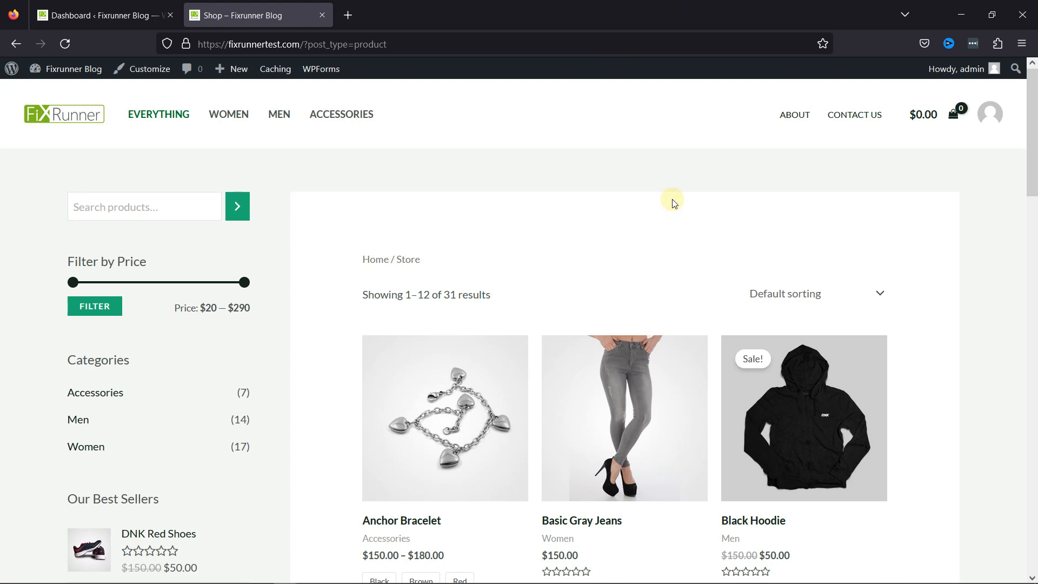
Look through the shop page's product listings and their add-to-cart icons
{"action": "scroll", "coordinate": [674, 204], "scroll_direction": "down", "scroll_amount": 2}
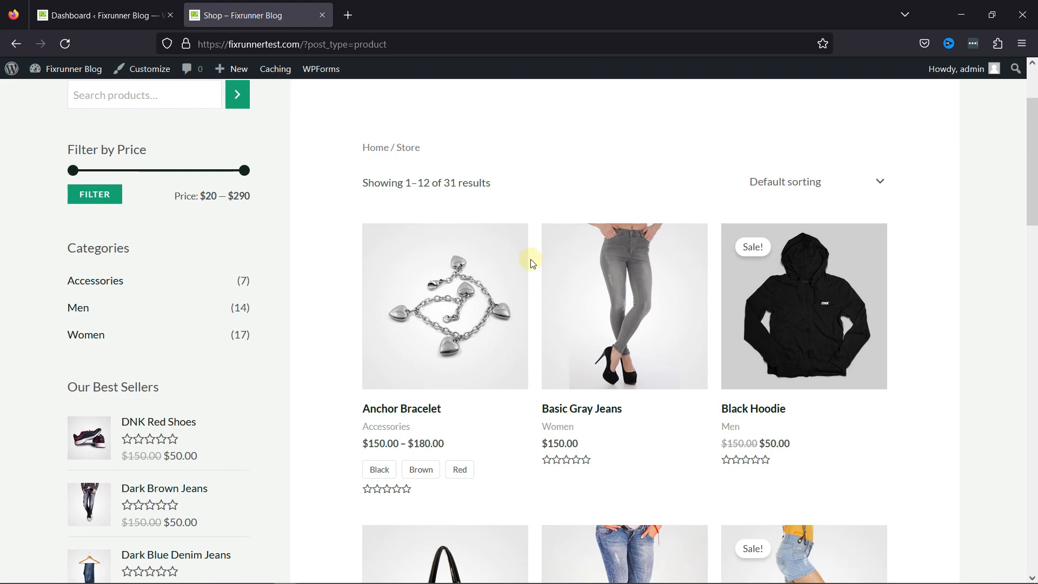
{"action": "mouse_move", "coordinate": [508, 251]}
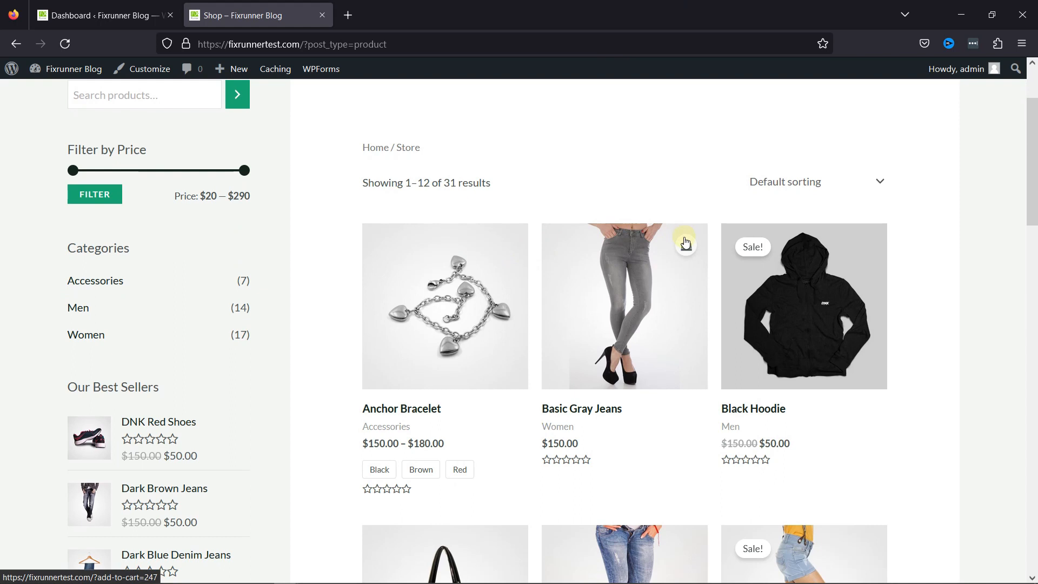
{"action": "scroll", "coordinate": [633, 374], "scroll_direction": "down", "scroll_amount": 4}
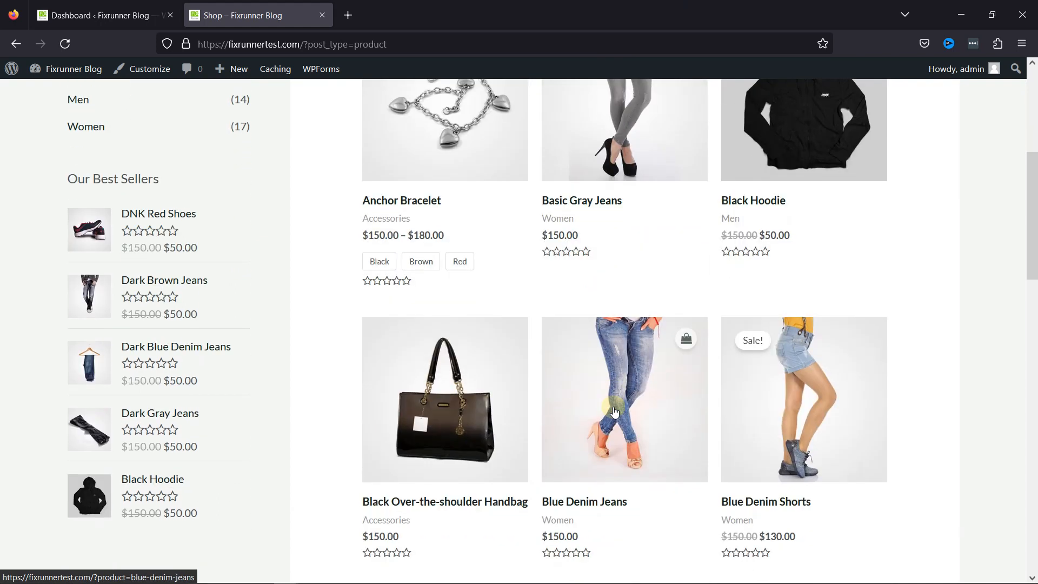
{"action": "scroll", "coordinate": [615, 412], "scroll_direction": "up", "scroll_amount": 1}
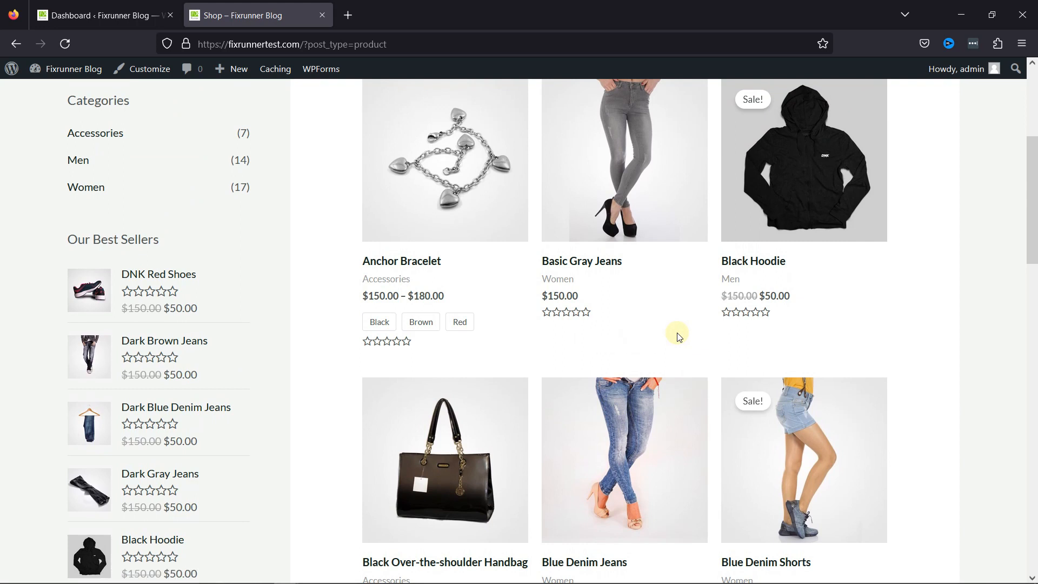
{"action": "scroll", "coordinate": [679, 337], "scroll_direction": "up", "scroll_amount": 4}
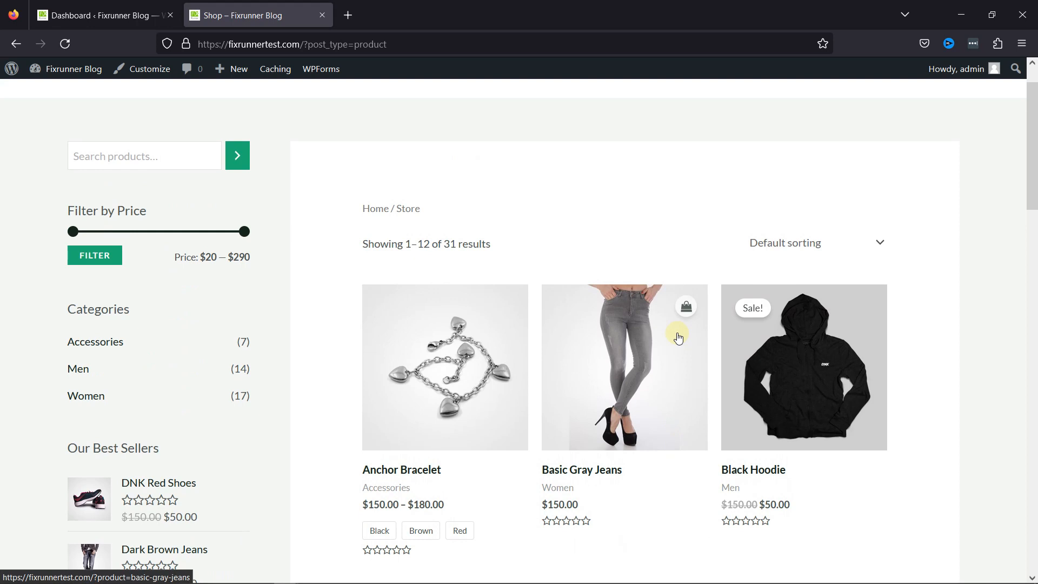
Find the Code Snippets plugin by searching new plugins for "code snippets", and install and activate it
{"action": "left_click", "coordinate": [73, 17]}
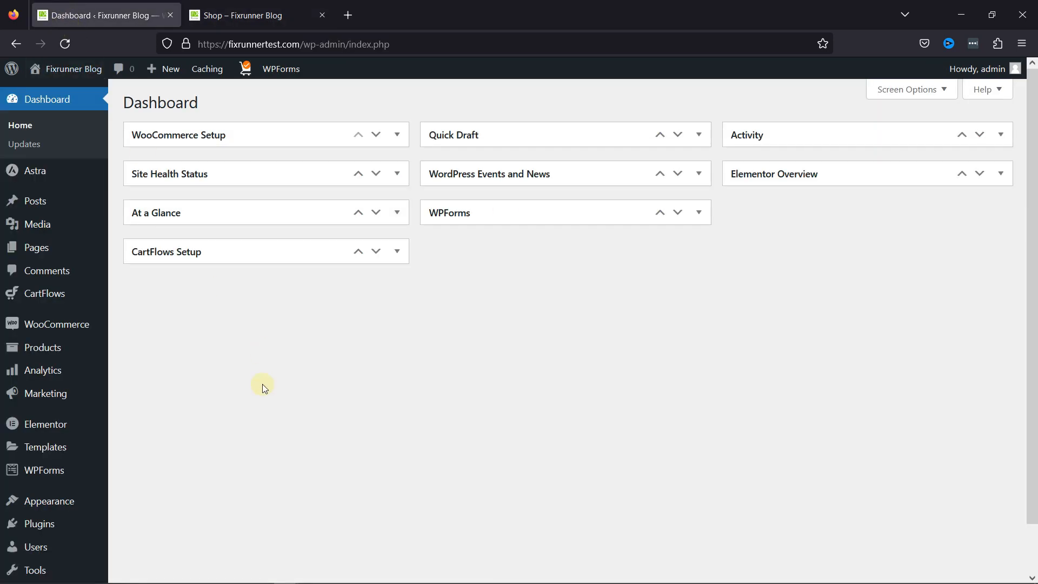
{"action": "mouse_move", "coordinate": [73, 524]}
{"action": "left_click", "coordinate": [143, 525]}
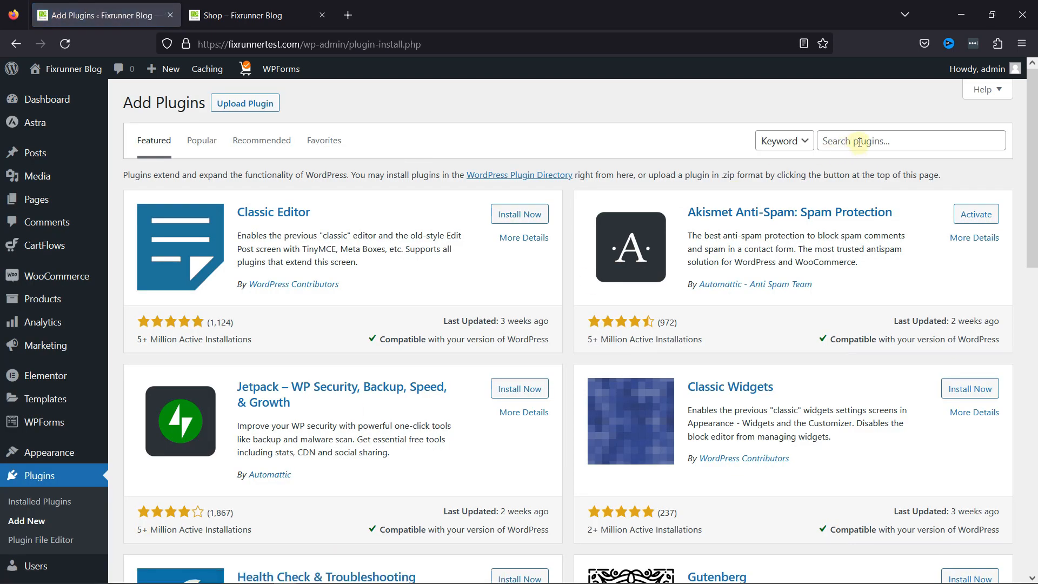
{"action": "left_click", "coordinate": [859, 142]}
{"action": "type", "text": "code snip"}
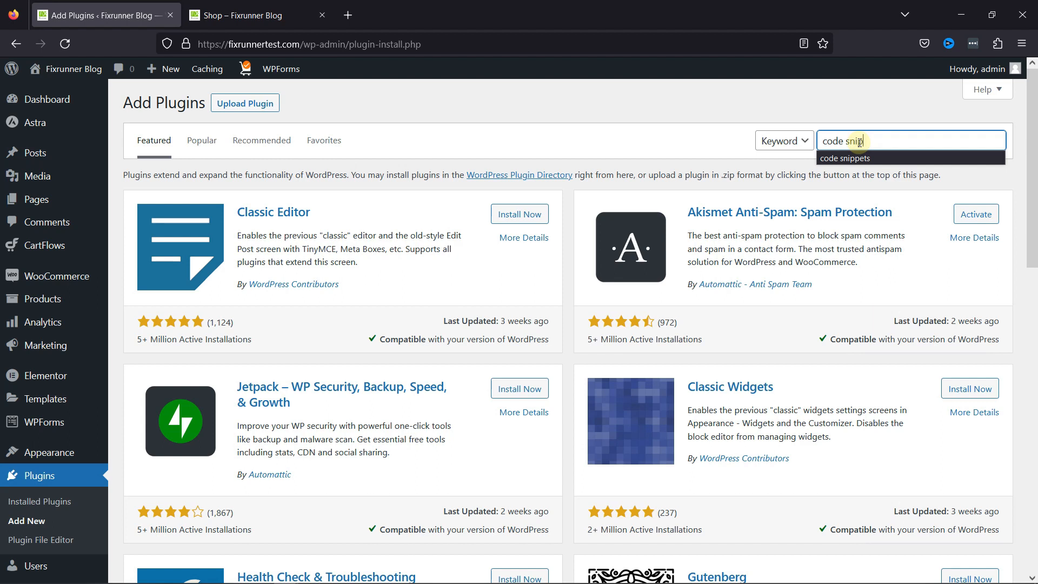
{"action": "type", "text": "pets"}
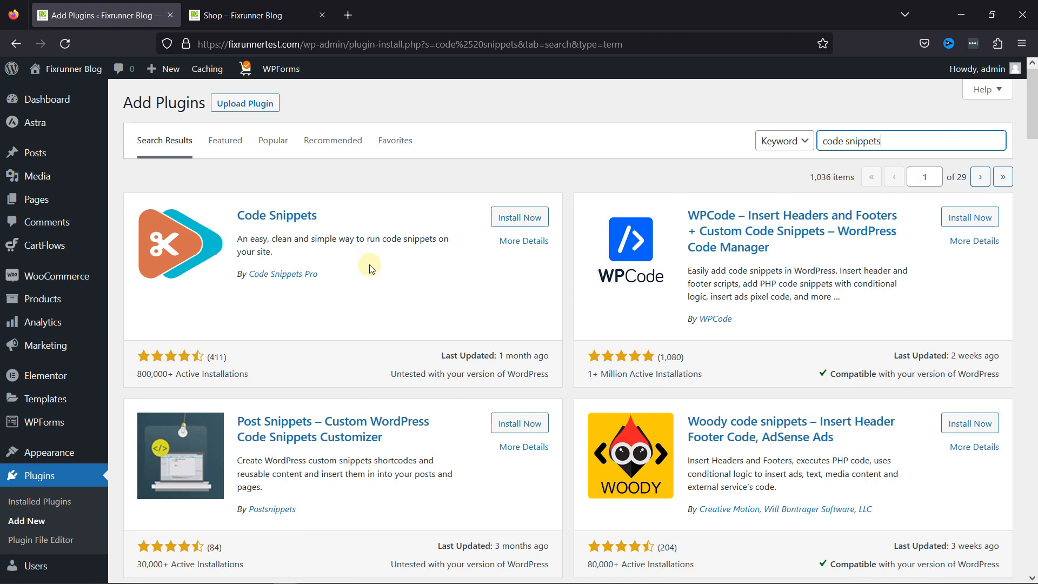
{"action": "left_click", "coordinate": [504, 219]}
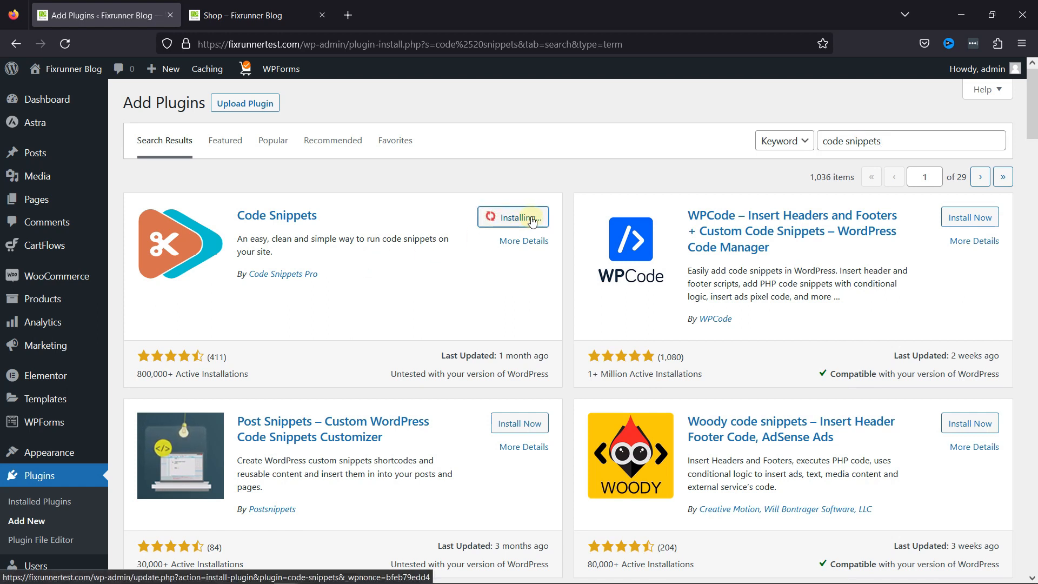
{"action": "left_click", "coordinate": [532, 219]}
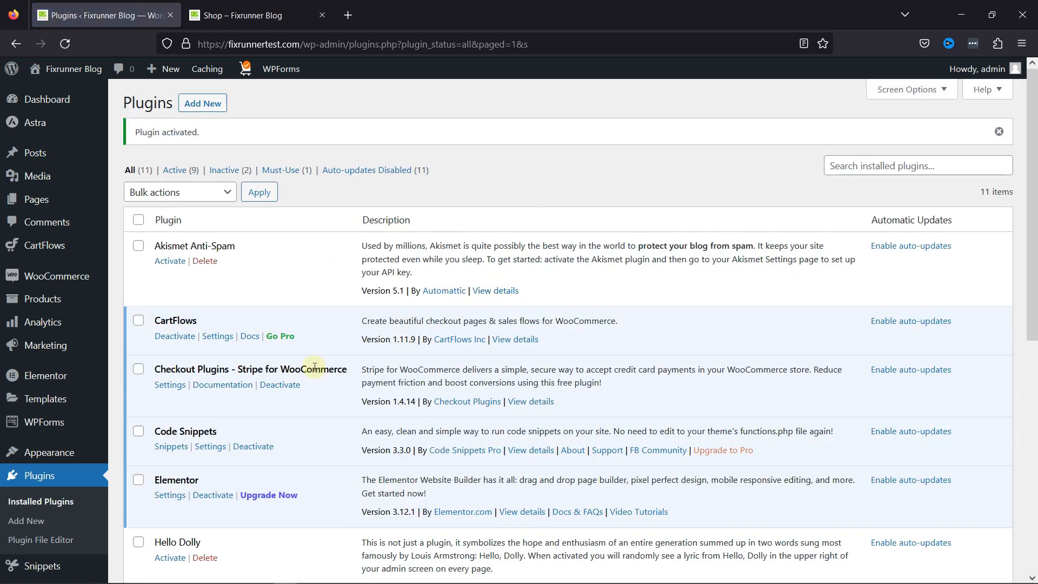
Create a new snippet in the Code Snippets plugin and title it "Catalogue Mode"
{"action": "scroll", "coordinate": [310, 448], "scroll_direction": "down", "scroll_amount": 2}
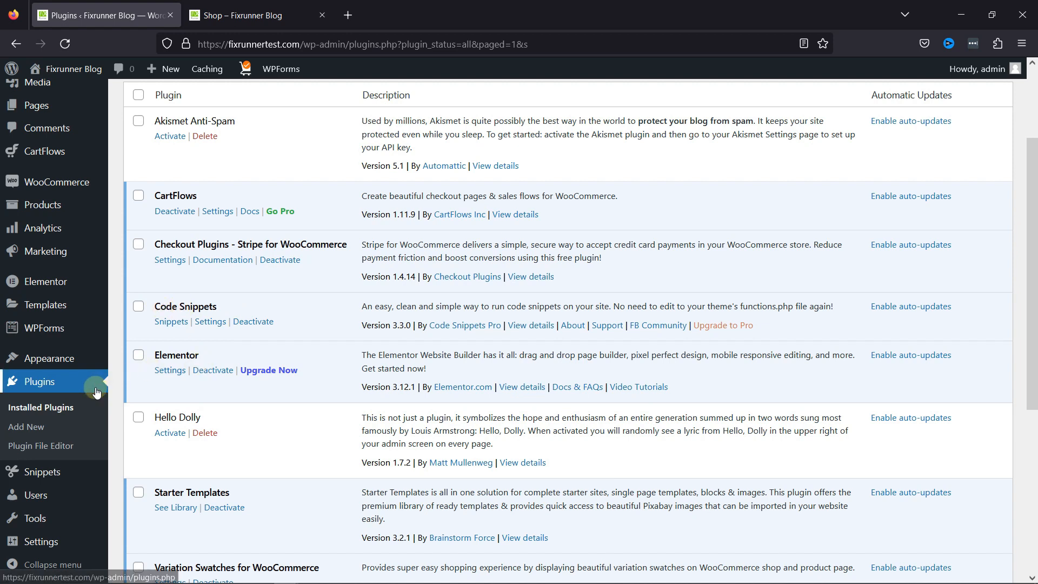
{"action": "mouse_move", "coordinate": [70, 471]}
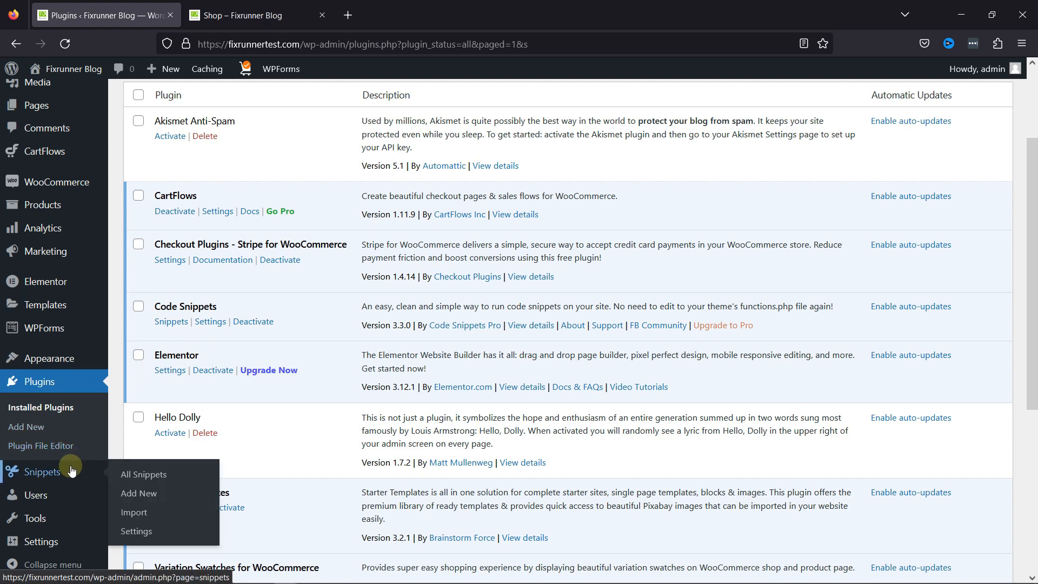
{"action": "left_click", "coordinate": [132, 473]}
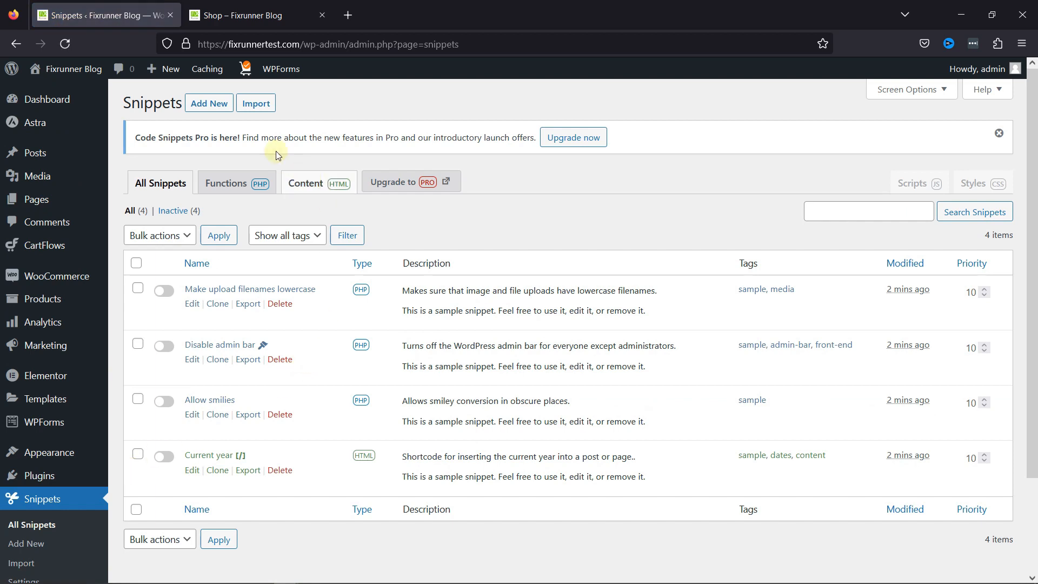
{"action": "left_click", "coordinate": [210, 104]}
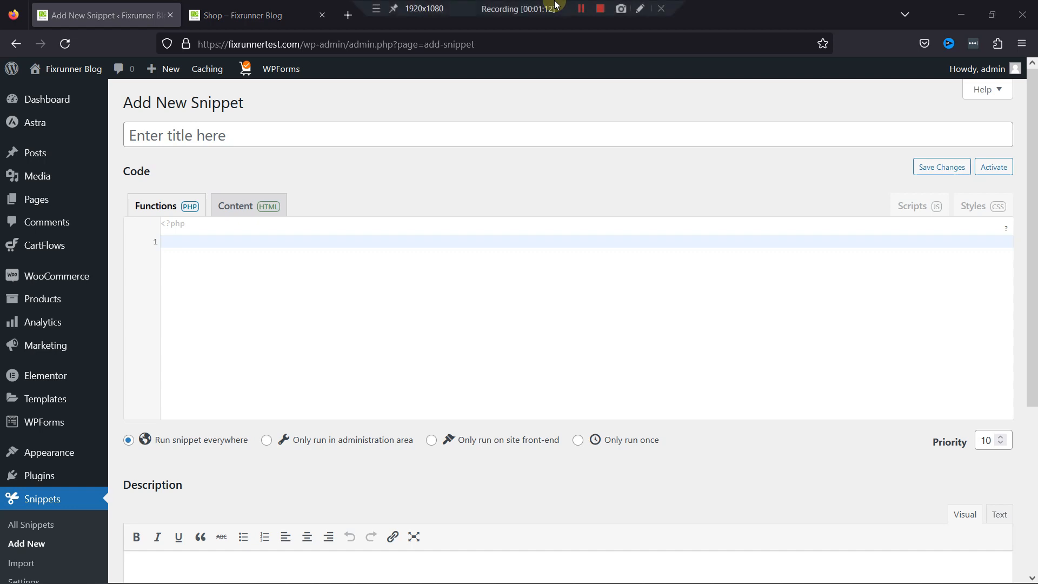
{"action": "left_click", "coordinate": [182, 140]}
{"action": "type", "text": "Catag"}
{"action": "key", "text": "BackSpace"}
{"action": "type", "text": "logue"}
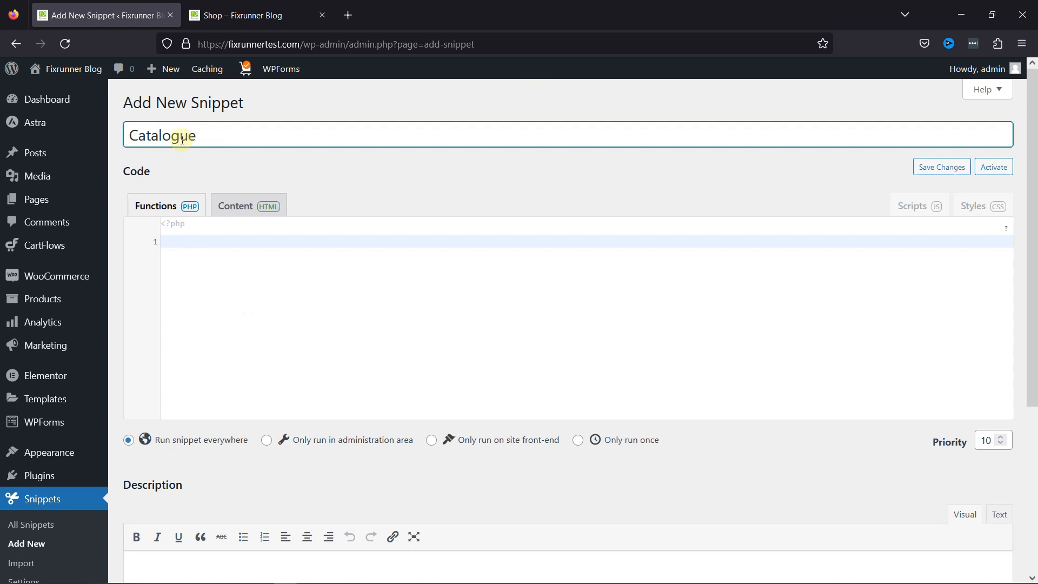
{"action": "type", "text": " Mode"}
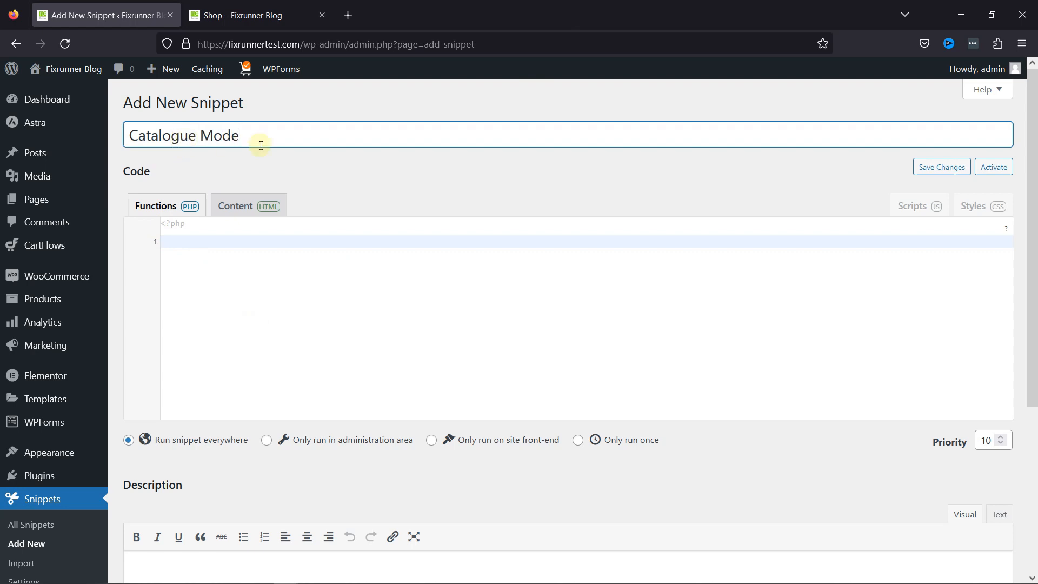
Add PHP setting woocommerce_is_purchasable to false, removing variation prices and cart buttons, and adding a "Send us an enquiry" message with empty do_shortcode, and activate the snippet
{"action": "left_click", "coordinate": [272, 243]}
{"action": "type", "text": "add_filter( 'woocommerce_is_purchasable', '__return_false'); // DISABLING PURCHASE FUNCTIONALITY AND REMOVING ADD TO CART BUTTON FROM NORMAL PRODUCTS  remove_action('woocommerce_single_variation', 'woocommerce_single_variation', 10); // REMOVING PRICE FROM VARIATIONS  remove_action('woocommerce_single_variation', 'woocommerce_single_variation_add_to_cart_button', 20); // REMOVING ADD TO CART BUTTON FROM VARIATIONS  // Add an enquiry form on Woocommerce single product page add_action( 'woocommerce_single_product_summary', 'single_product_message', 20 );  function single_product_message() {     echo '<p class=\"woocommerce-message\">Send us an enquiry </p>';     echo do_shortcode(''); // Your contact form shortcode goes here. }"}
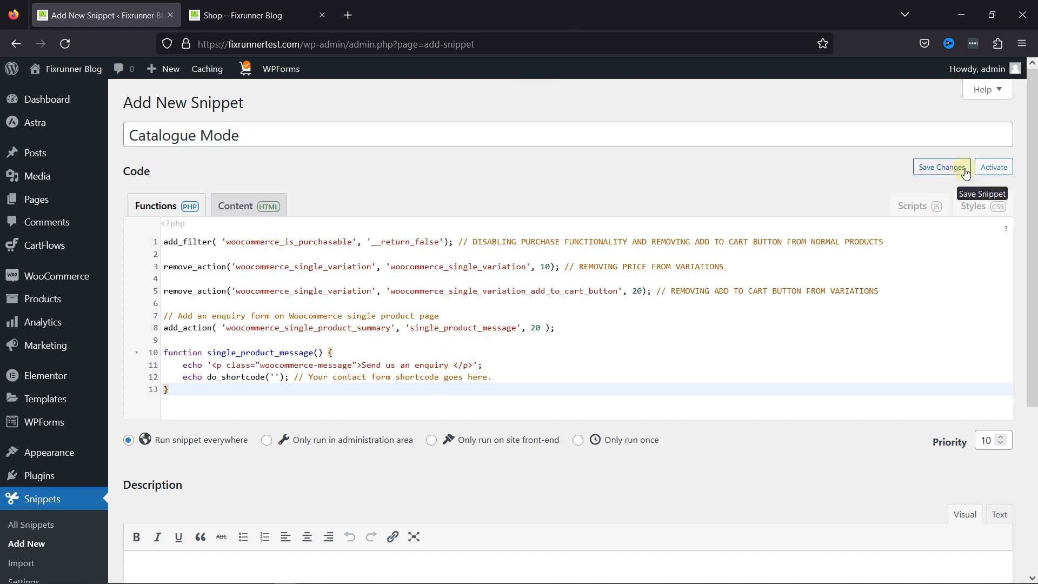
{"action": "left_click", "coordinate": [993, 168]}
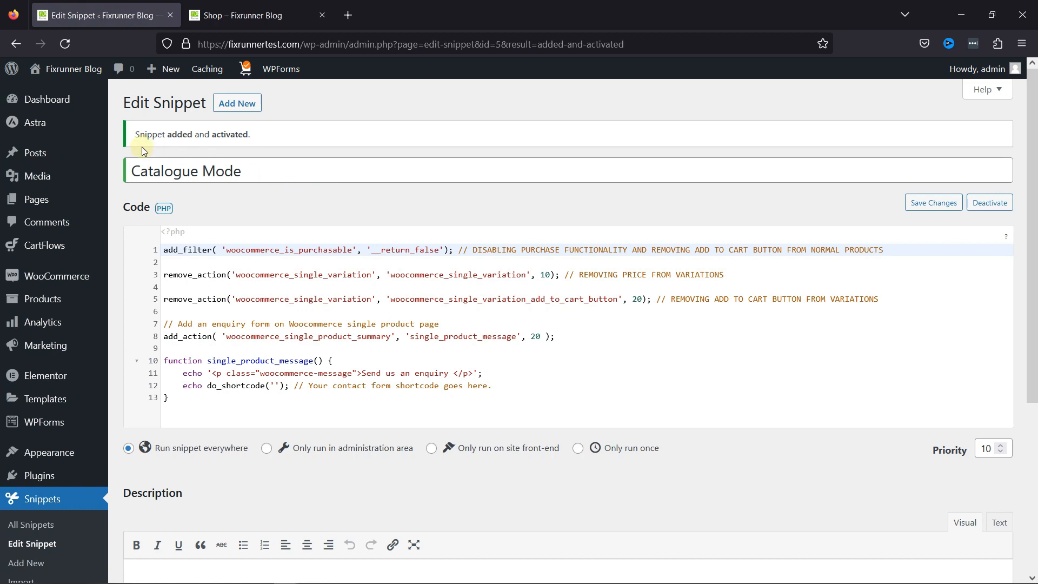
Reload the shop page, check the Basic Gray Jeans cart icon, and view the Black Hoodie product page
{"action": "left_click", "coordinate": [245, 18]}
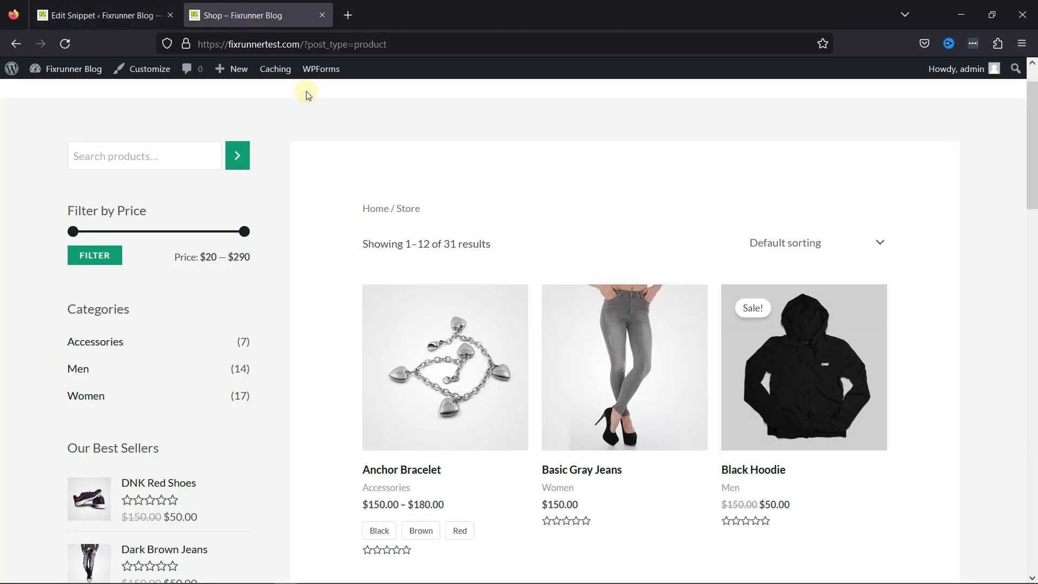
{"action": "left_click", "coordinate": [66, 45]}
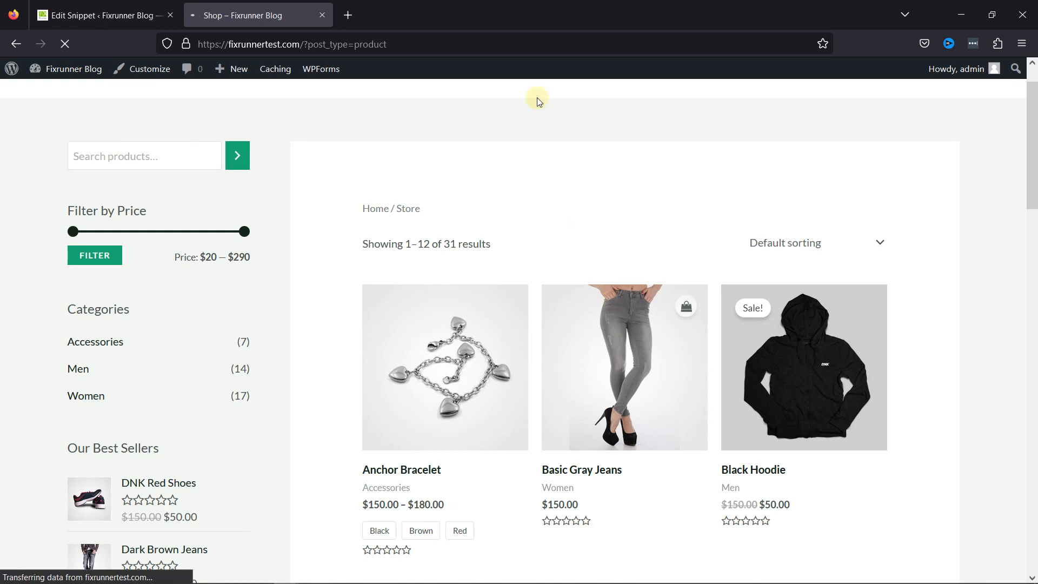
{"action": "mouse_move", "coordinate": [695, 306]}
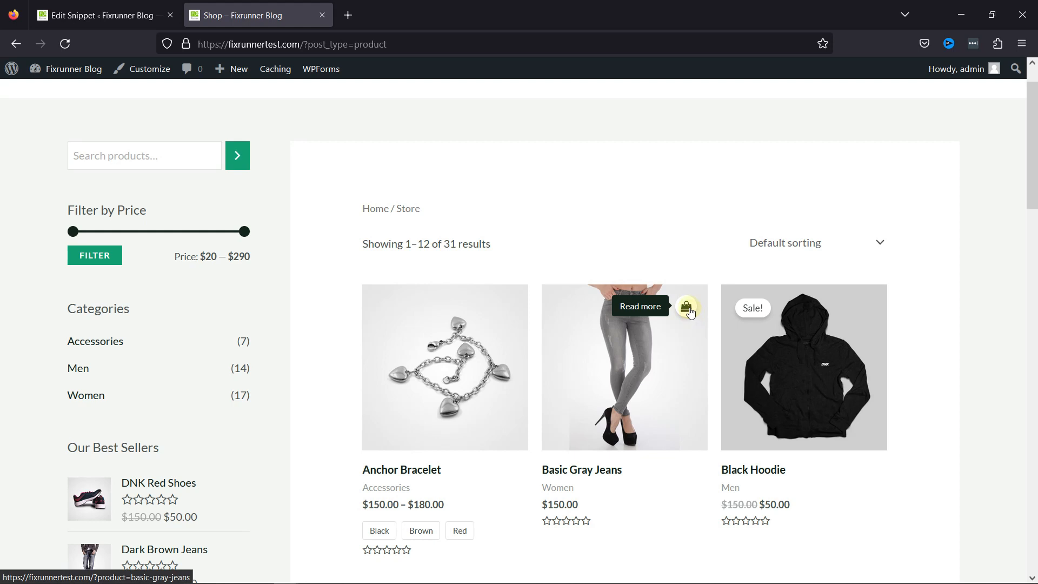
{"action": "left_click", "coordinate": [855, 311]}
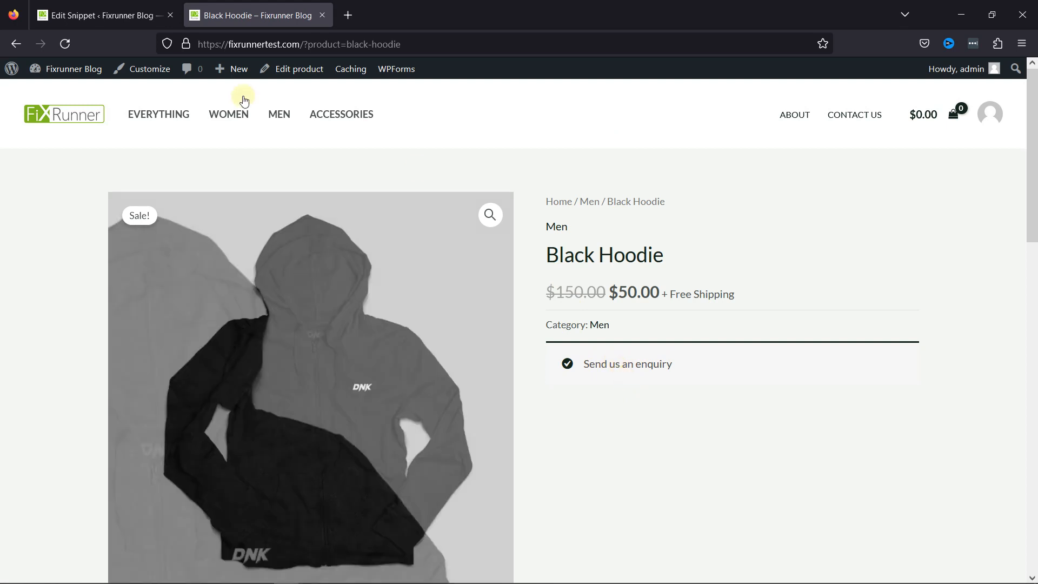
Open the WPForms forms overview in a separate tab and copy the Contact Us form's shortcode, [wpforms id="116"]
{"action": "left_click", "coordinate": [122, 24]}
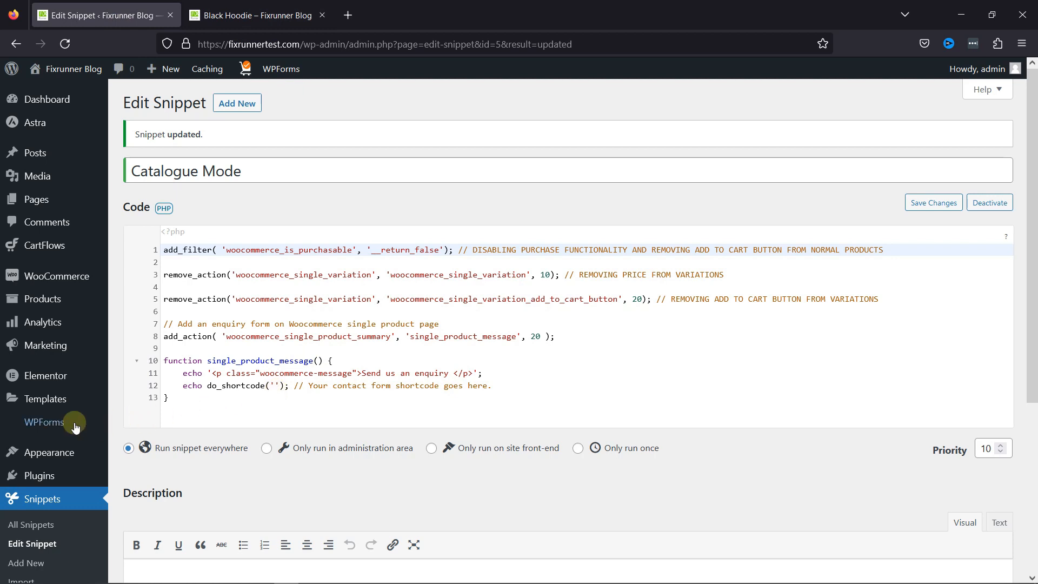
{"action": "mouse_move", "coordinate": [54, 422]}
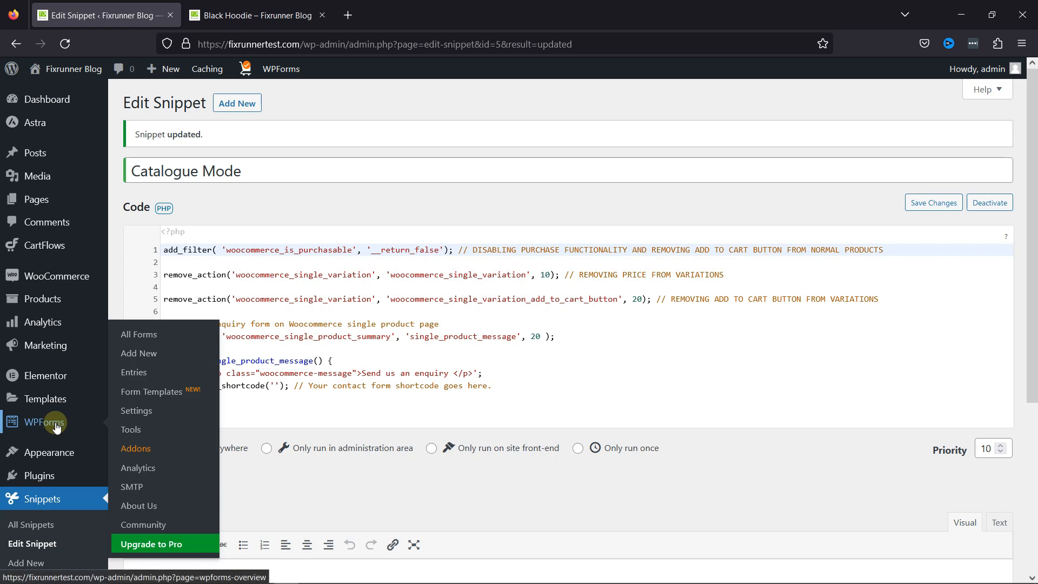
{"action": "right_click", "coordinate": [143, 334]}
{"action": "left_click", "coordinate": [156, 351]}
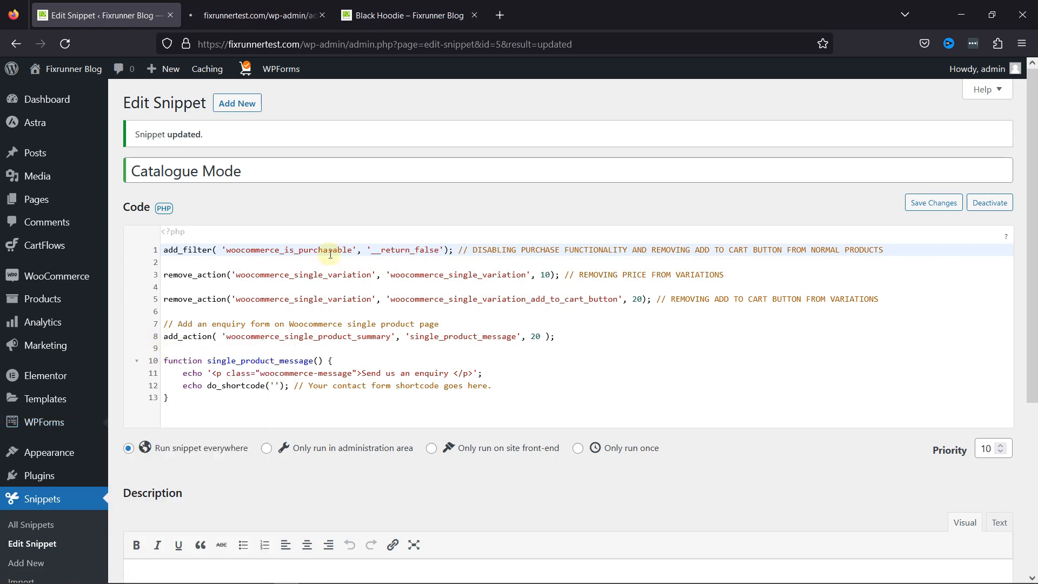
{"action": "left_click", "coordinate": [286, 15]}
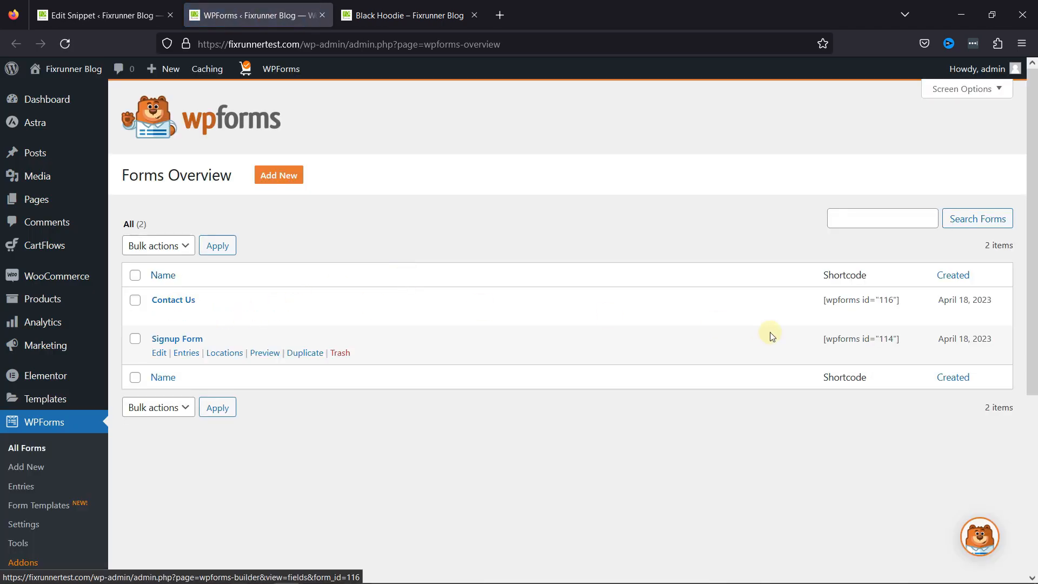
{"action": "triple_click", "coordinate": [851, 303]}
{"action": "key", "text": "ctrl+c"}
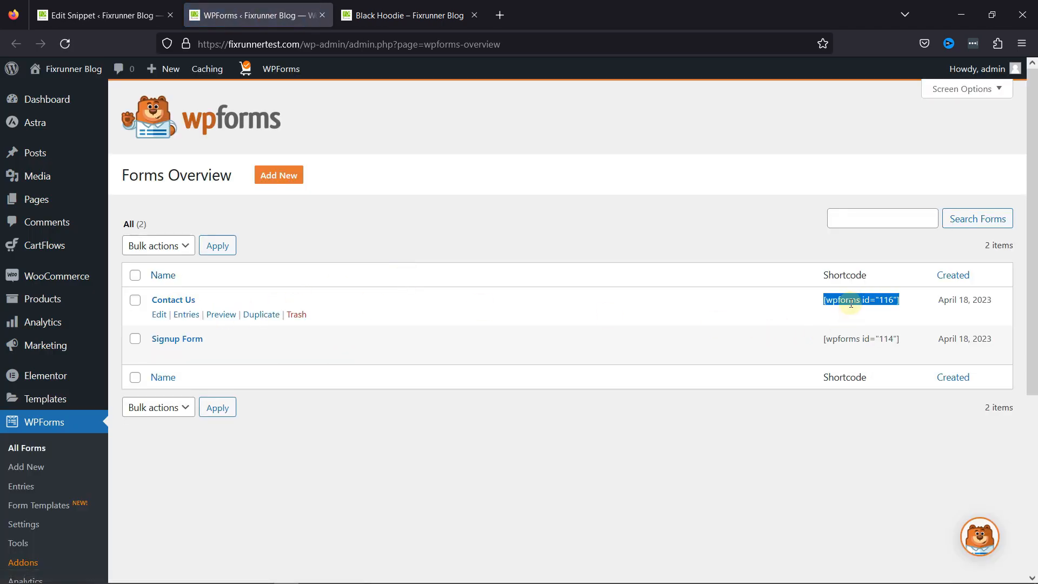
{"action": "left_click", "coordinate": [633, 238]}
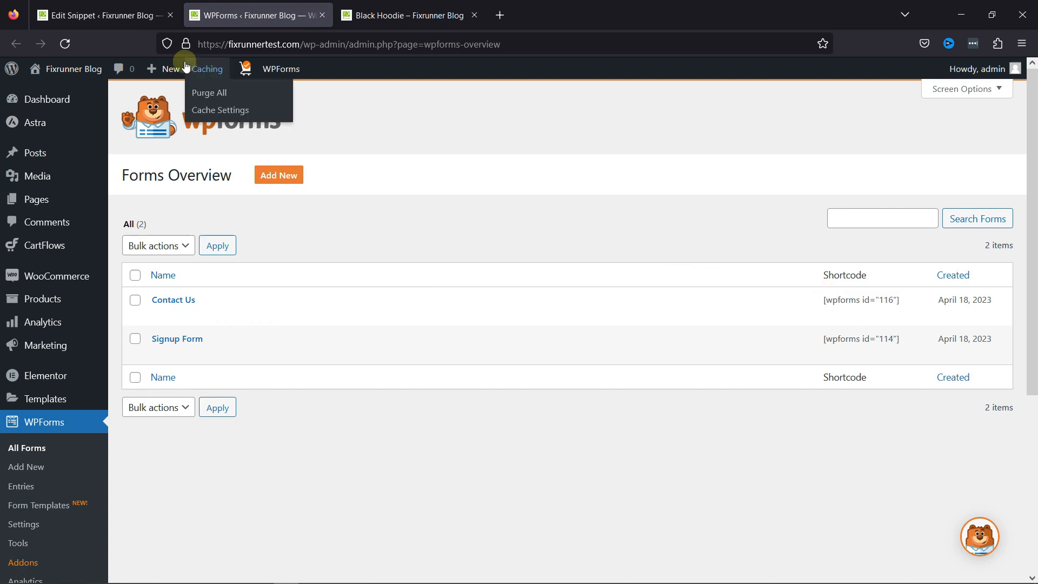
Insert [wpforms id="116"] between the quotes of the do_shortcode call in the Catalogue Mode snippet and save the changes
{"action": "left_click", "coordinate": [110, 22]}
{"action": "left_click", "coordinate": [276, 385]}
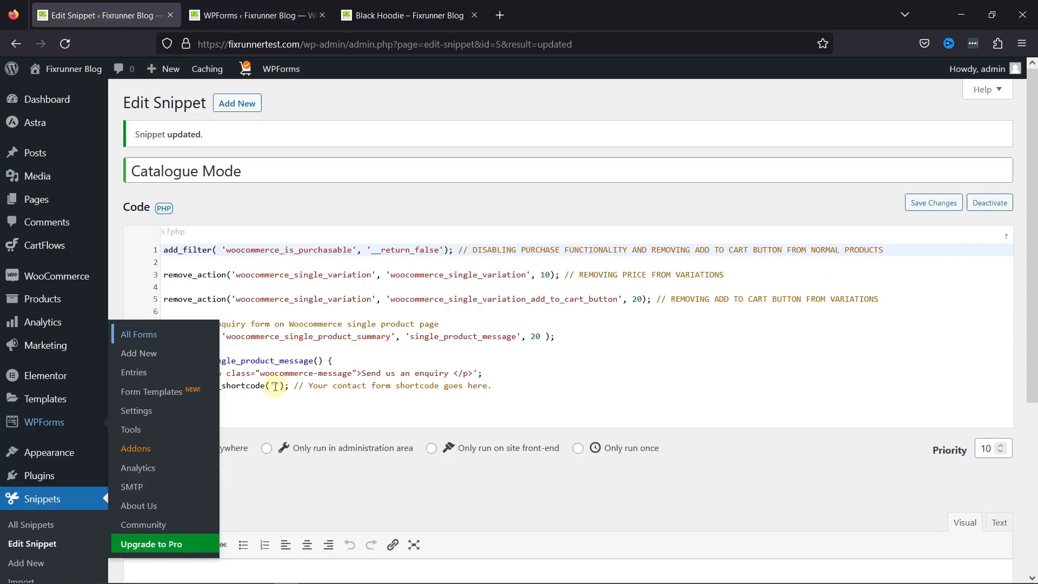
{"action": "key", "text": "ctrl+v"}
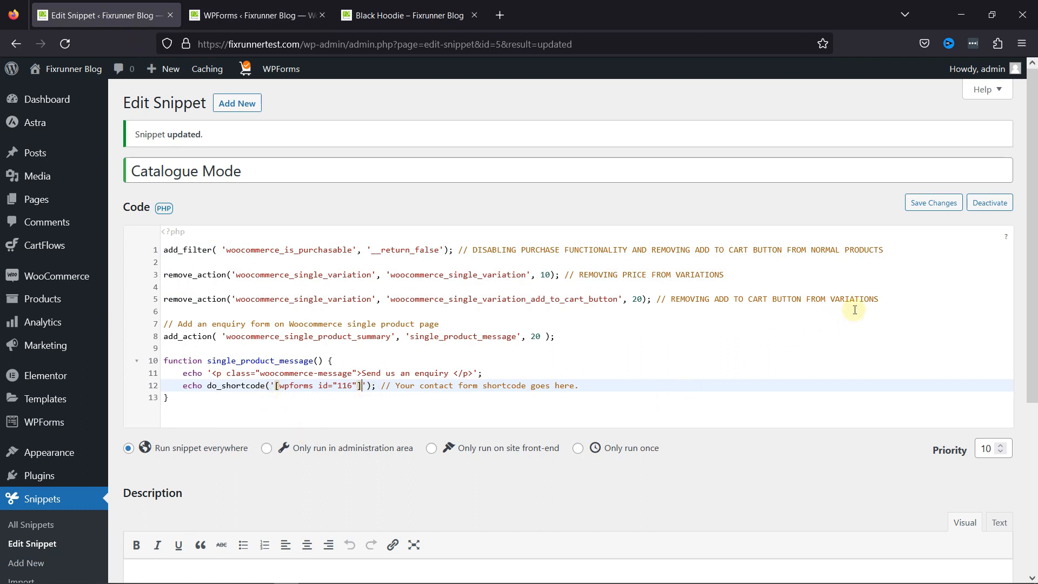
{"action": "left_click", "coordinate": [930, 203]}
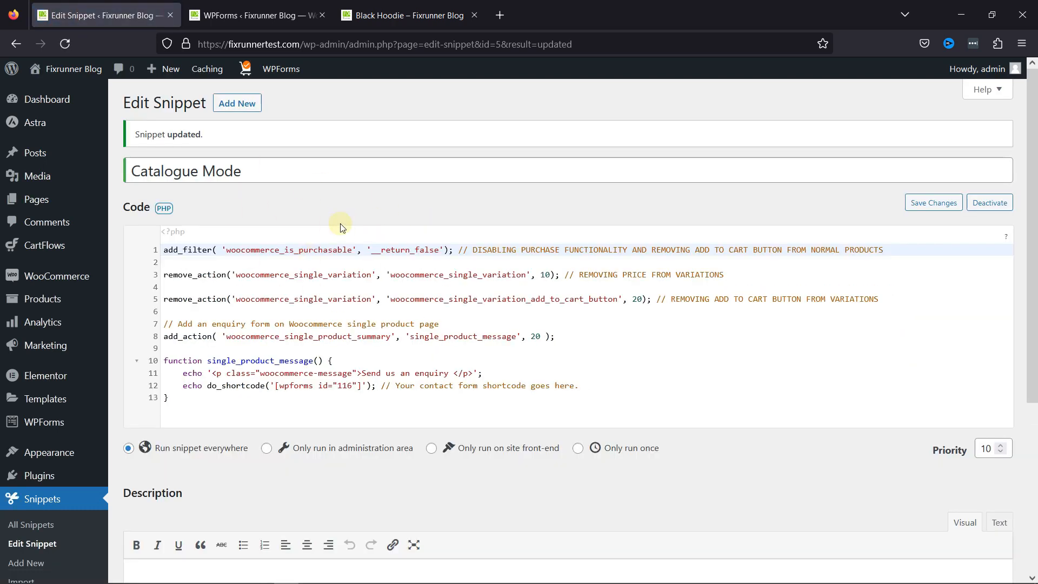
Reload the Black Hoodie product page and examine the enquiry form below the product details
{"action": "left_click", "coordinate": [394, 22]}
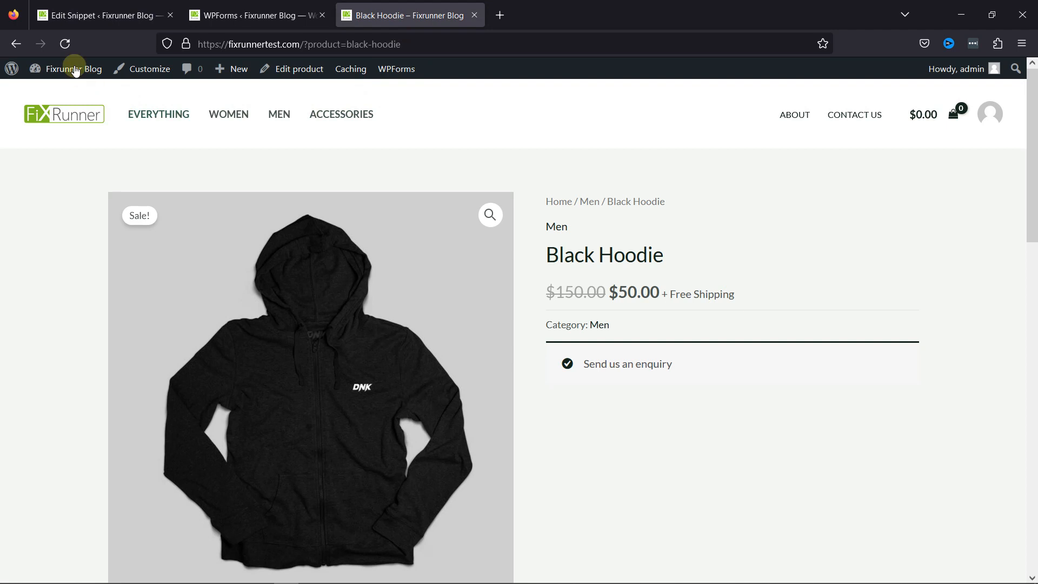
{"action": "left_click", "coordinate": [64, 46]}
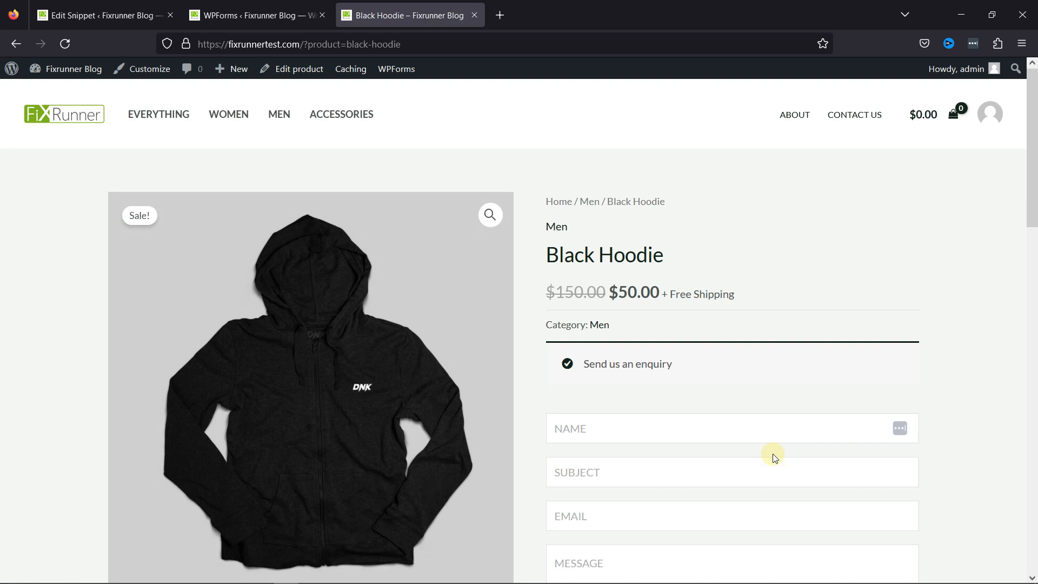
{"action": "scroll", "coordinate": [774, 456], "scroll_direction": "down", "scroll_amount": 4}
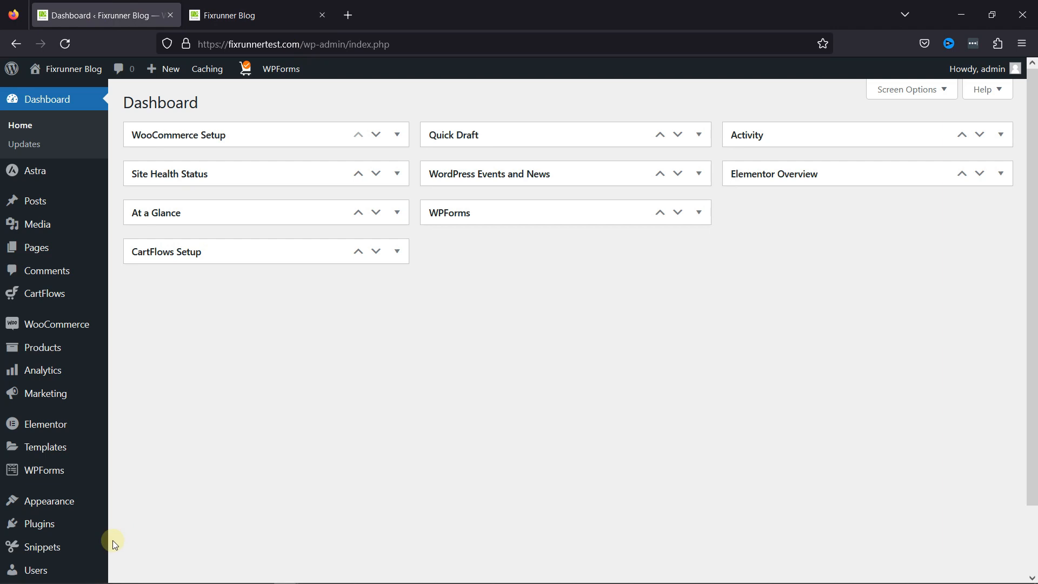
Add a new snippet titled Custom Message with a PHP shop_message function showing "Free shipping for all orders" before the WooCommerce main content
{"action": "mouse_move", "coordinate": [43, 551]}
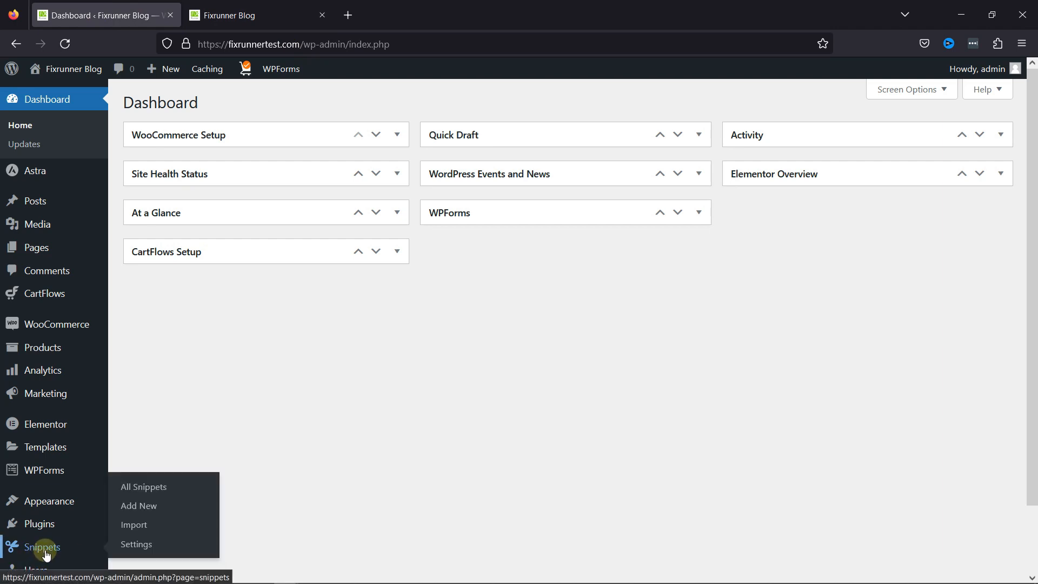
{"action": "left_click", "coordinate": [150, 506]}
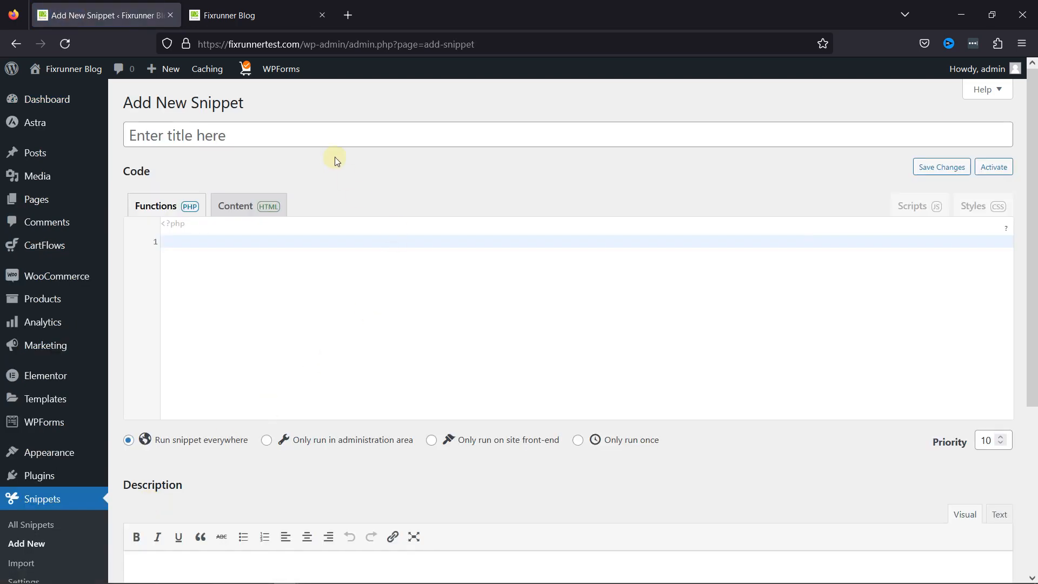
{"action": "left_click", "coordinate": [303, 139]}
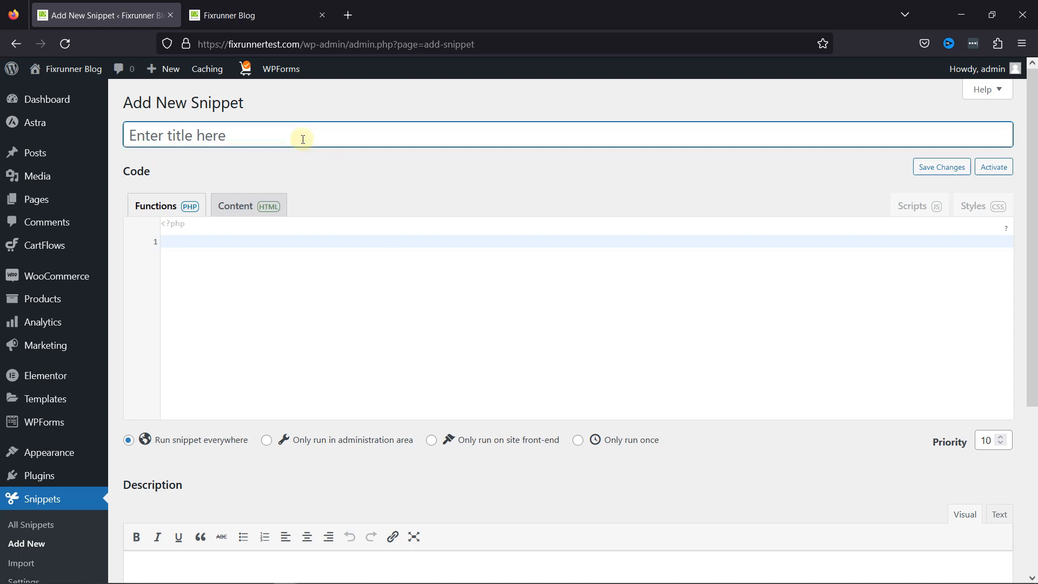
{"action": "type", "text": "Custom M"}
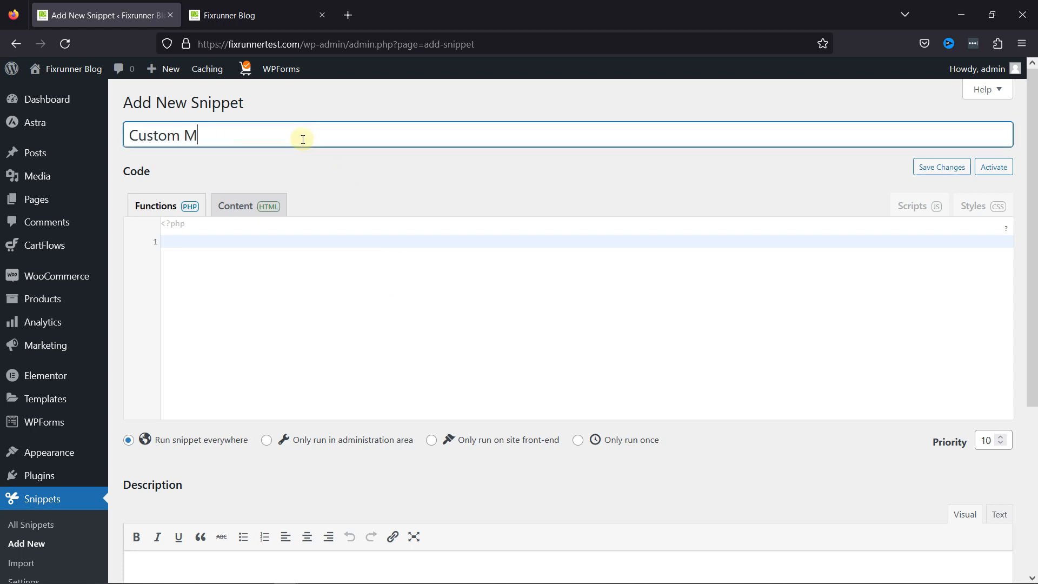
{"action": "type", "text": "essage"}
{"action": "left_click", "coordinate": [327, 241]}
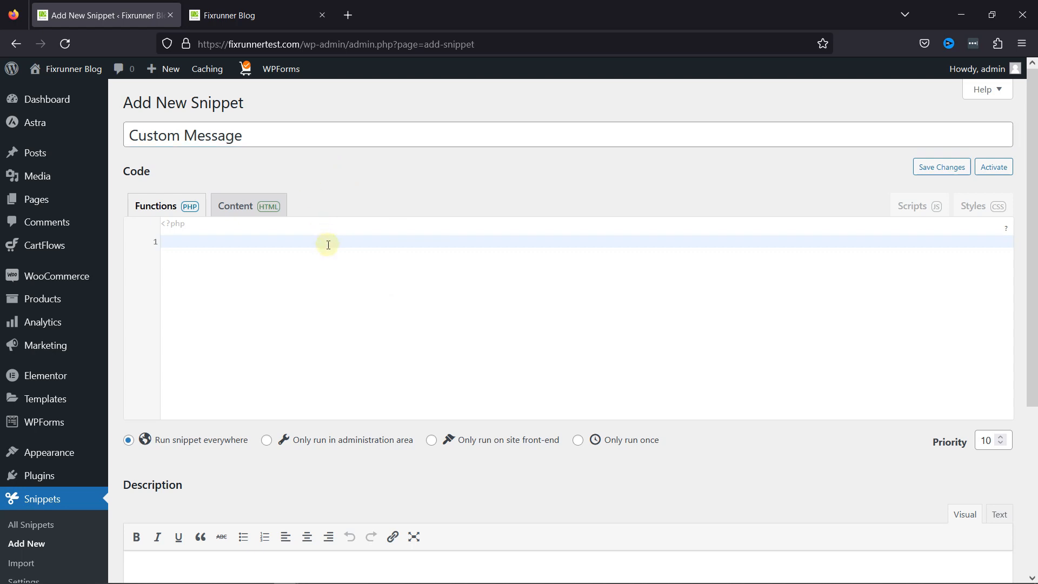
{"action": "type", "text": "// Custom message on Woocommerce shop page and all category pages add_action( 'woocommerce_before_main_content', 'shop_message', 20 ); function shop_message() { echo '<p class=\"woocommerce-message\">Free shipping for all orders</p>'; // Change your message here }"}
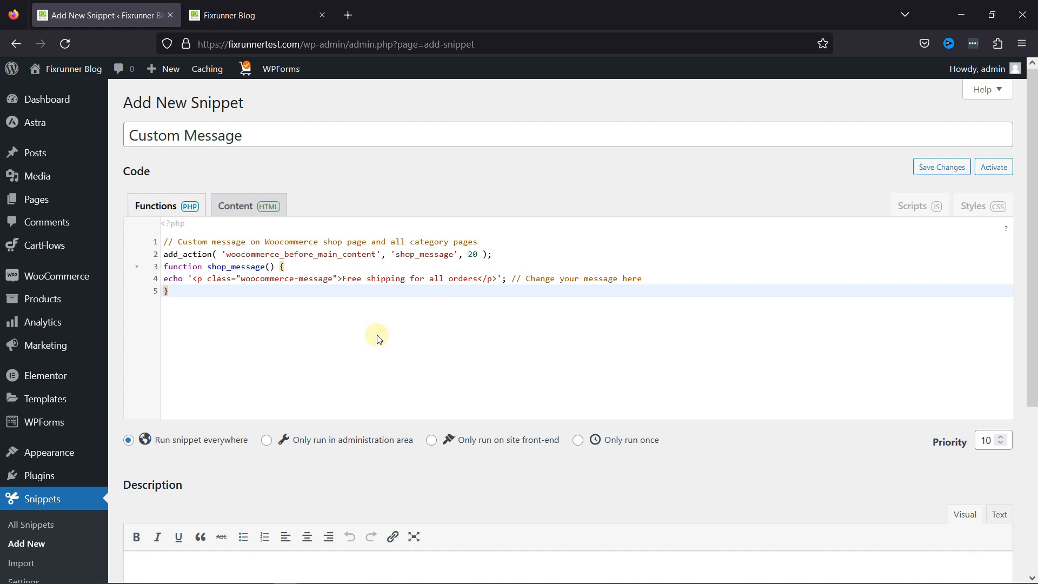
Set the Custom Message snippet to run only on the site front-end, then save and activate it
{"action": "left_click", "coordinate": [432, 440]}
{"action": "left_click", "coordinate": [967, 166]}
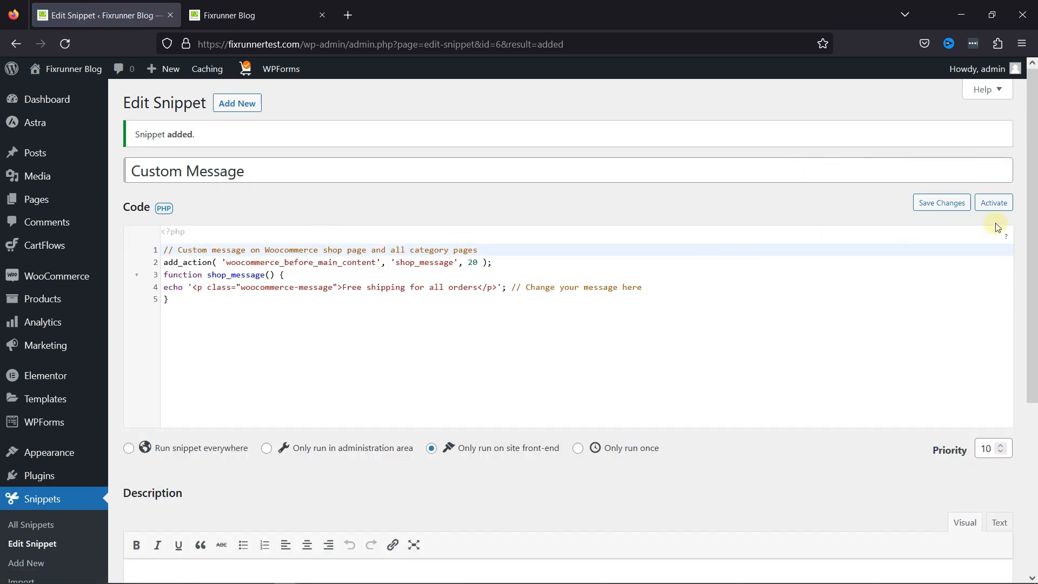
{"action": "left_click", "coordinate": [1005, 205]}
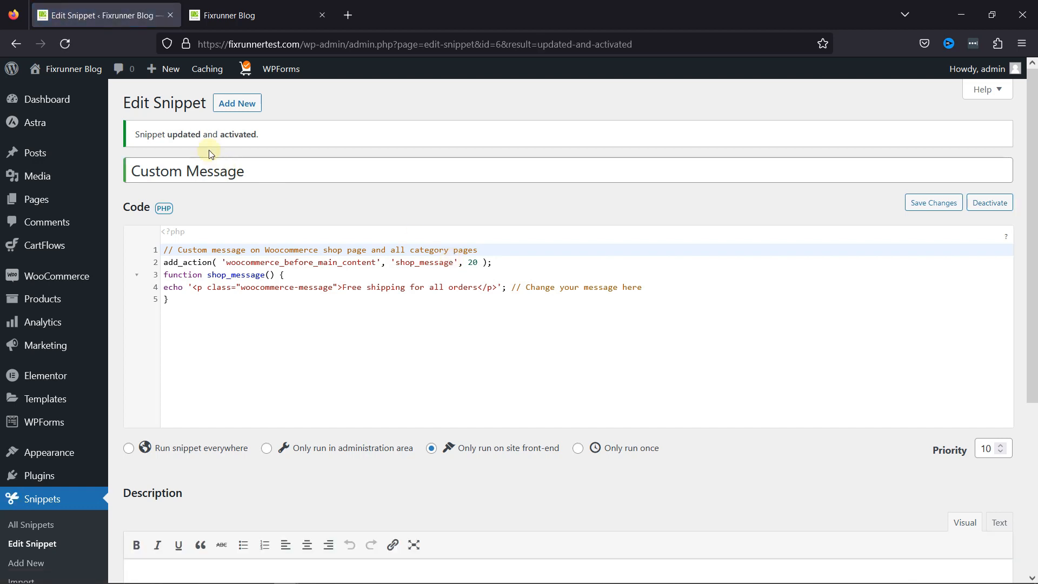
View the store's Everything shop page and check the custom message above the product list
{"action": "key", "text": "ctrl+Tab"}
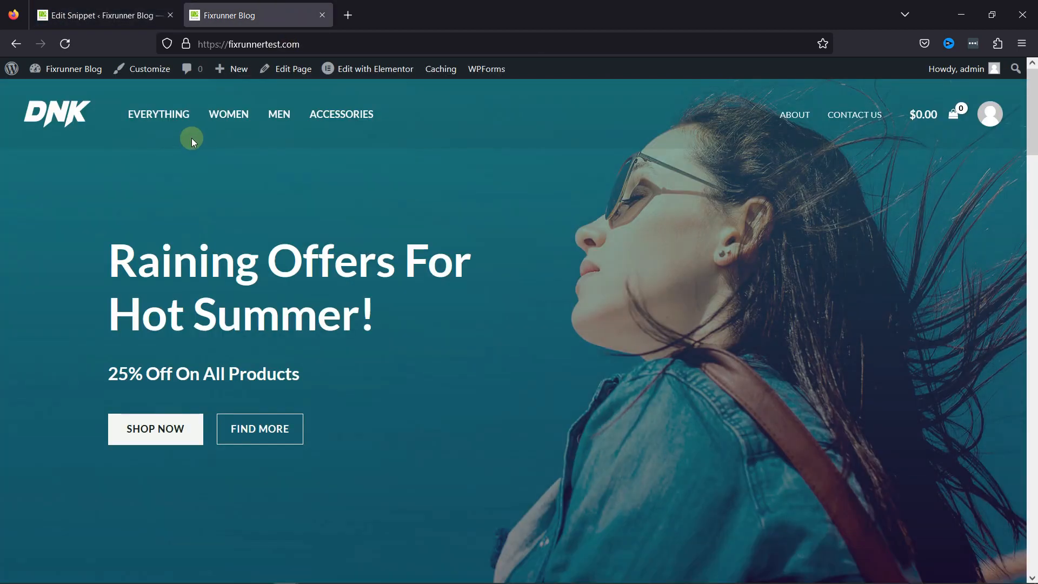
{"action": "left_click", "coordinate": [160, 113]}
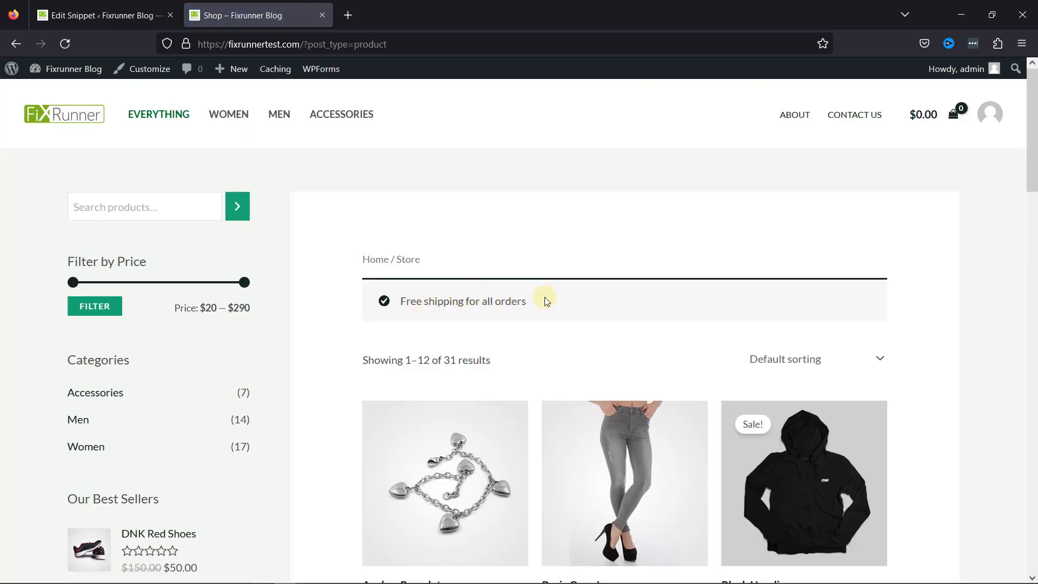
{"action": "triple_click", "coordinate": [448, 301]}
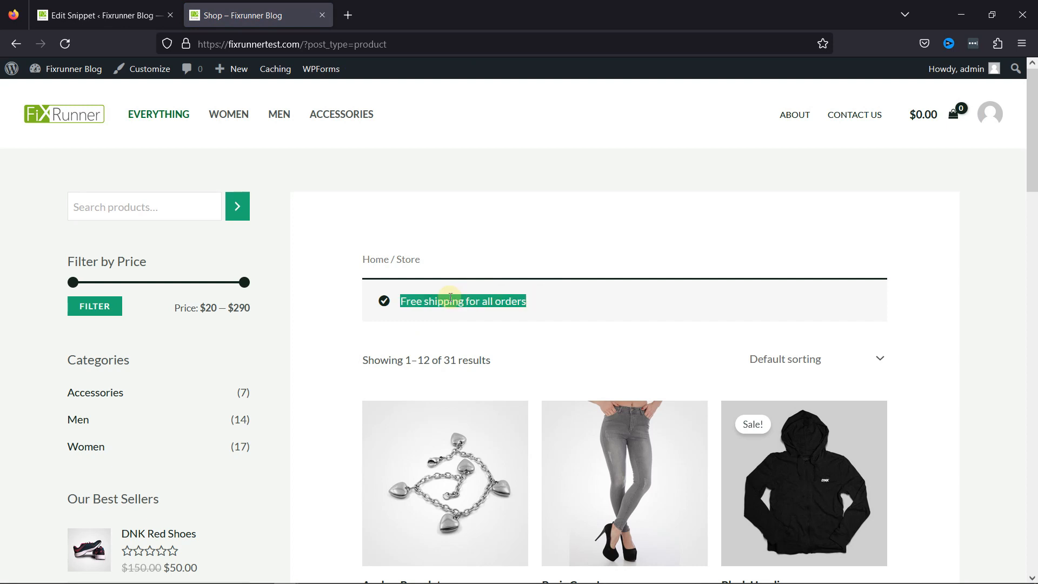
{"action": "left_click", "coordinate": [601, 303]}
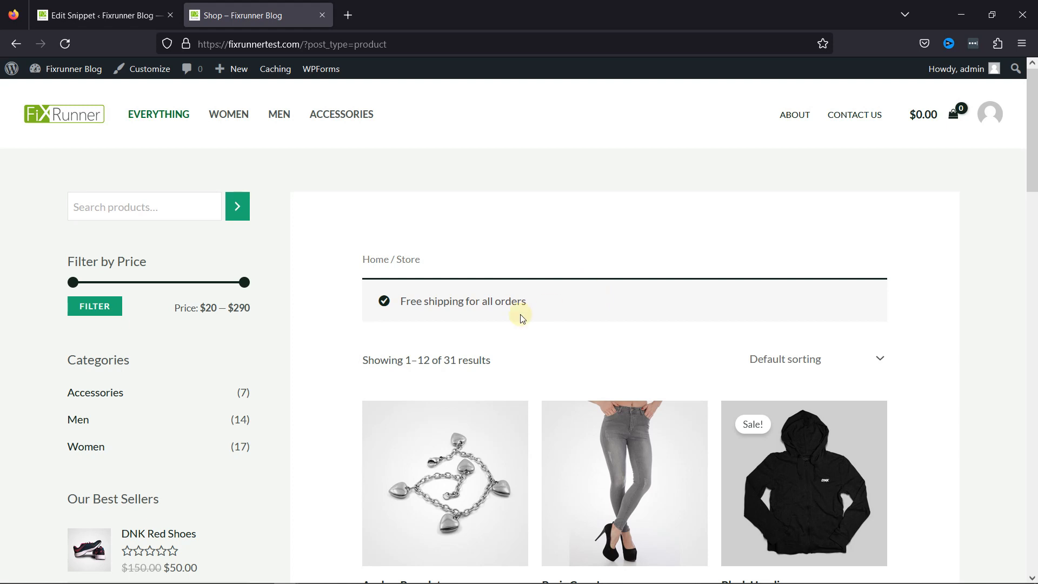
Append a category_message function to the Custom Message snippet, showing "Estimated shipping time: 2-3 weeks" on a specific product category
{"action": "left_click", "coordinate": [162, 15]}
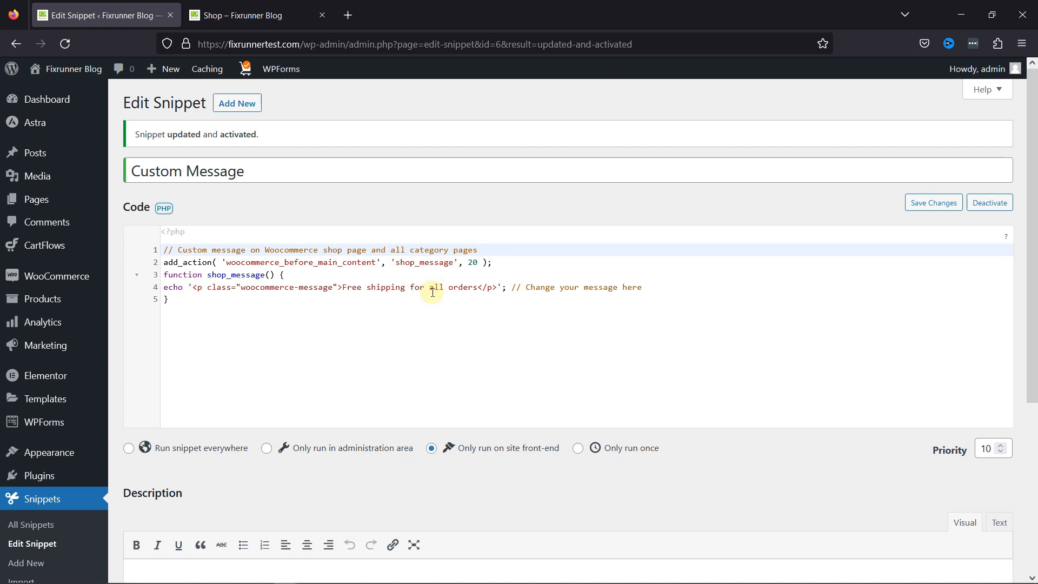
{"action": "left_click", "coordinate": [169, 324]}
{"action": "key", "text": "Return"}
{"action": "key", "text": "Return"}
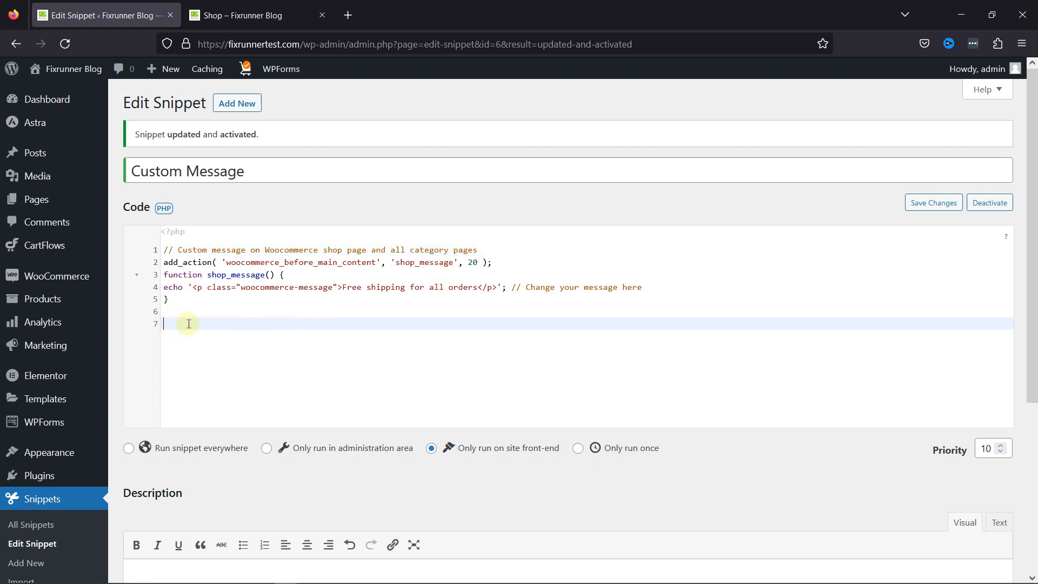
{"action": "type", "text": "// Message for specific category add_action( 'woocommerce_before_main_content', 'category_message', 20 ); function category_message() {  if ( is_product_category( 'category' ) ) { // Change your category slug here echo '<p class=\"woocommerce-message\">Estimated shipping time: 2-3 weeks</p>'; // Change your message here } }"}
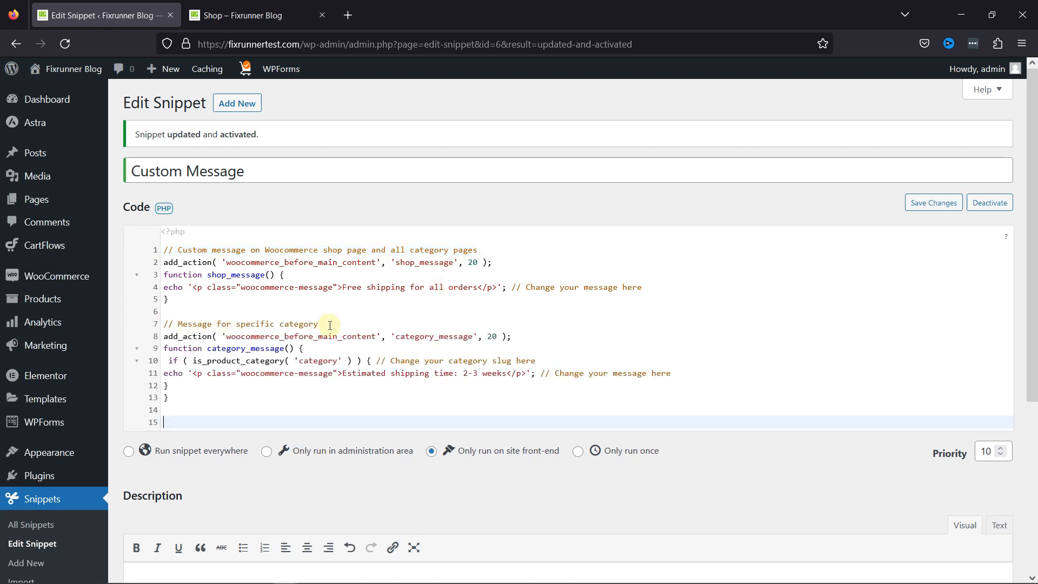
Open the product categories overview in a separate tab and look up the slug of the Men category
{"action": "double_click", "coordinate": [301, 363]}
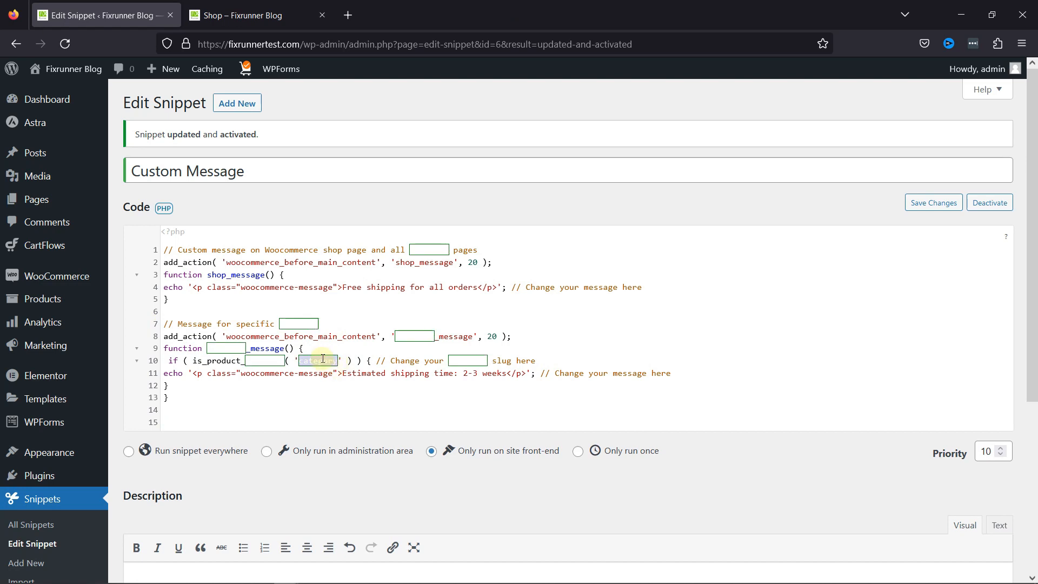
{"action": "left_click", "coordinate": [327, 364]}
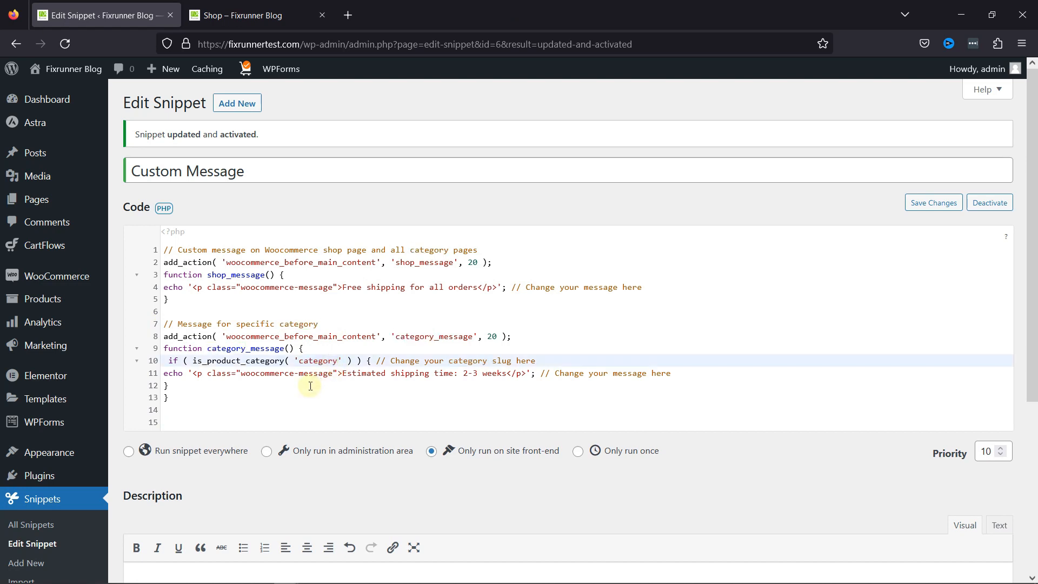
{"action": "mouse_move", "coordinate": [65, 299]}
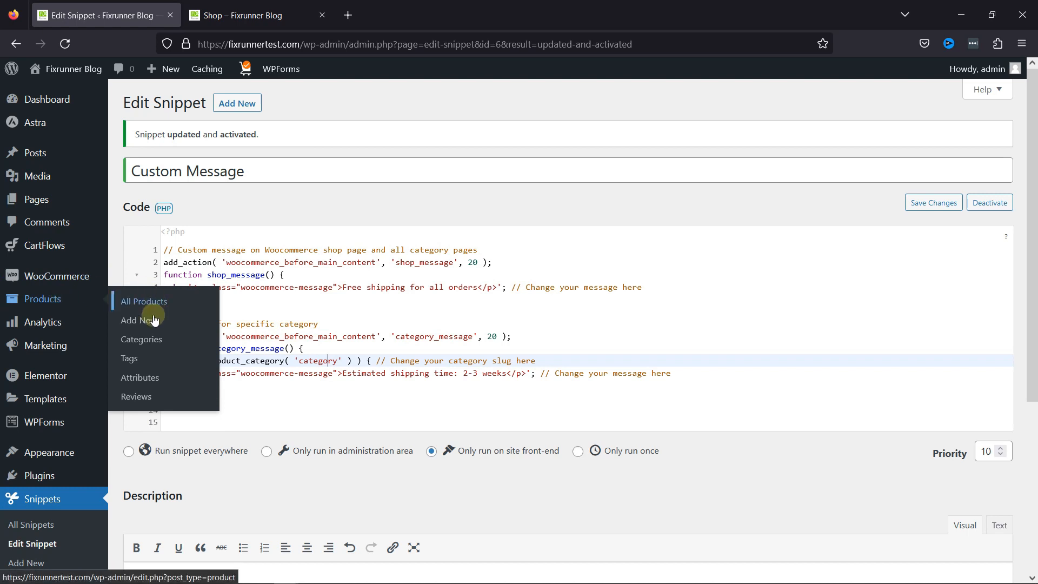
{"action": "right_click", "coordinate": [148, 339]}
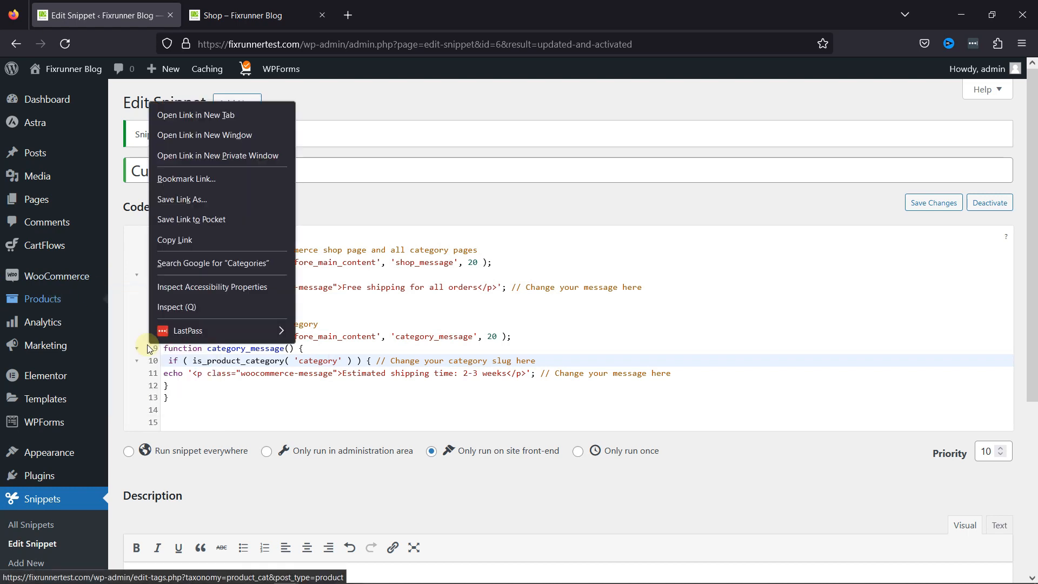
{"action": "left_click", "coordinate": [251, 126]}
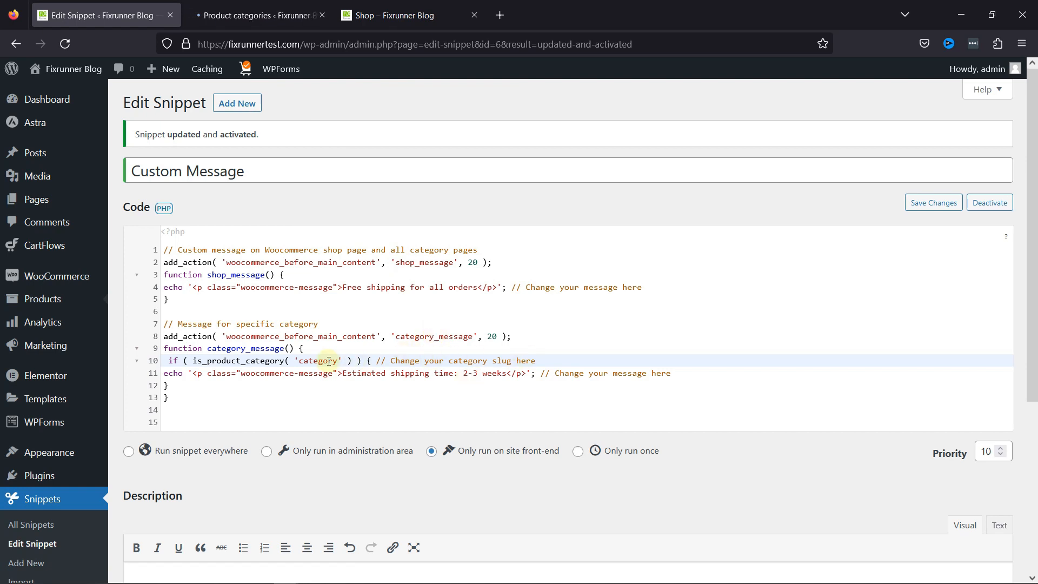
{"action": "left_click", "coordinate": [254, 15]}
{"action": "scroll", "coordinate": [683, 308], "scroll_direction": "down", "scroll_amount": 2}
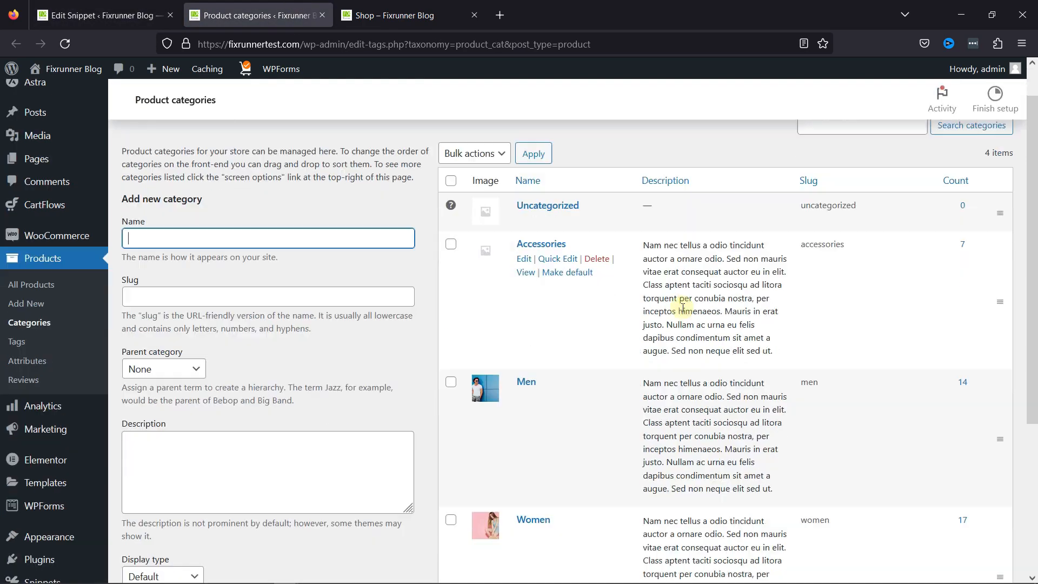
{"action": "scroll", "coordinate": [683, 306], "scroll_direction": "down", "scroll_amount": 3}
{"action": "scroll", "coordinate": [676, 292], "scroll_direction": "up", "scroll_amount": 2}
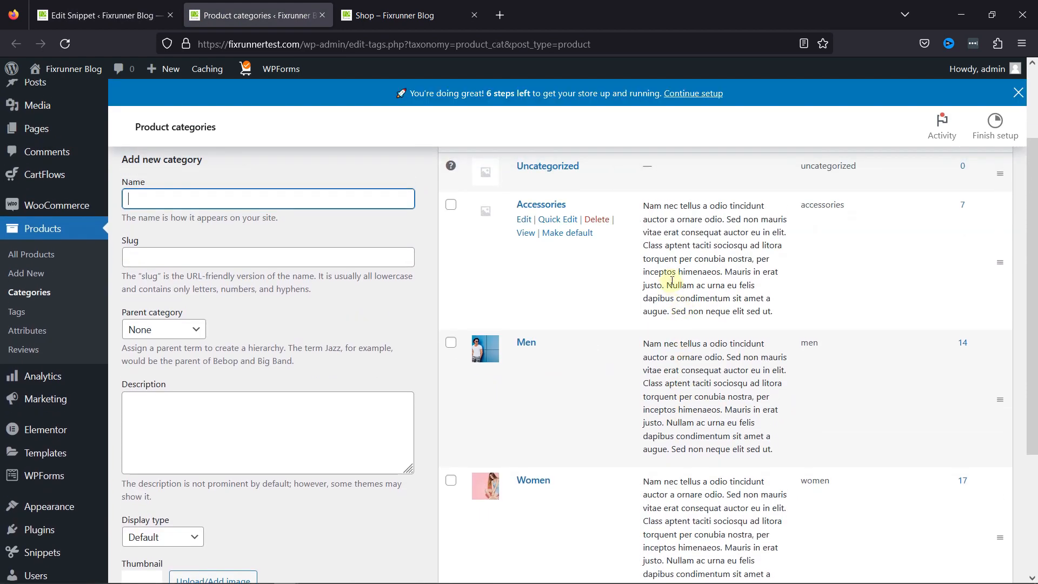
{"action": "scroll", "coordinate": [908, 263], "scroll_direction": "up", "scroll_amount": 3}
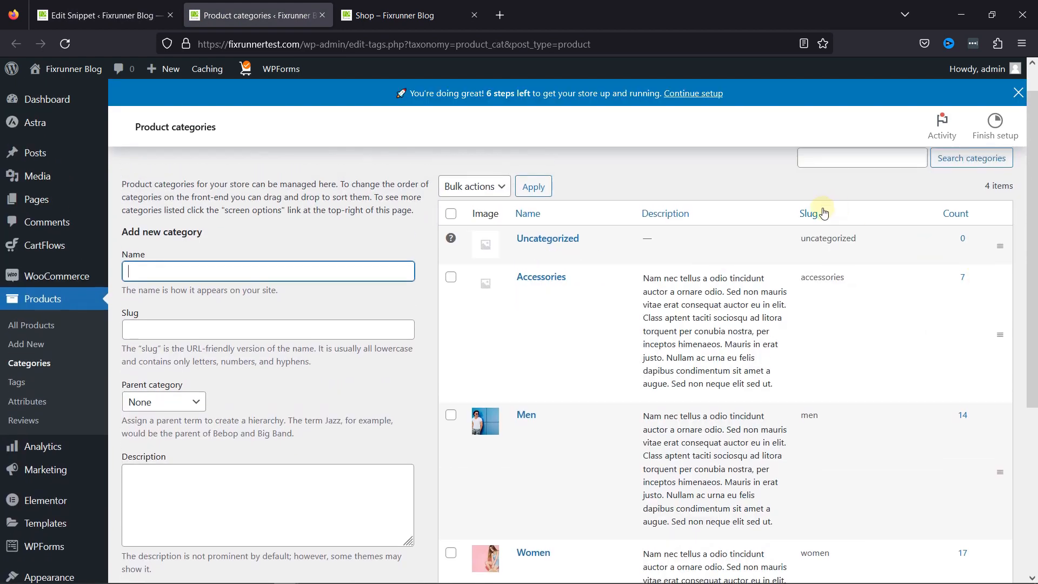
{"action": "scroll", "coordinate": [797, 360], "scroll_direction": "down", "scroll_amount": 3}
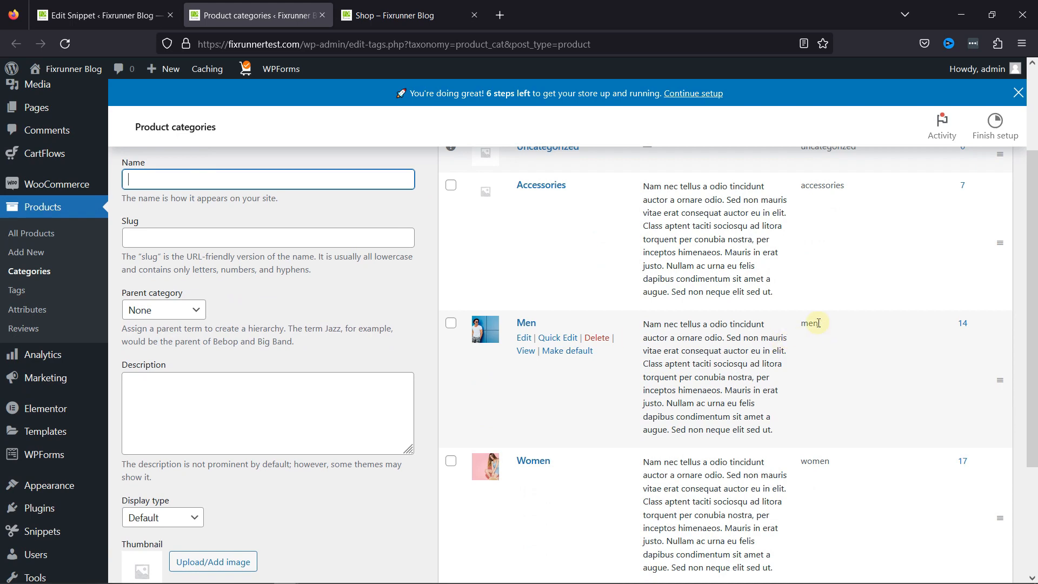
Replace the placeholder slug in the snippet's is_product_category condition with men
{"action": "left_click", "coordinate": [157, 13]}
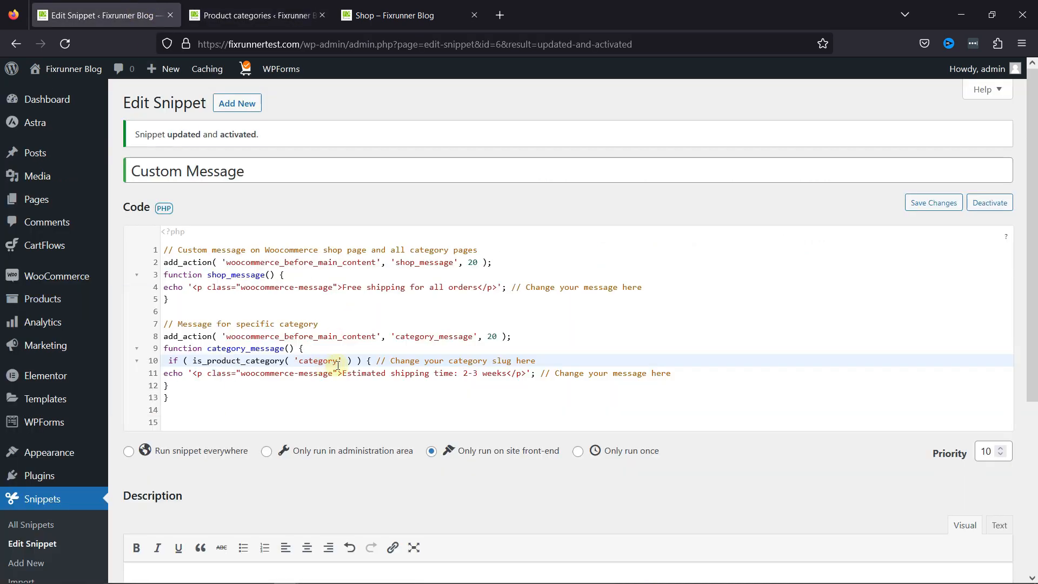
{"action": "key", "text": "BackSpace"}
{"action": "key", "text": "BackSpace"}
{"action": "key", "text": "BackSpace"}
{"action": "key", "text": "BackSpace"}
{"action": "key", "text": "BackSpace"}
{"action": "key", "text": "BackSpace"}
{"action": "key", "text": "BackSpace"}
{"action": "key", "text": "BackSpace"}
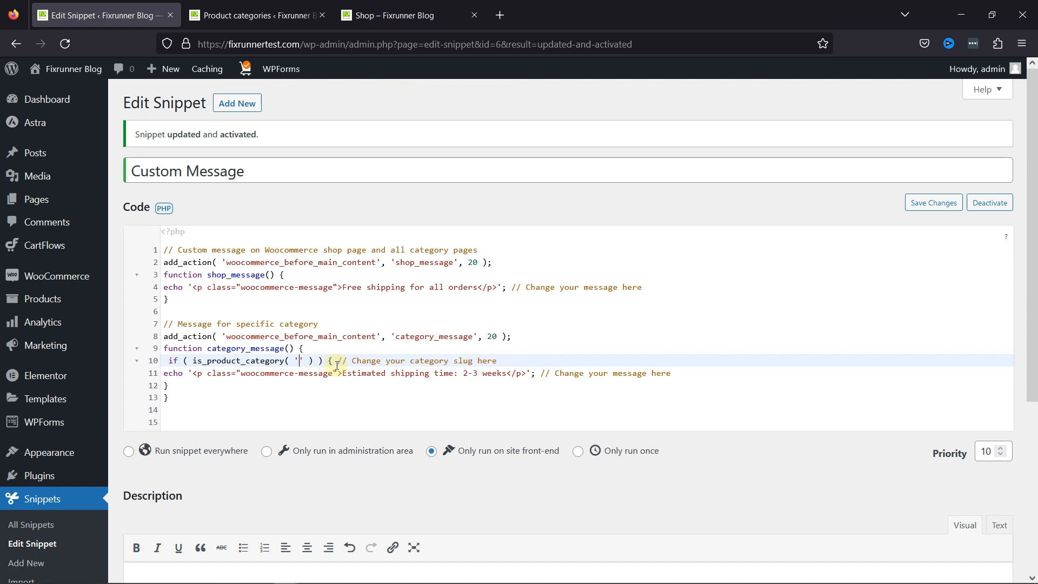
{"action": "type", "text": "men"}
Recheck the slug in the product categories overview and save the changes to the Custom Message snippet
{"action": "left_click", "coordinate": [254, 15]}
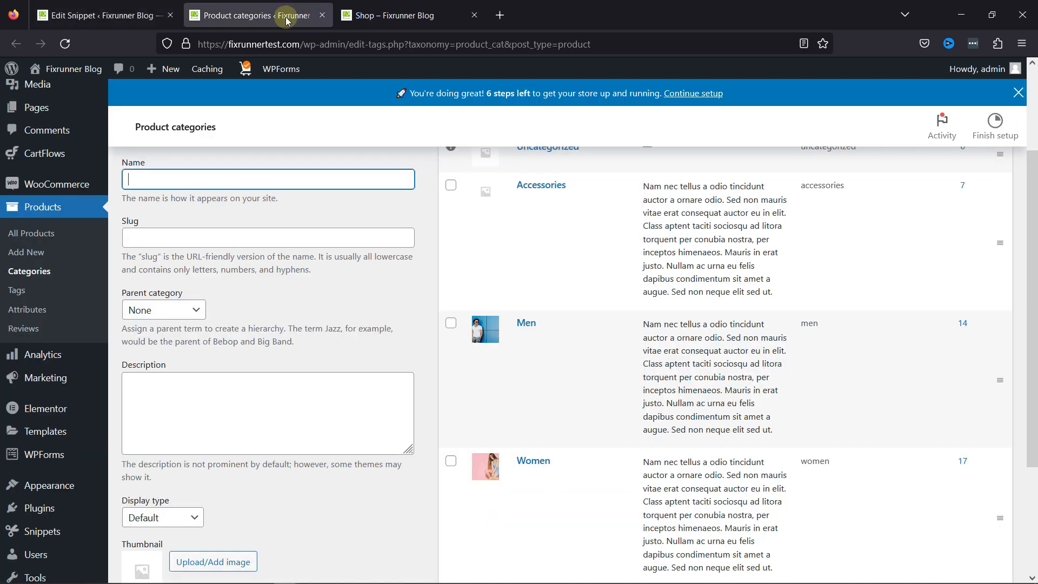
{"action": "left_click", "coordinate": [134, 15]}
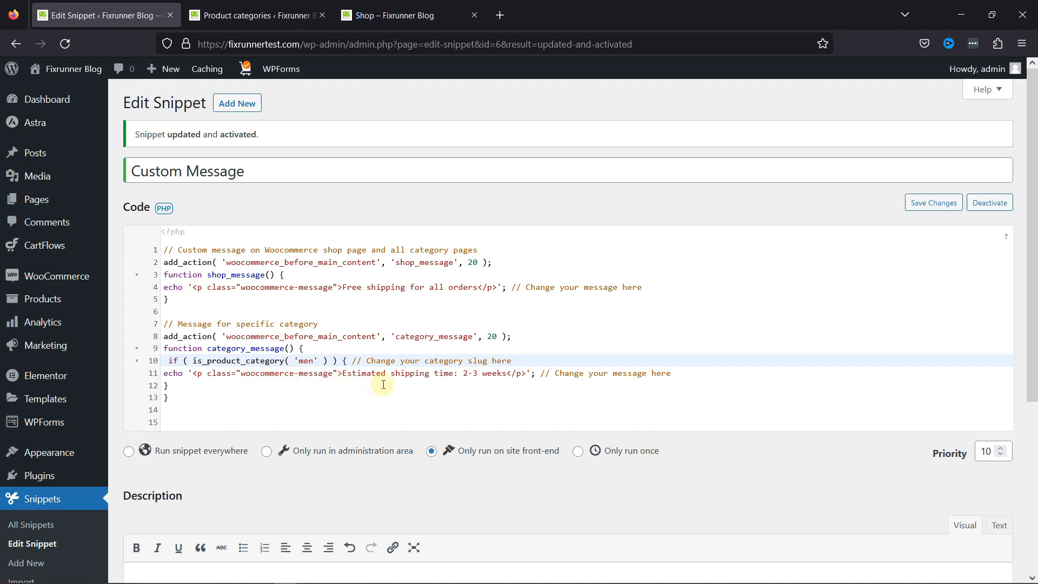
{"action": "left_click_drag", "start_coordinate": [338, 378], "coordinate": [505, 385]}
{"action": "left_click", "coordinate": [605, 386]}
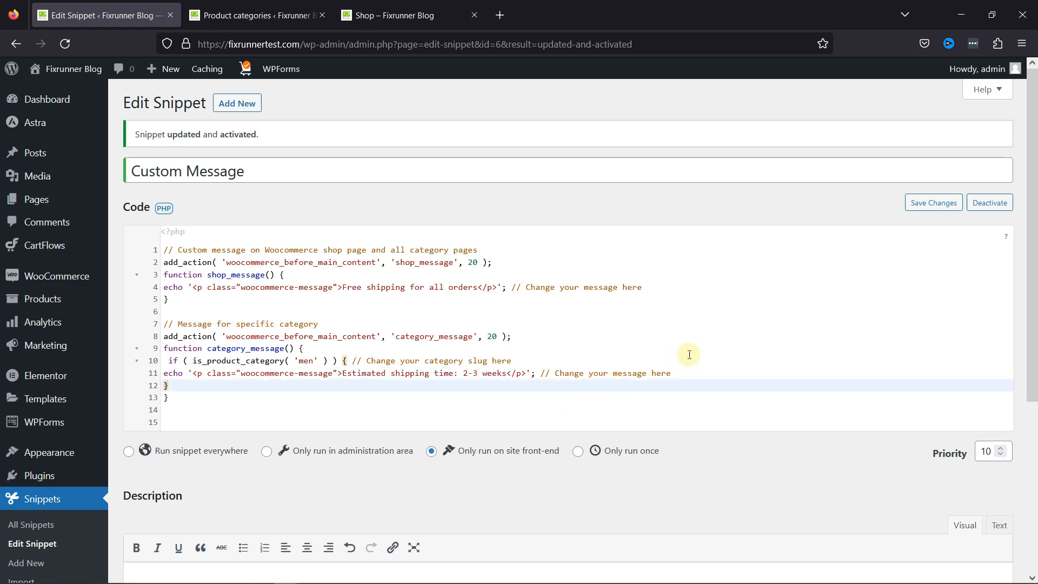
{"action": "left_click", "coordinate": [932, 202]}
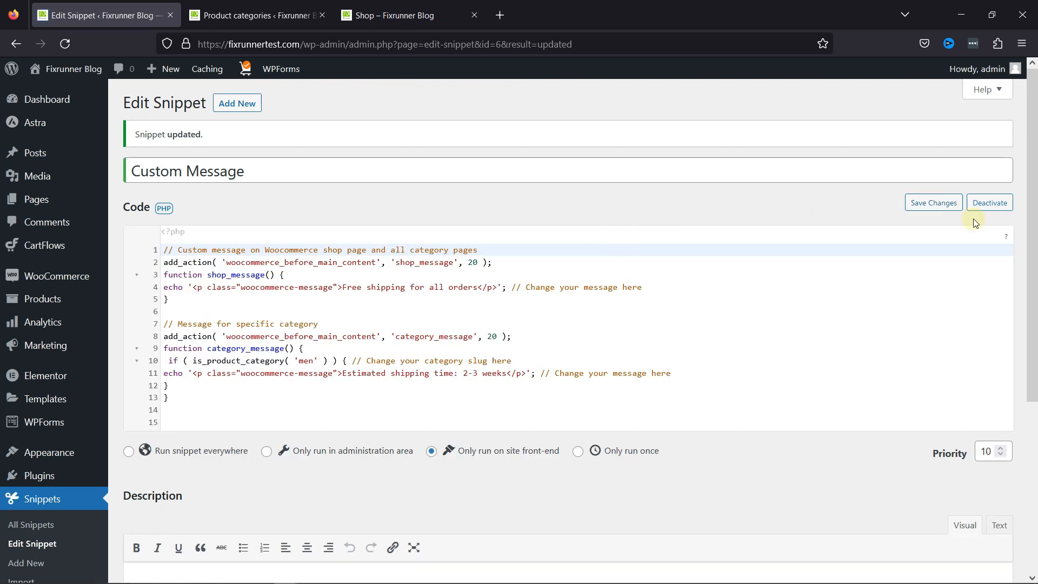
View the store's Men category page and check the estimated shipping time message above the category title
{"action": "left_click", "coordinate": [359, 17]}
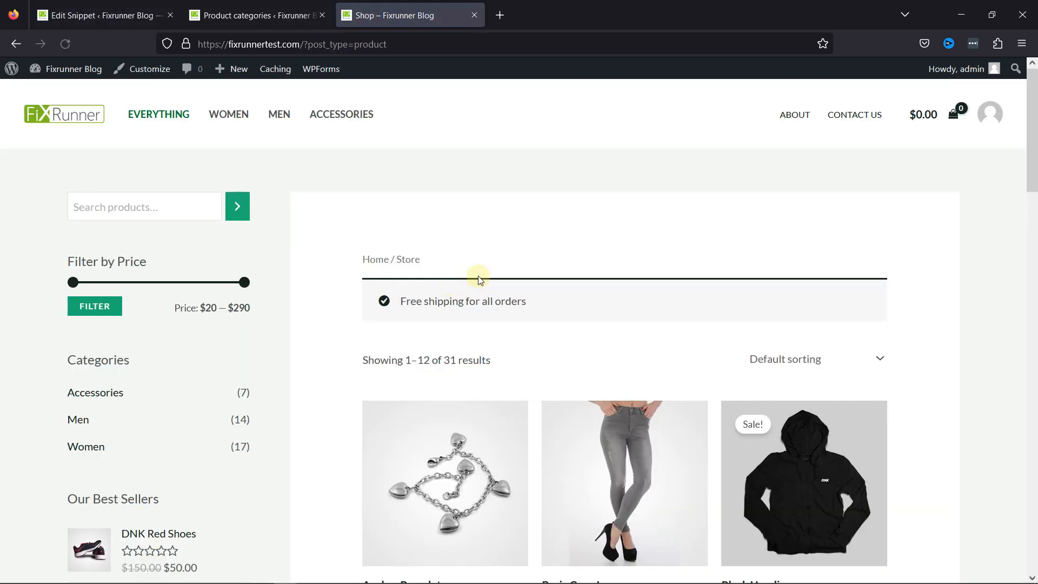
{"action": "left_click", "coordinate": [284, 126]}
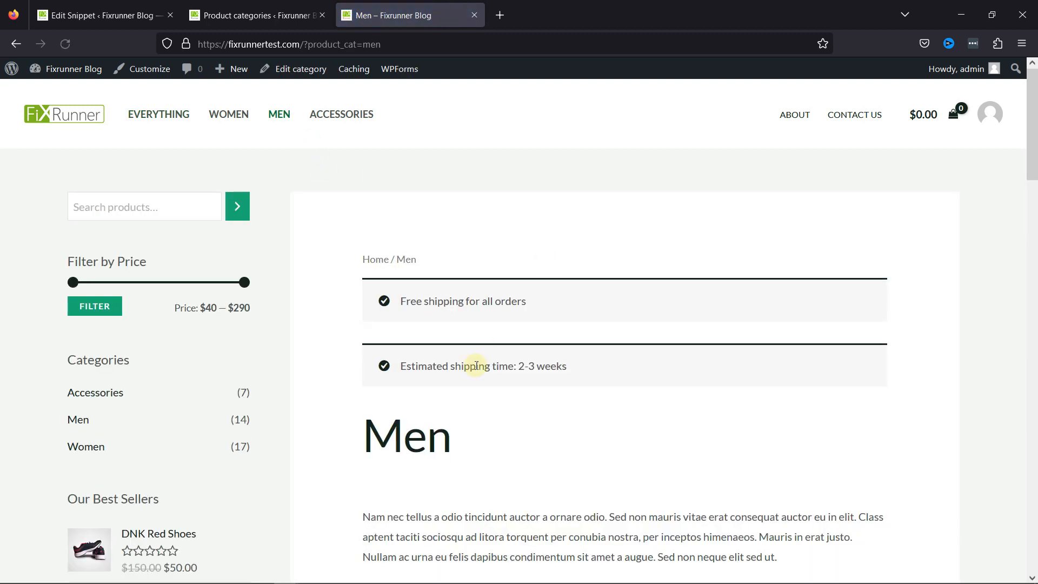
{"action": "triple_click", "coordinate": [503, 361]}
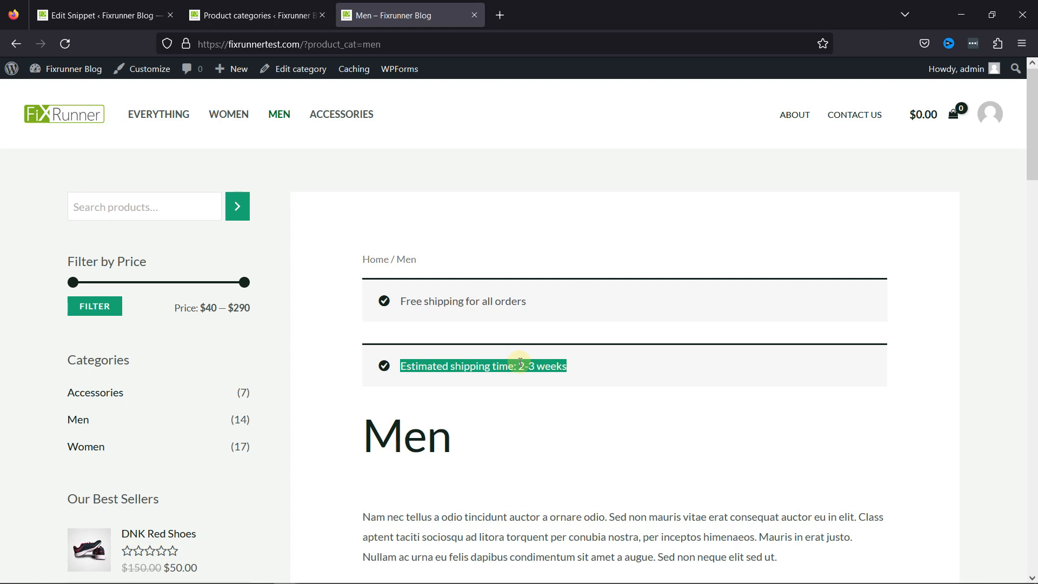
{"action": "left_click", "coordinate": [621, 385]}
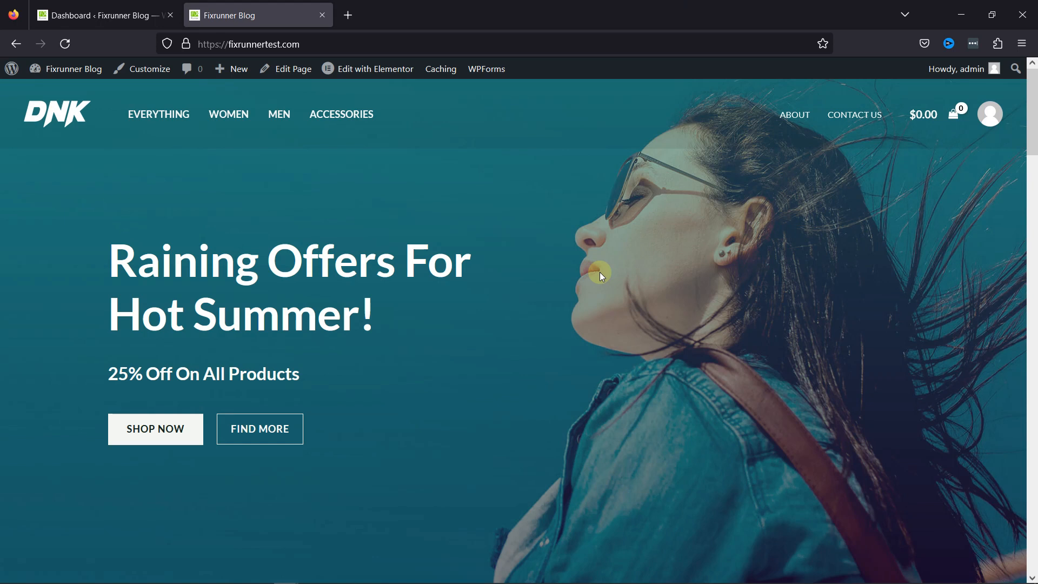
Look over the sale badges on the discounted products in the store homepage's product grid
{"action": "scroll", "coordinate": [601, 273], "scroll_direction": "down", "scroll_amount": 10}
{"action": "scroll", "coordinate": [600, 273], "scroll_direction": "down", "scroll_amount": 1}
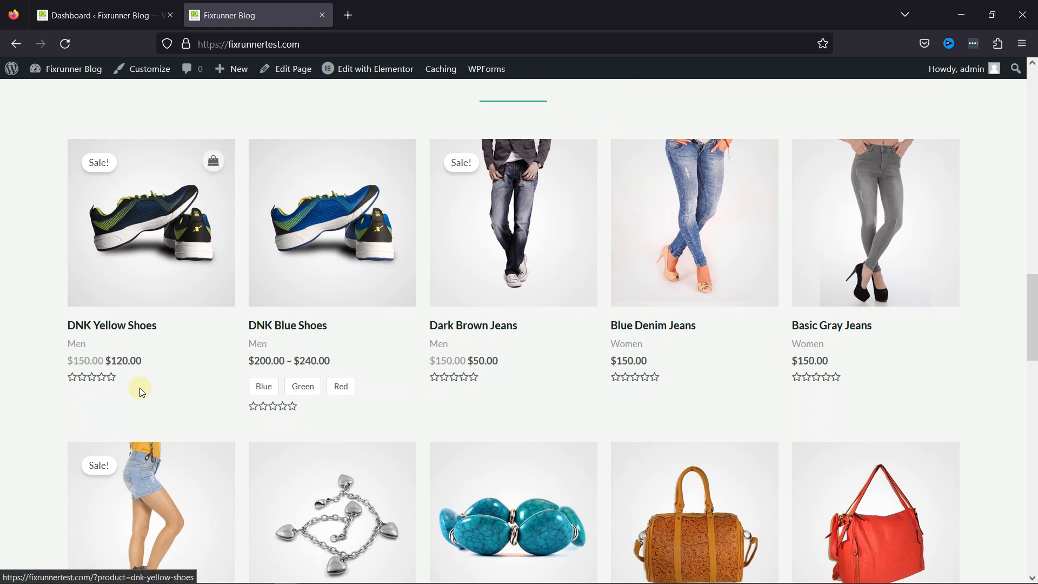
{"action": "scroll", "coordinate": [184, 395], "scroll_direction": "down", "scroll_amount": 1}
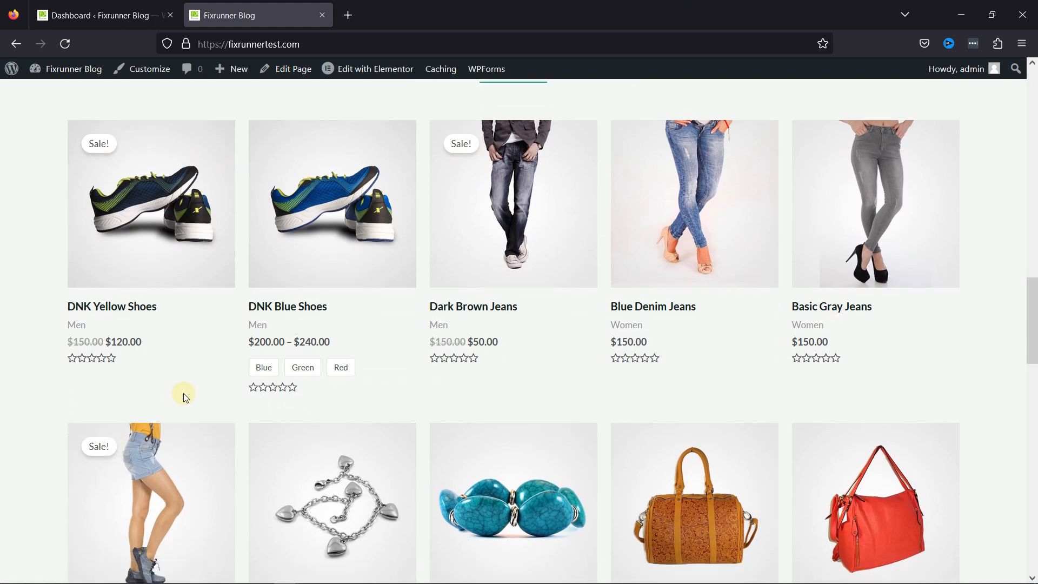
{"action": "scroll", "coordinate": [183, 394], "scroll_direction": "down", "scroll_amount": 3}
{"action": "scroll", "coordinate": [183, 395], "scroll_direction": "up", "scroll_amount": 3}
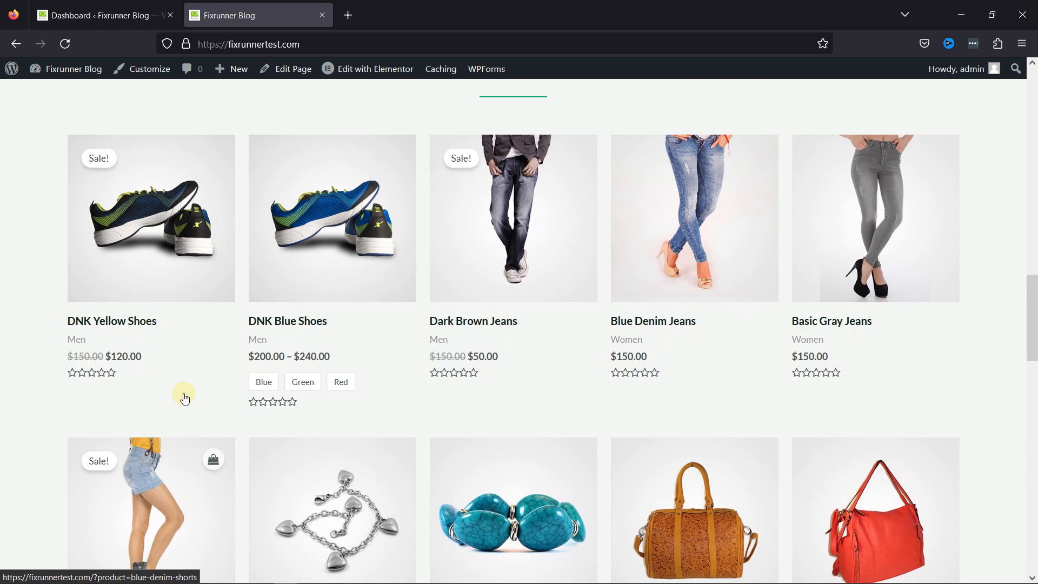
{"action": "scroll", "coordinate": [184, 394], "scroll_direction": "up", "scroll_amount": 1}
{"action": "scroll", "coordinate": [177, 349], "scroll_direction": "down", "scroll_amount": 1}
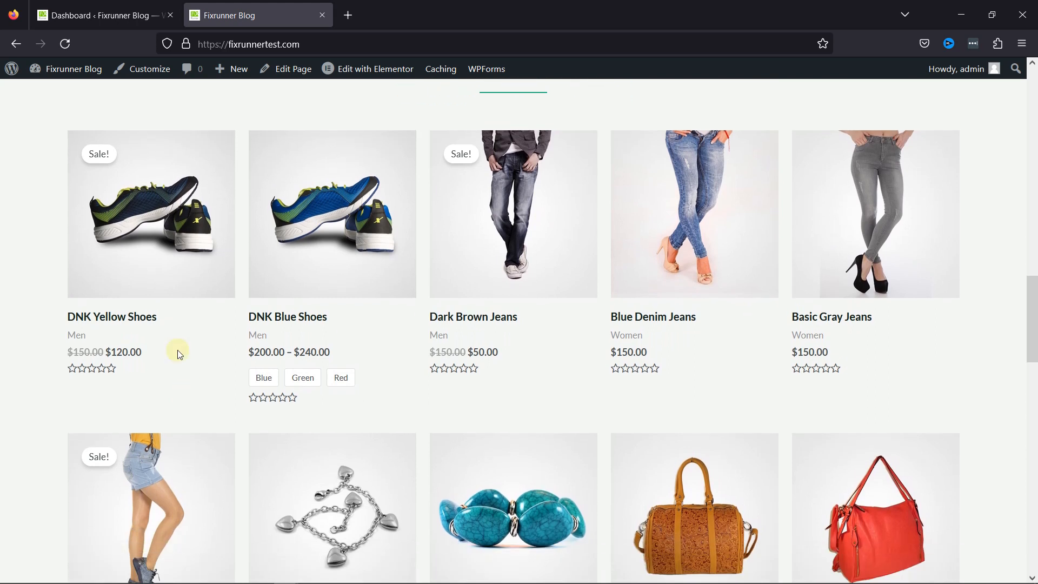
Create a new snippet titled Sale % containing the sale_badge_percentage PHP function hooked to woocommerce_sale_flash
{"action": "left_click", "coordinate": [108, 16]}
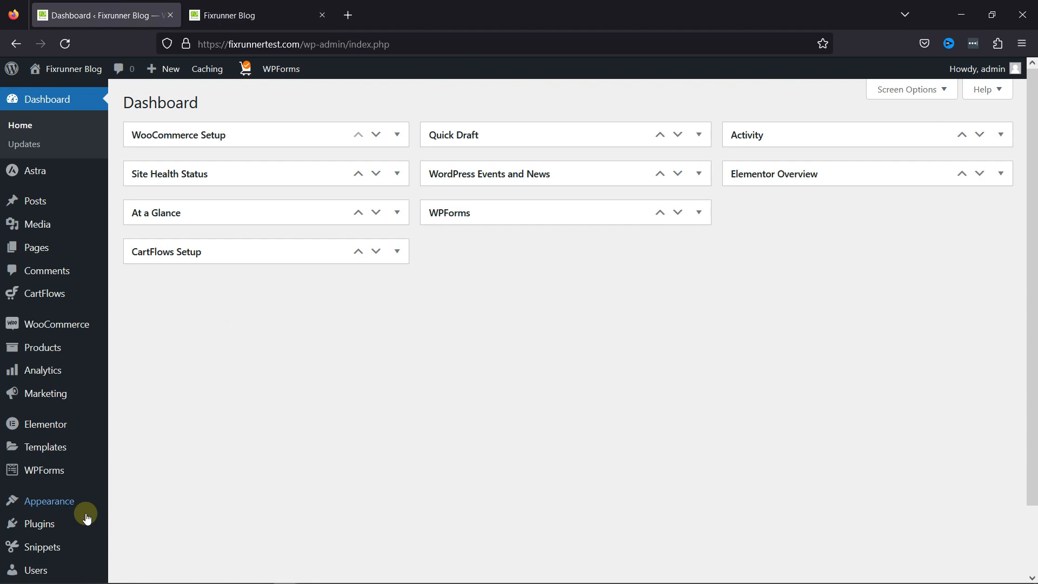
{"action": "mouse_move", "coordinate": [43, 546]}
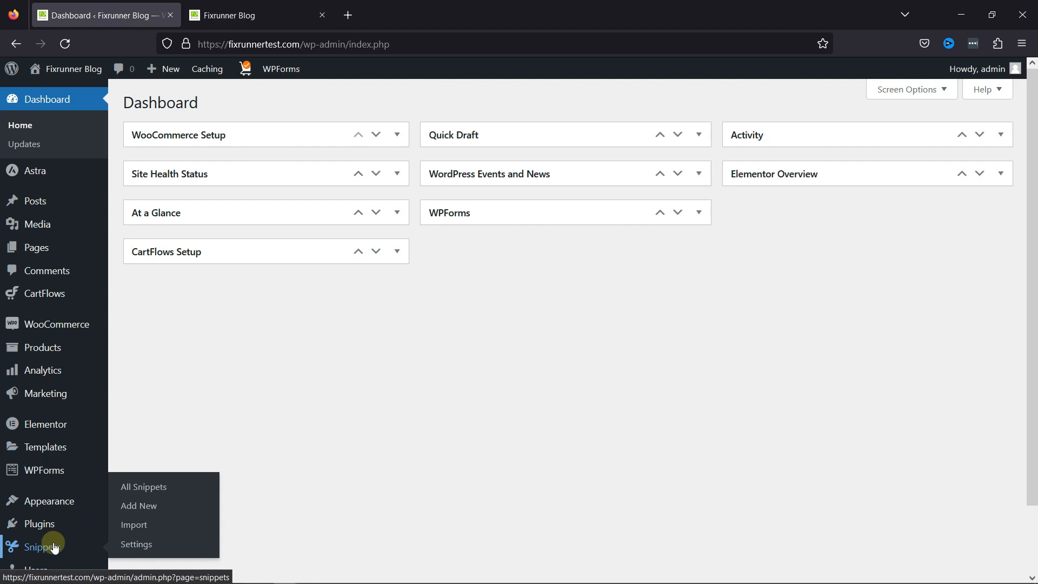
{"action": "left_click", "coordinate": [155, 510]}
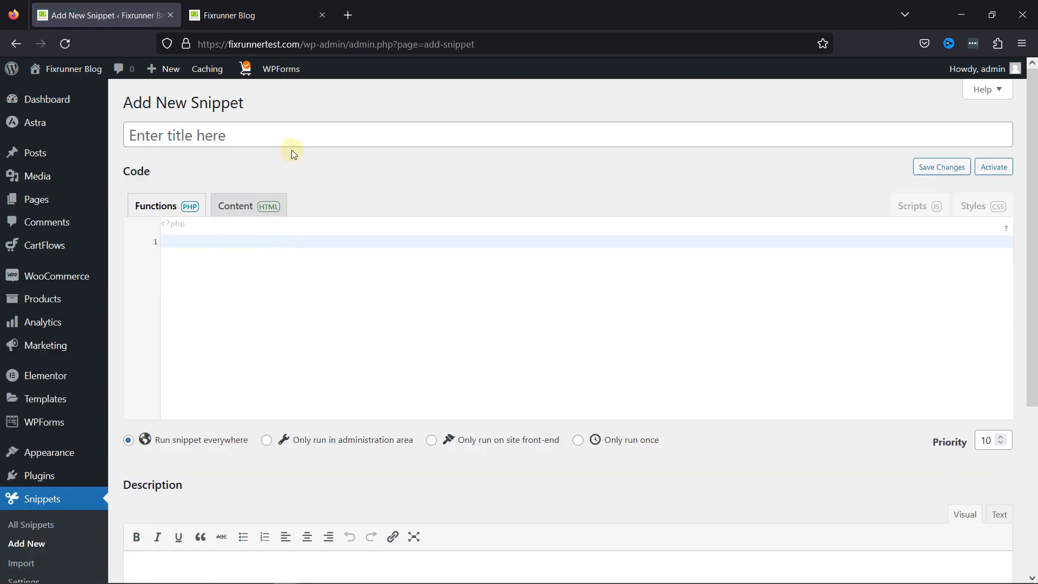
{"action": "left_click", "coordinate": [296, 145]}
{"action": "type", "text": "Sale"}
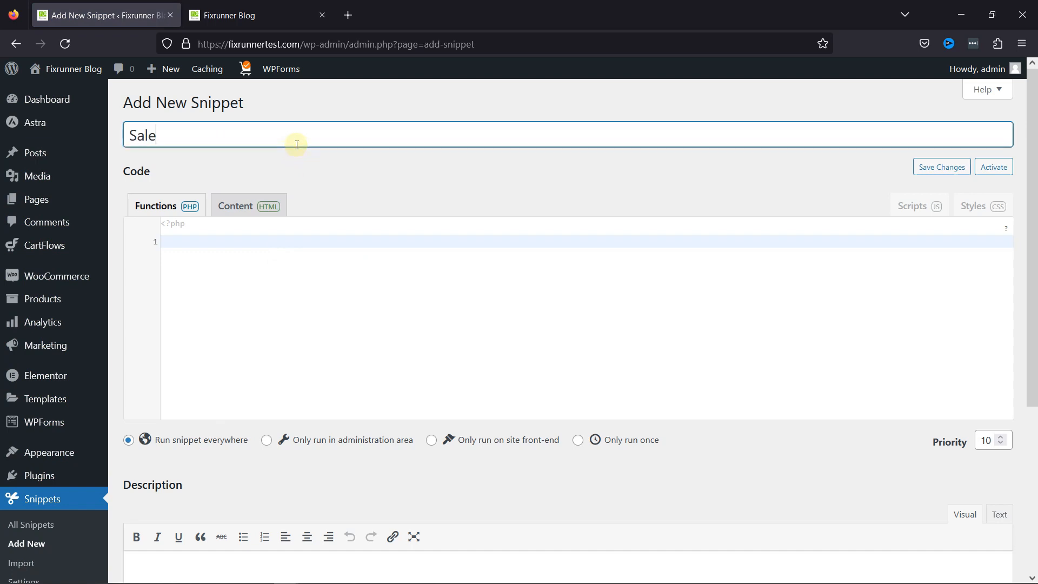
{"action": "type", "text": " %"}
{"action": "left_click", "coordinate": [334, 252]}
{"action": "type", "text": "add_action( 'woocommerce_sale_flash', 'sale_badge_percentage', 25 );  function sale_badge_percentage() { \tglobal $product; \tif ( ! $product->is_on_sale() ) return; \tif ( $product->is_type( 'simple' ) ) { \t\t$max_percentage = ( ( $product->get_regular_price() - $product->get_sale_price() ) / $product->get_regular_price() ) * 100; \t} elseif ( $product->is_type( 'variable' ) ) { \t\t$max_percentage = 0; \t\tforeach ( $product->get_children() as $child_id ) { \t\t\t$variation = wc_get_product( $child_id ); \t\t\t$price = $variation->get_regular_price(); \t\t\t$sale = $variation->get_sale_price(); \t\t\tif ( $price != 0 && ! empty( $sale ) ) $percentage = ( $price - $sale ) / $price * 100; \t\t\tif ( $percentage > $max_percentage ) { \t\t\t\t$max_percentage = $percentage; \t\t\t} \t\t} \t} \tif ( $max_percentage > 0 ) echo \"<span class='onsale'>-\" . round($max_percentage) . \"%</span>\"; // If you would like to show -40% off then add text after % sign }"}
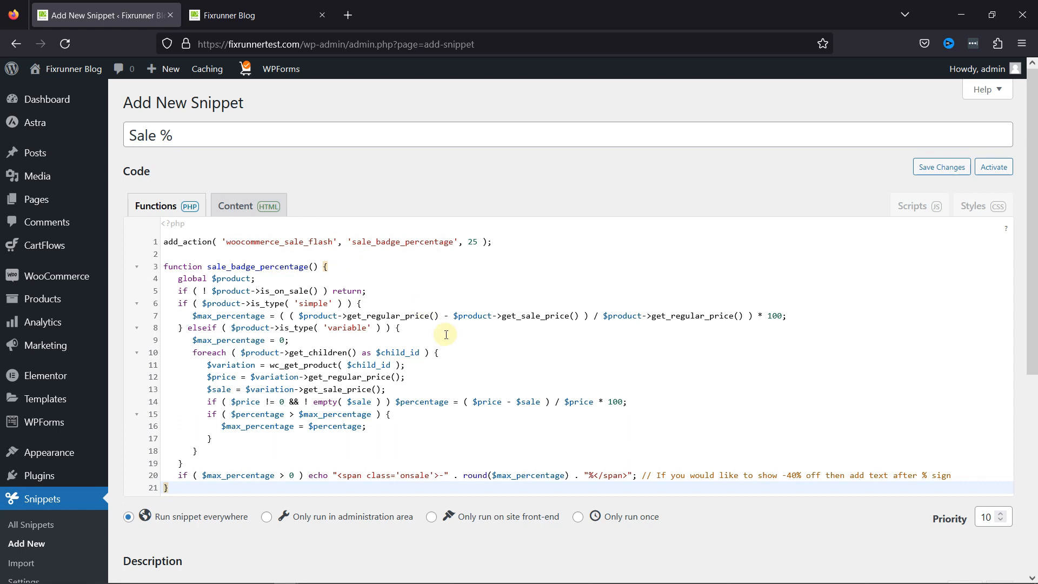
Set the Sale % snippet to only run on the site front-end, then save and activate it
{"action": "scroll", "coordinate": [446, 335], "scroll_direction": "down", "scroll_amount": 1}
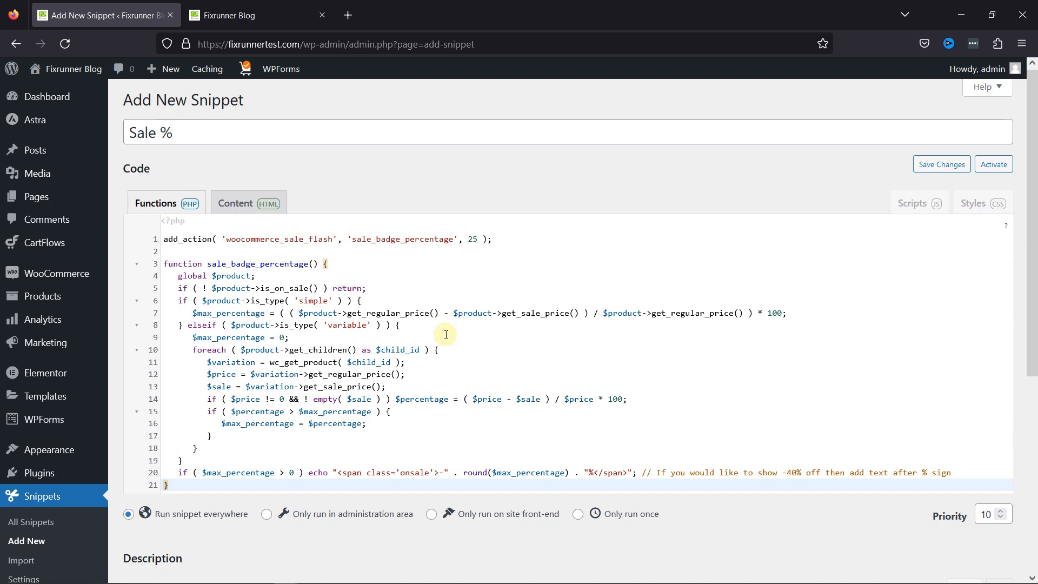
{"action": "scroll", "coordinate": [446, 334], "scroll_direction": "down", "scroll_amount": 5}
{"action": "scroll", "coordinate": [444, 339], "scroll_direction": "up", "scroll_amount": 4}
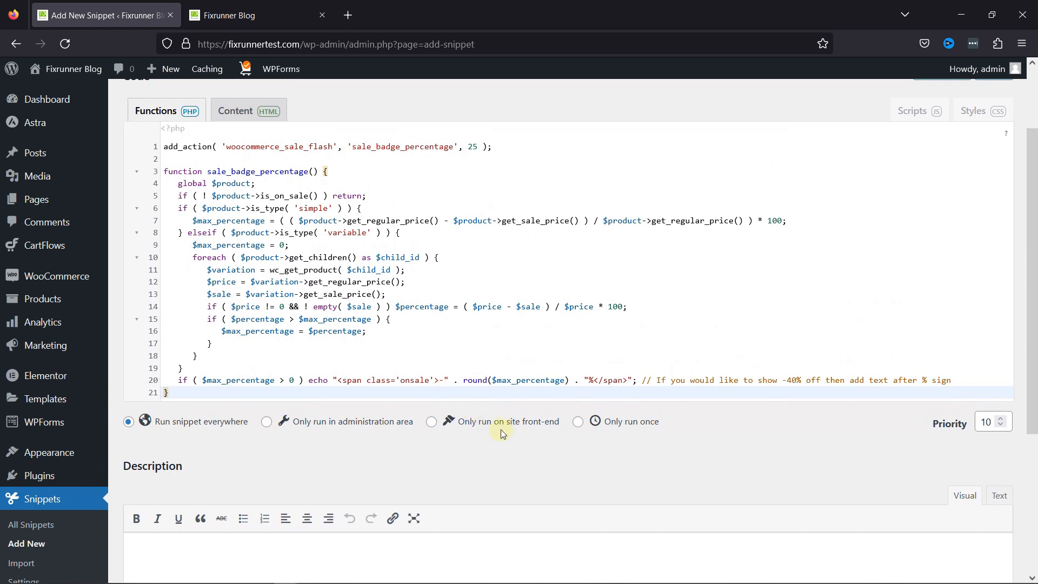
{"action": "left_click", "coordinate": [432, 422]}
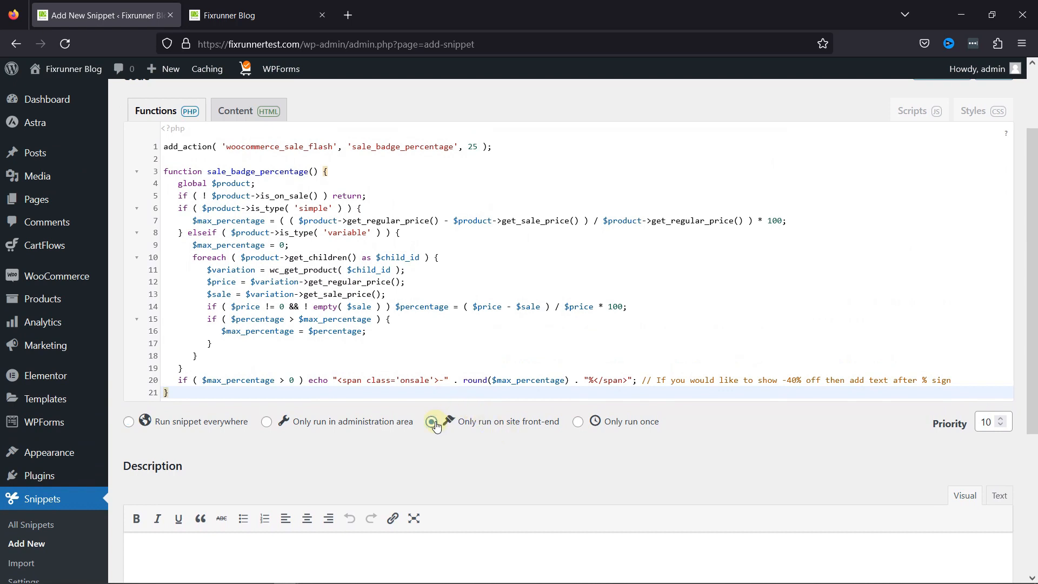
{"action": "scroll", "coordinate": [471, 465], "scroll_direction": "down", "scroll_amount": 3}
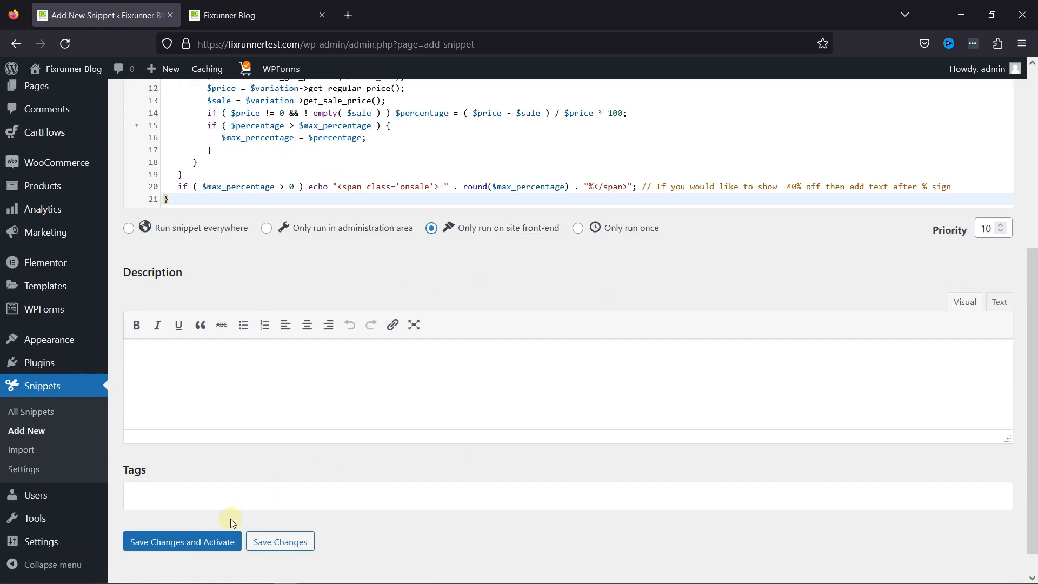
{"action": "left_click", "coordinate": [219, 541]}
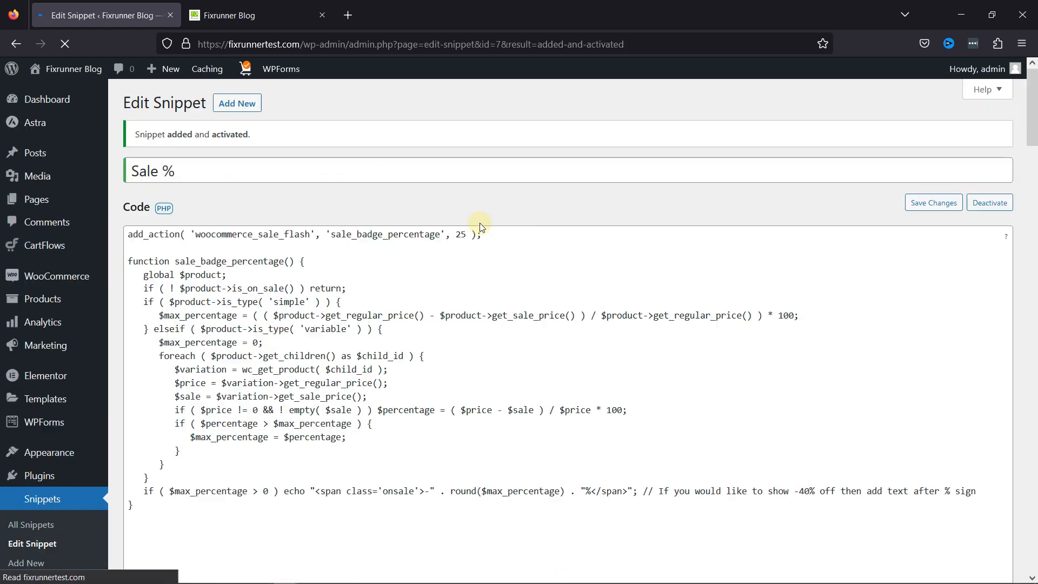
Reload the store homepage to check the discount badges on the sale products
{"action": "left_click", "coordinate": [274, 16]}
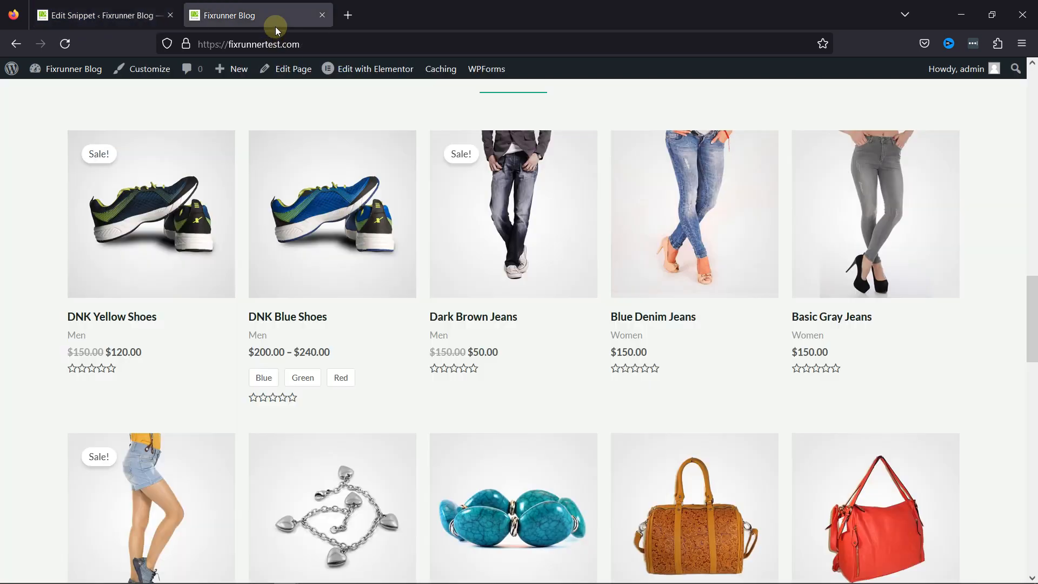
{"action": "left_click", "coordinate": [65, 43]}
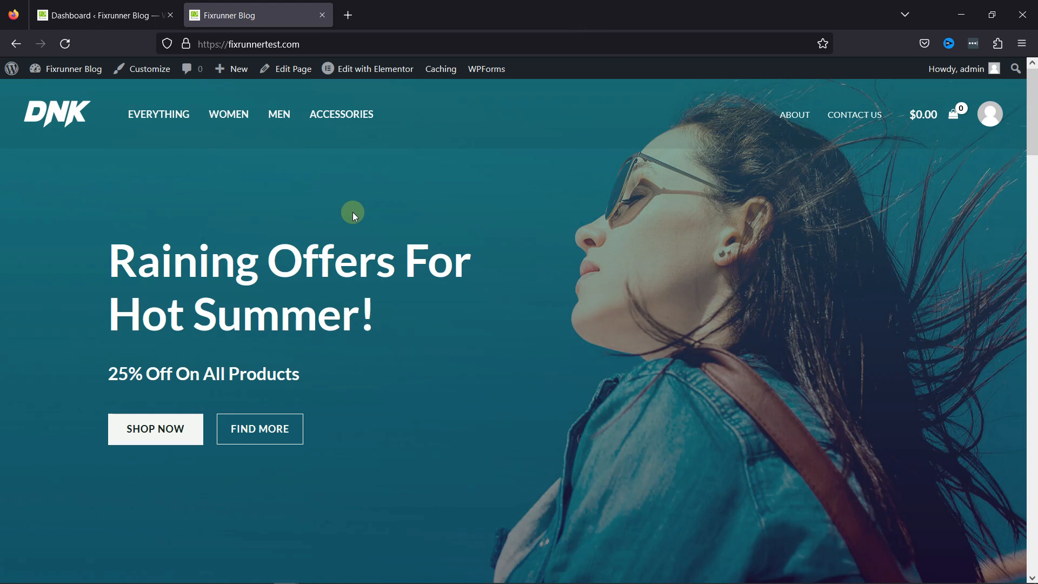
Browse the store's Everything shop page and view the Basic Gray Jeans product page
{"action": "left_click", "coordinate": [154, 113]}
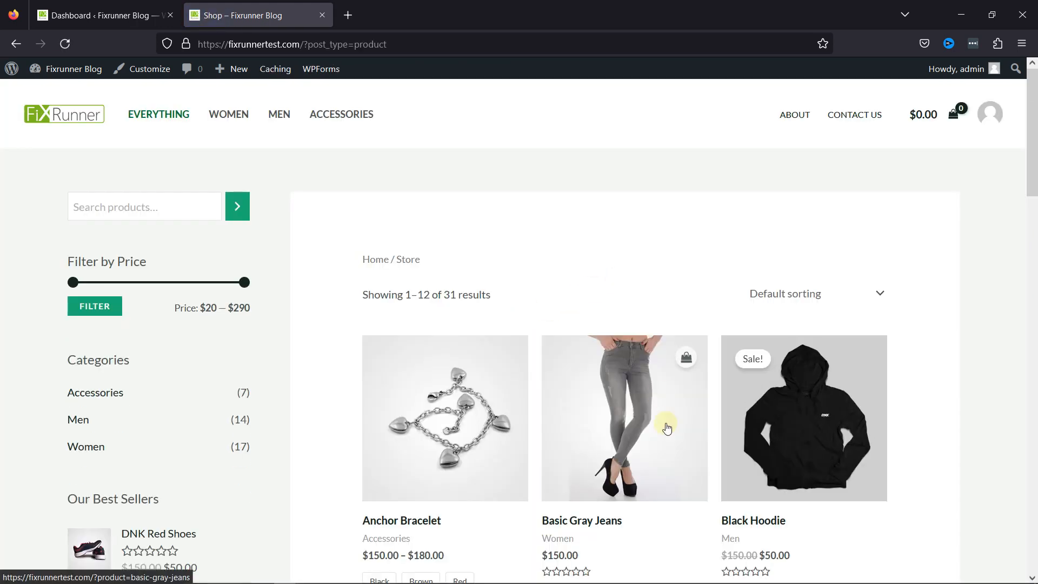
{"action": "scroll", "coordinate": [667, 428], "scroll_direction": "down", "scroll_amount": 3}
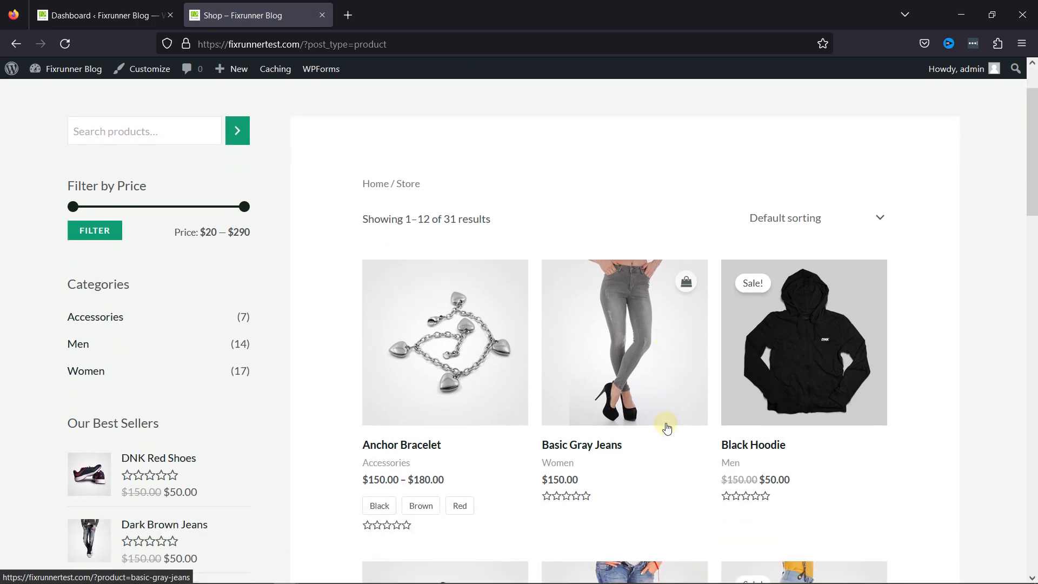
{"action": "scroll", "coordinate": [666, 428], "scroll_direction": "up", "scroll_amount": 1}
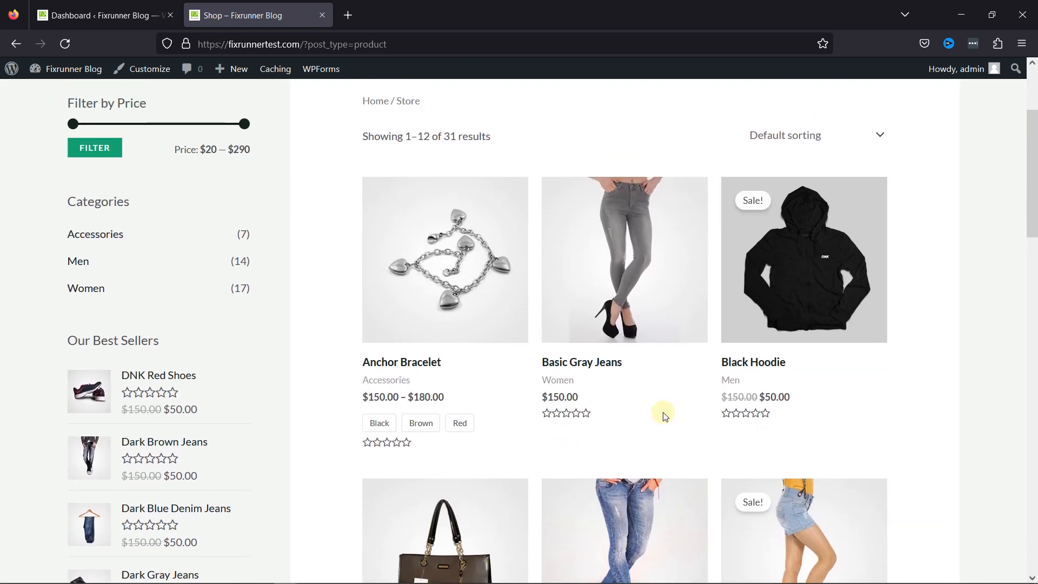
{"action": "left_click", "coordinate": [647, 293]}
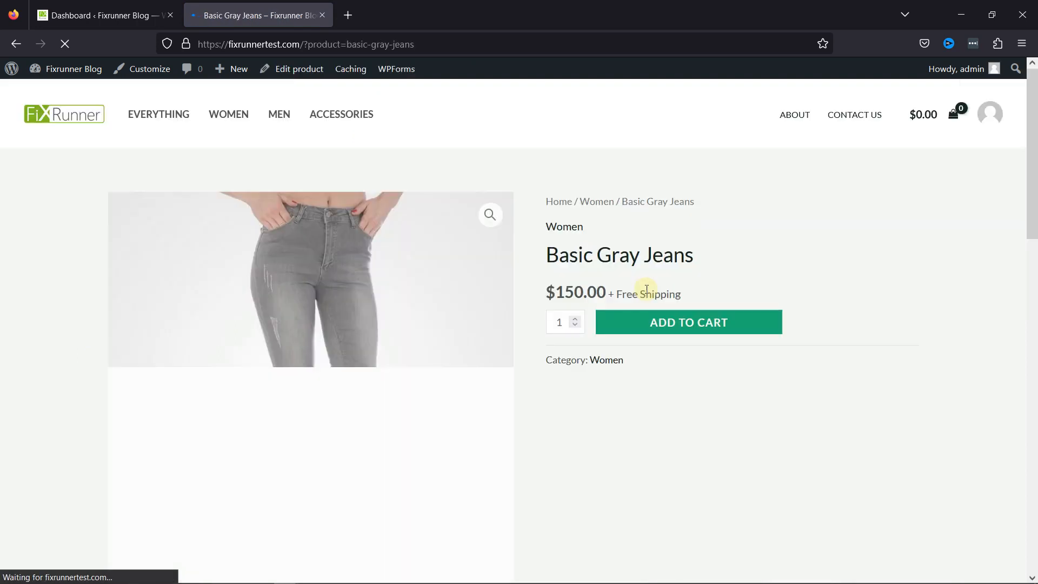
{"action": "scroll", "coordinate": [679, 405], "scroll_direction": "down", "scroll_amount": 5}
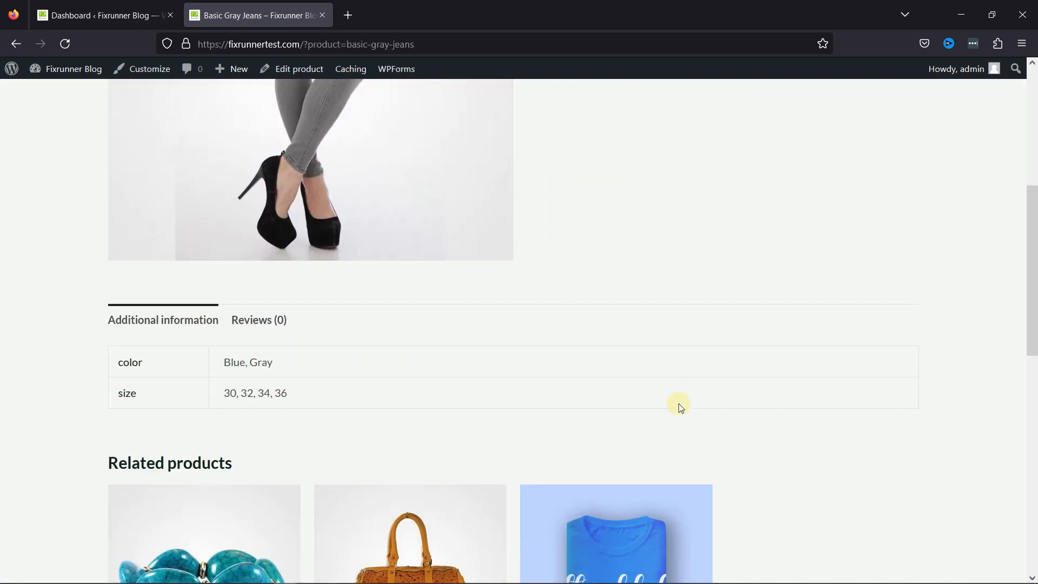
{"action": "scroll", "coordinate": [679, 405], "scroll_direction": "up", "scroll_amount": 4}
Create a new snippet titled custom badge with the PHP code for a product checkbox that displays a Free shipping badge
{"action": "left_click", "coordinate": [126, 15]}
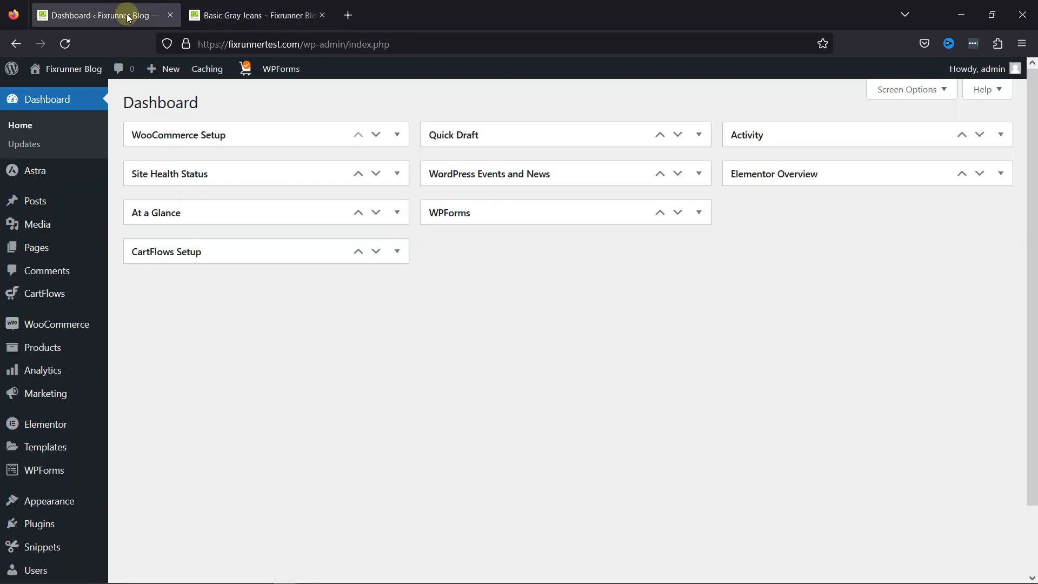
{"action": "mouse_move", "coordinate": [59, 543]}
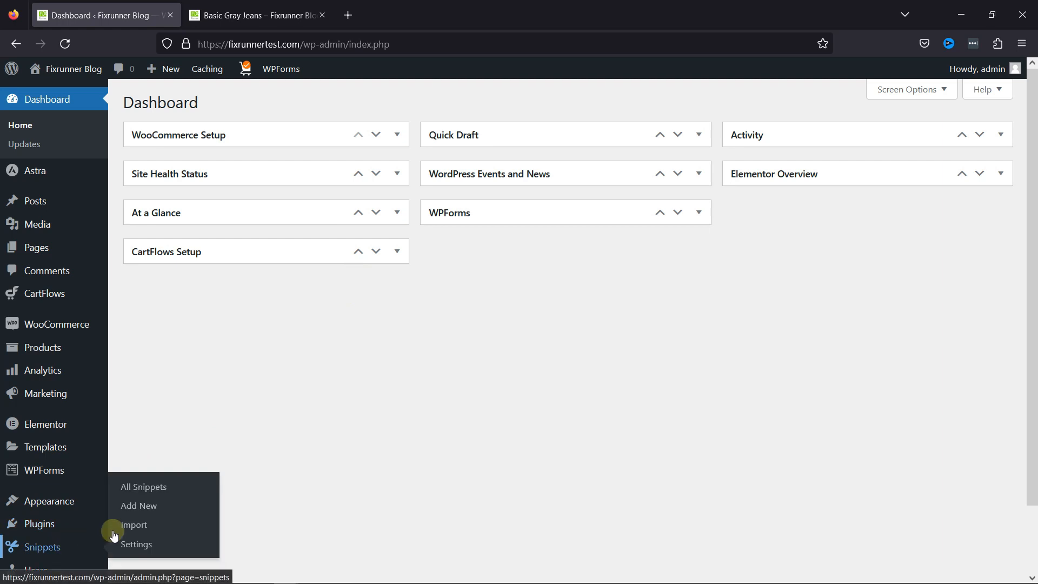
{"action": "left_click", "coordinate": [150, 512]}
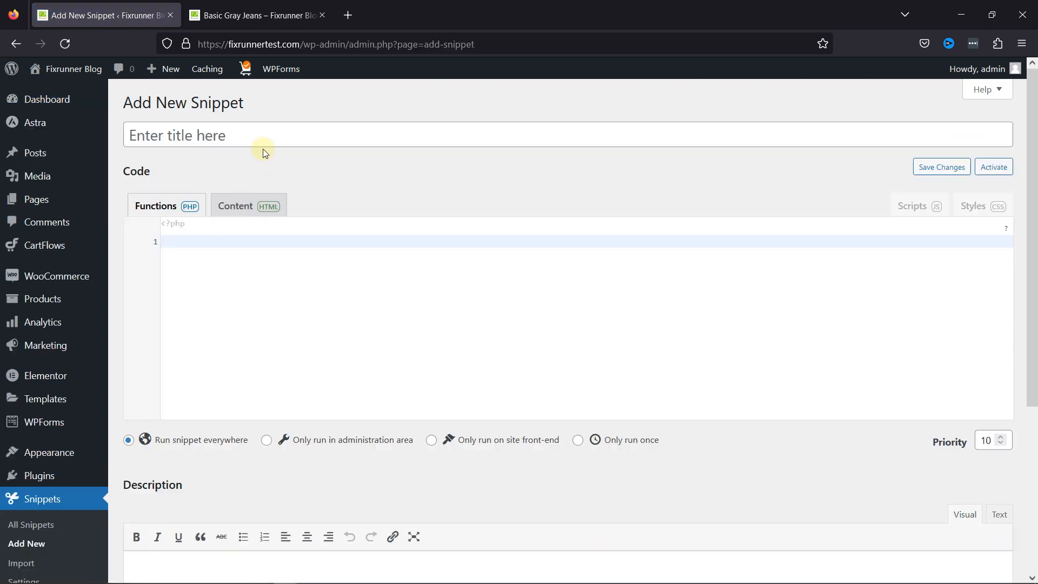
{"action": "left_click", "coordinate": [267, 144]}
{"action": "type", "text": "custom badge"}
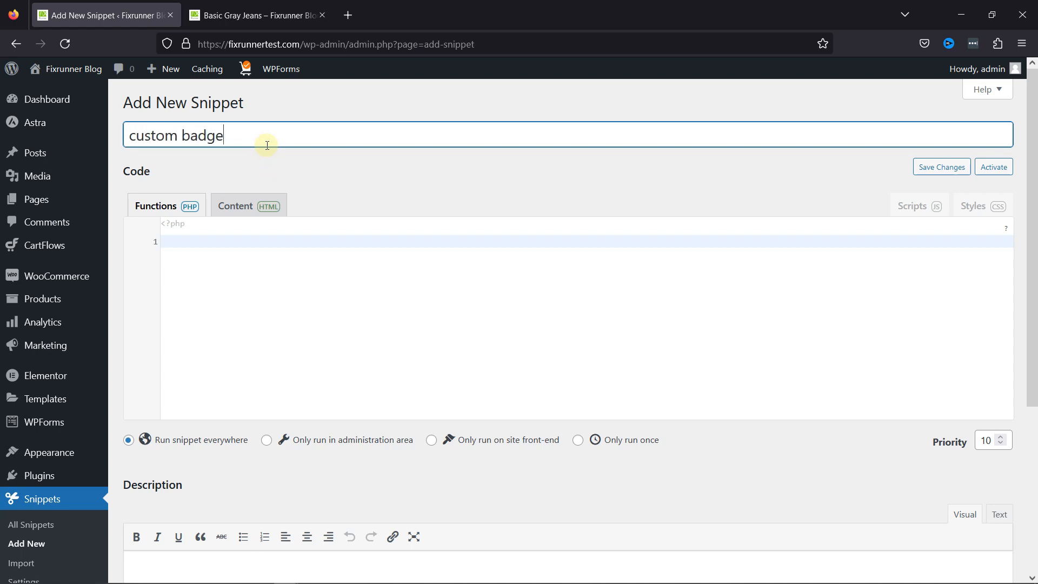
{"action": "left_click", "coordinate": [287, 241]}
{"action": "type", "text": "// Step 1: Add checkbox  add_action( 'woocommerce_product_options_general_product_data', 'checkbox_badge' );  function checkbox_badge() { woocommerce_wp_checkbox( array( 'id' => 'checkbox_badge', 'class' => '', 'label' => 'Display free shipping badge' ) ); }  // Step 2: Save checkbox selection  add_action( 'save_post', 'save_checkbox_badge_selection' );  function save_checkbox_badge_selection( $product_id ) {     if ( defined( 'DOING_AUTOSAVE' ) && DOING_AUTOSAVE )         return;     if ( isset( $_POST['checkbox_badge'] ) ) {             update_post_meta( $product_id, 'checkbox_badge', $_POST['checkbox_badge'] );     } else delete_post_meta( $product_id, 'checkbox_badge' ); }  // Step 3: Display custom badge at single product page  add_action( 'woocommerce_single_product_summary', 'display_checkbox_badge', 7 );  function display_checkbox_badge() {     global $product;     if ( get_post_meta( $product->get_id(), 'checkbox_badge', true ) ) {         echo ' <div class=\"custom-badge-1\">Free shipping</div>'; // Change this text if needed     } }"}
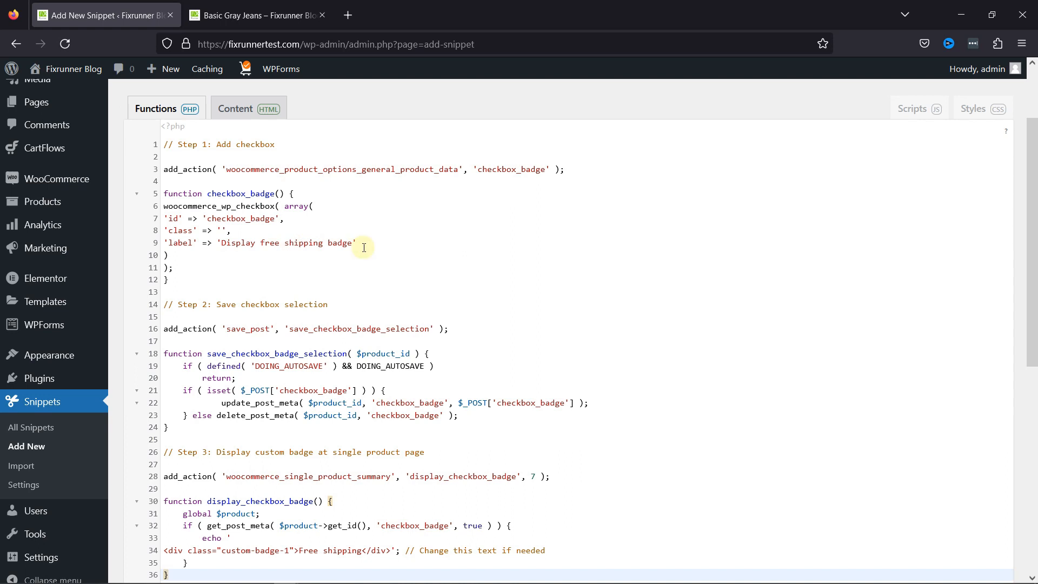
Review the custom badge snippet's code, keep it running everywhere, and save and activate it
{"action": "scroll", "coordinate": [364, 253], "scroll_direction": "up", "scroll_amount": 1}
{"action": "scroll", "coordinate": [379, 243], "scroll_direction": "down", "scroll_amount": 3}
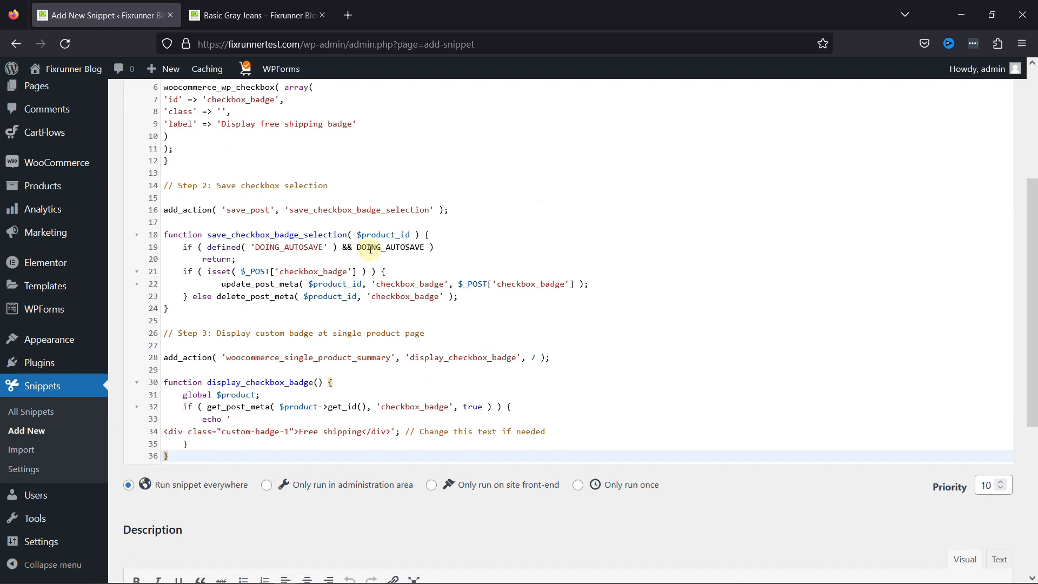
{"action": "scroll", "coordinate": [396, 235], "scroll_direction": "down", "scroll_amount": 3}
{"action": "scroll", "coordinate": [397, 236], "scroll_direction": "up", "scroll_amount": 3}
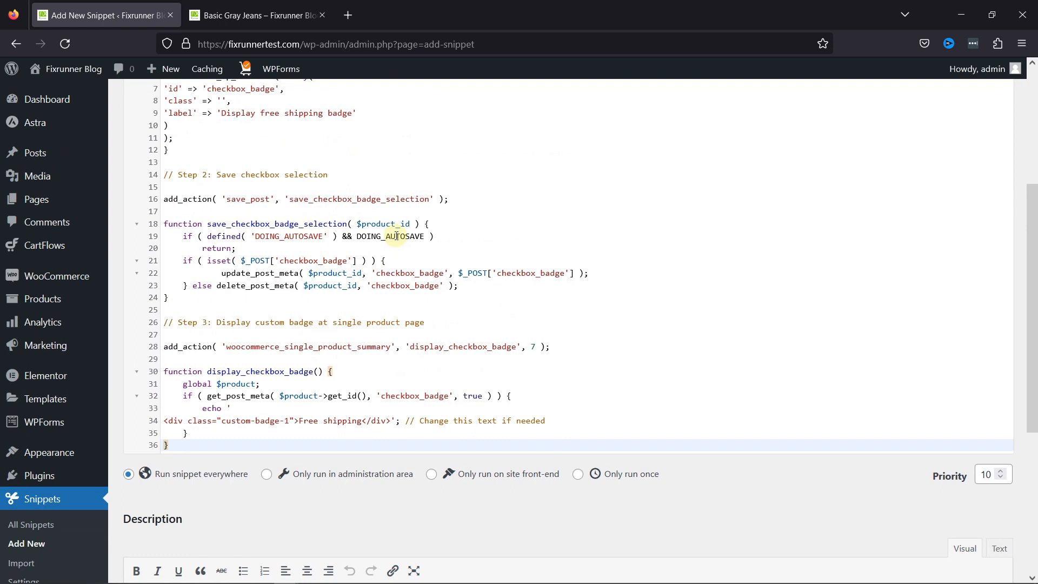
{"action": "scroll", "coordinate": [394, 231], "scroll_direction": "down", "scroll_amount": 5}
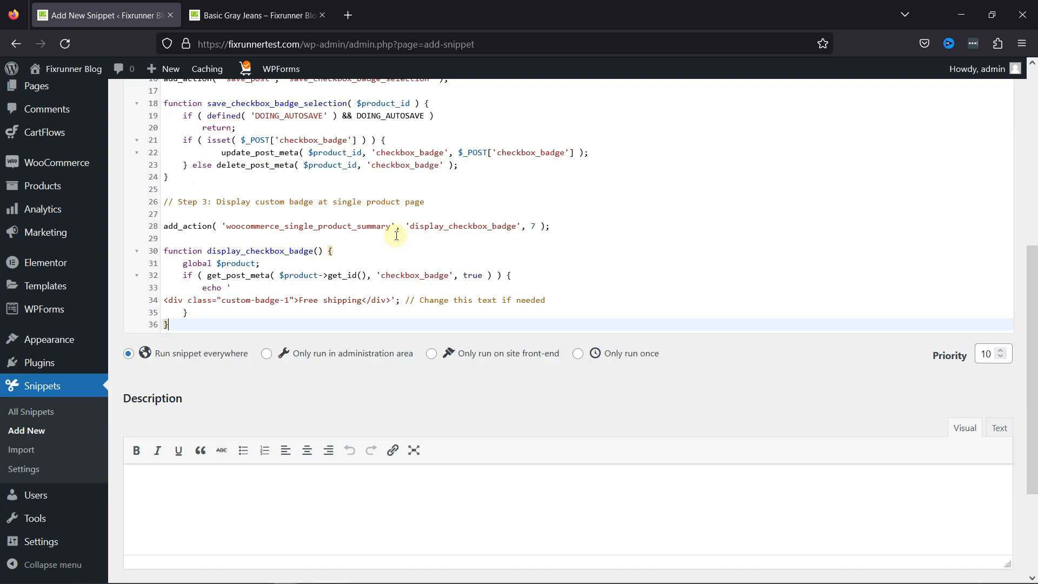
{"action": "left_click", "coordinate": [211, 511]}
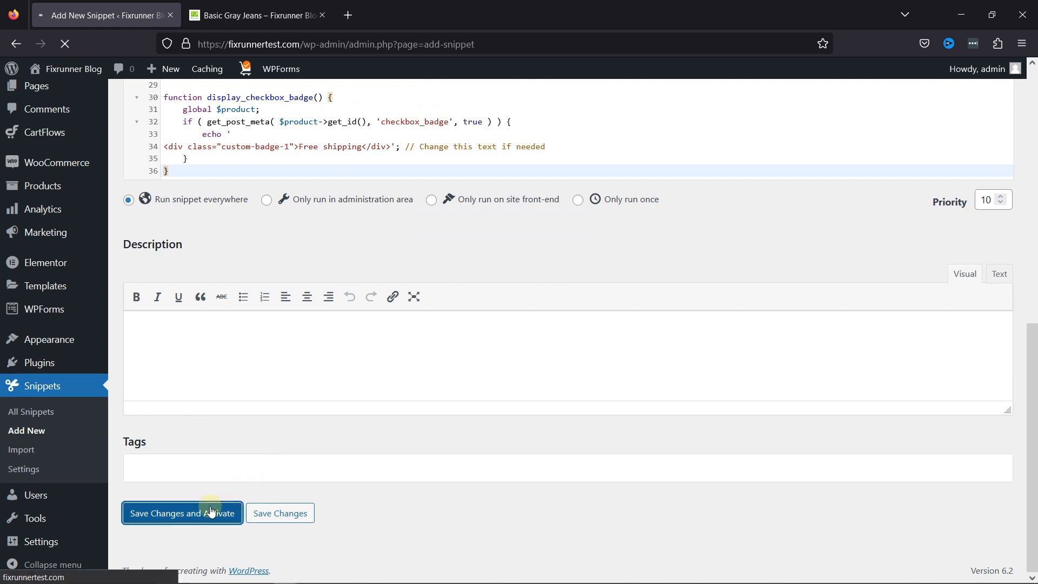
Review the activated badge code and open the list of all products in a separate tab
{"action": "scroll", "coordinate": [433, 318], "scroll_direction": "down", "scroll_amount": 3}
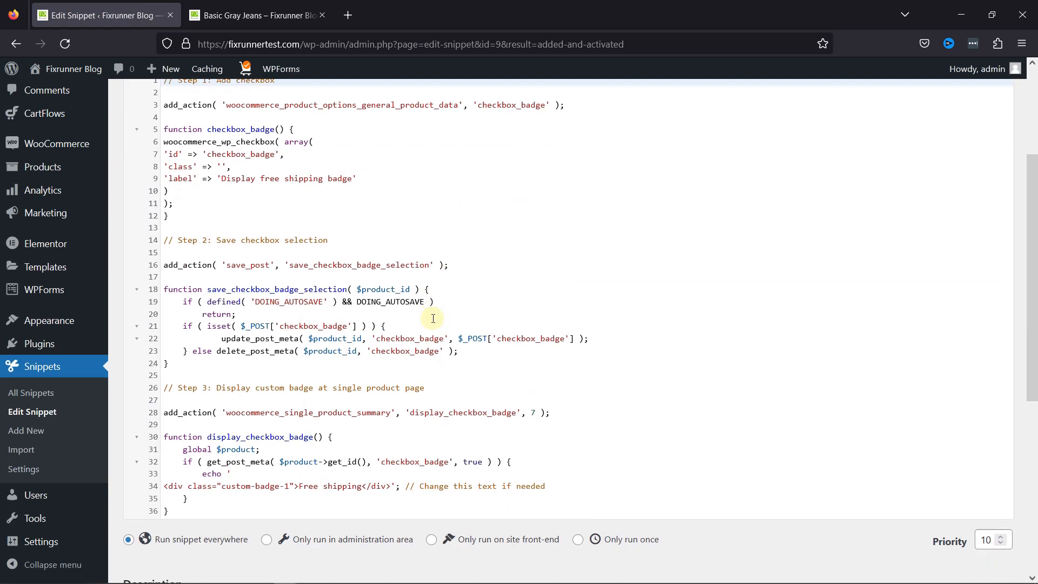
{"action": "scroll", "coordinate": [433, 318], "scroll_direction": "up", "scroll_amount": 1}
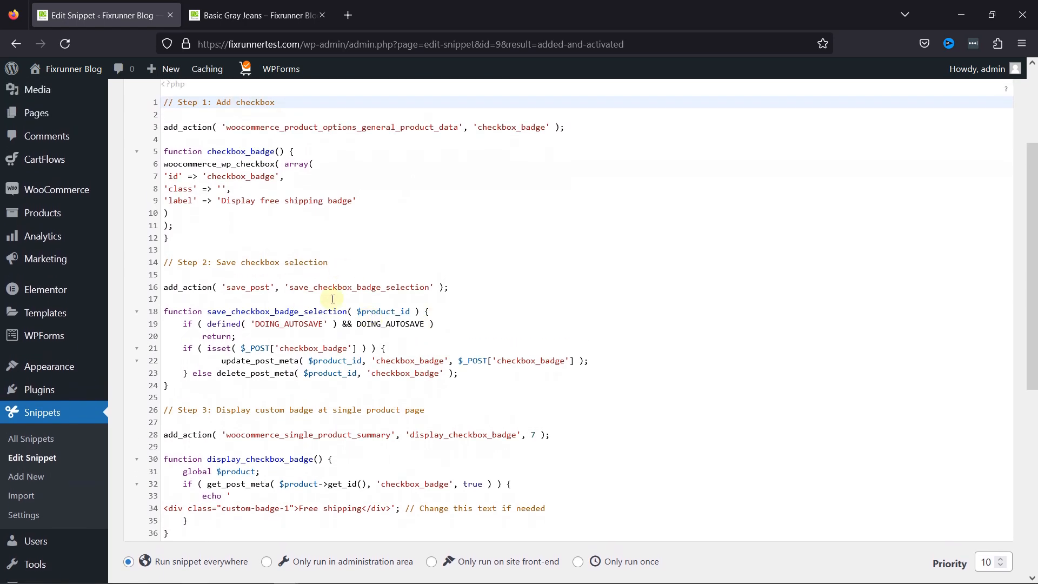
{"action": "mouse_move", "coordinate": [64, 214]}
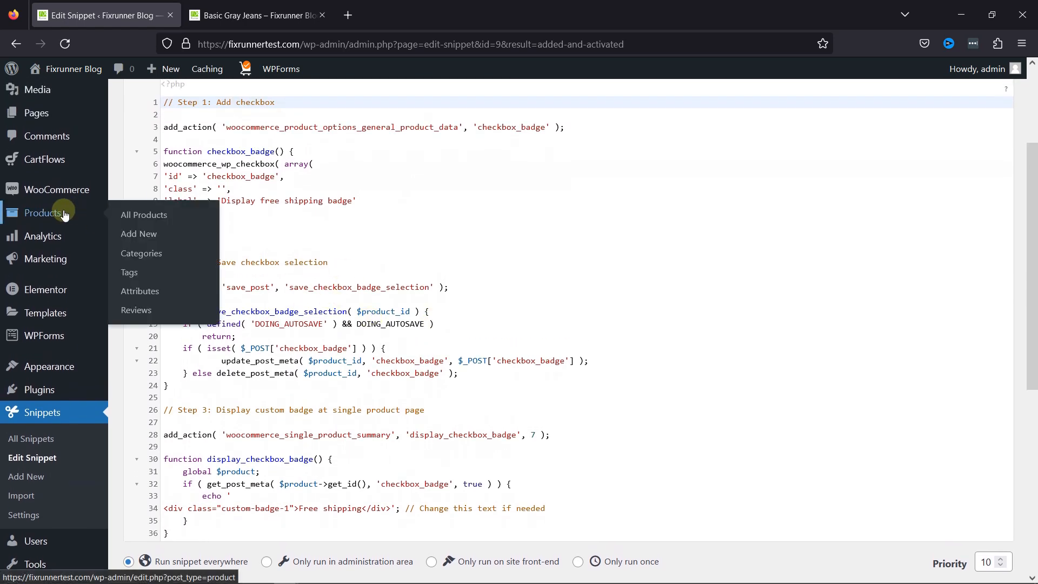
{"action": "right_click", "coordinate": [139, 215]}
{"action": "left_click", "coordinate": [151, 230]}
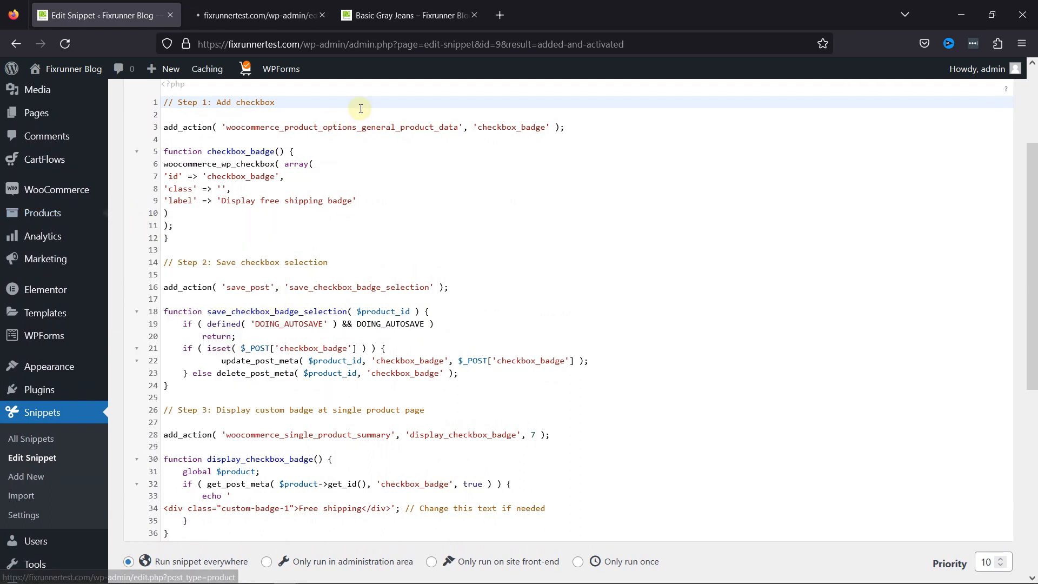
{"action": "left_click", "coordinate": [257, 26]}
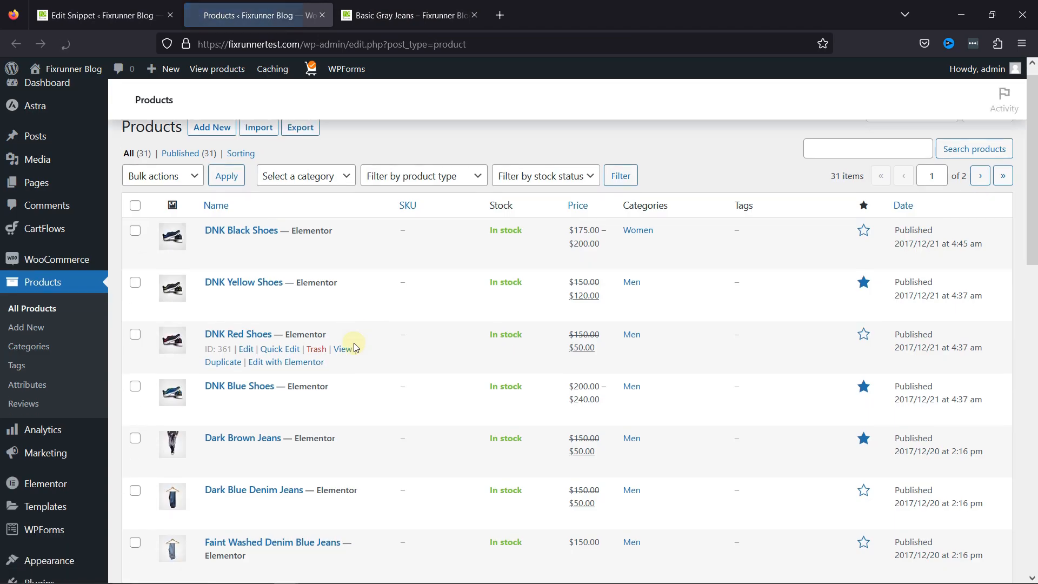
Turn on the Display free shipping badge option for the Basic Gray Jeans product and update the product
{"action": "scroll", "coordinate": [355, 344], "scroll_direction": "down", "scroll_amount": 6}
{"action": "scroll", "coordinate": [354, 344], "scroll_direction": "down", "scroll_amount": 2}
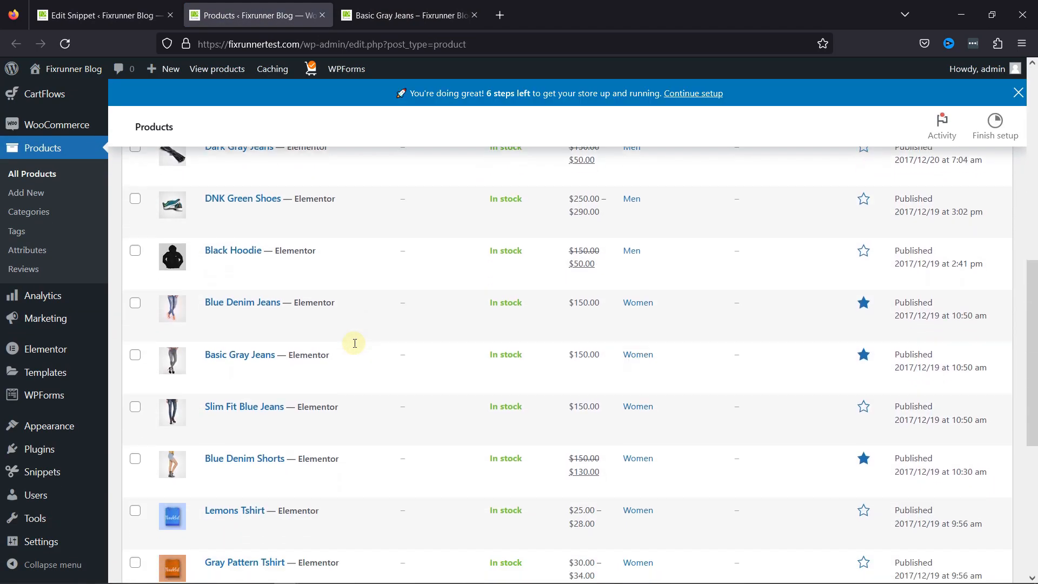
{"action": "left_click", "coordinate": [244, 367]}
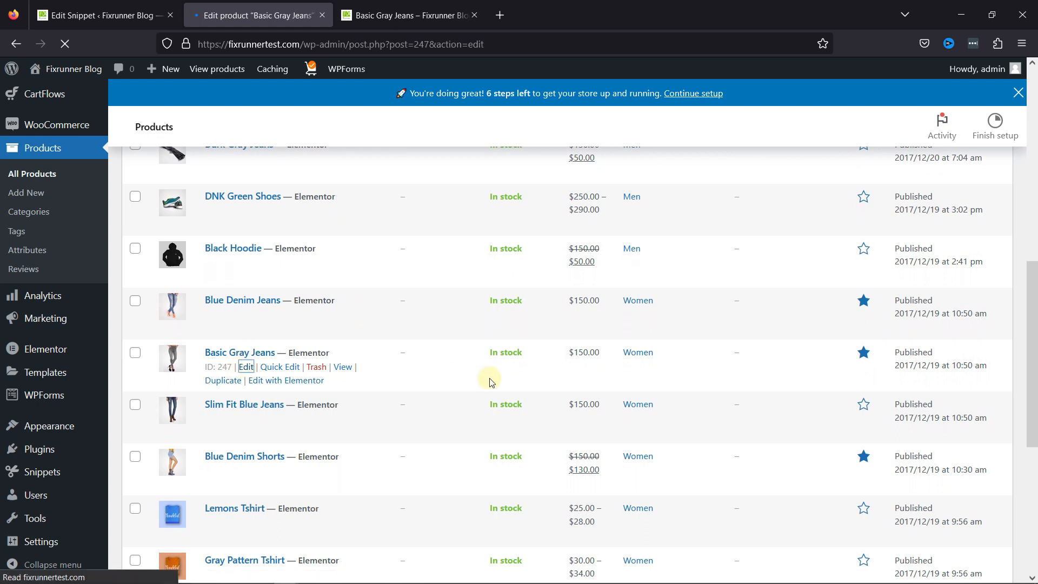
{"action": "scroll", "coordinate": [657, 351], "scroll_direction": "down", "scroll_amount": 5}
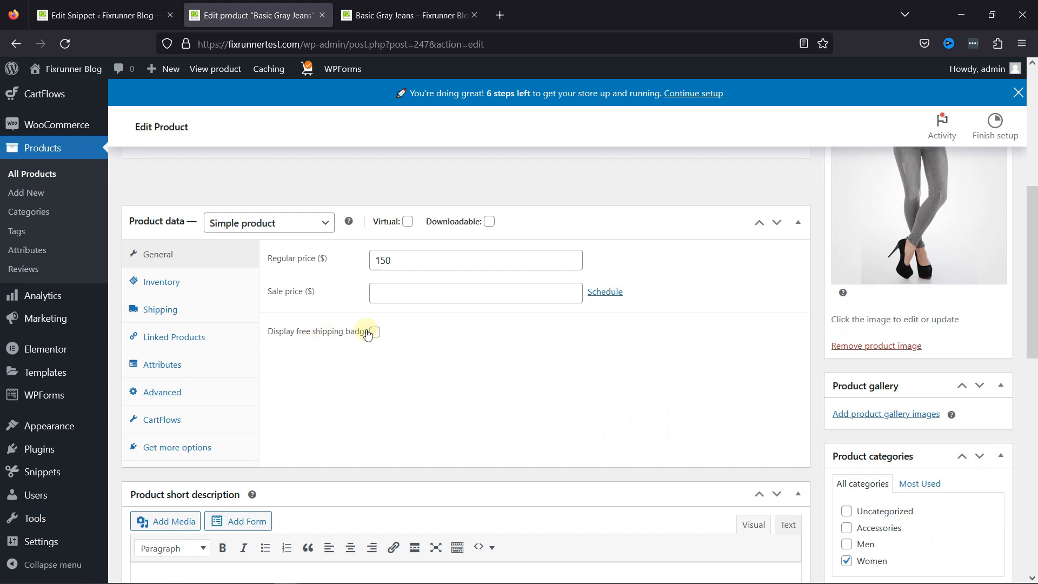
{"action": "left_click", "coordinate": [375, 332]}
{"action": "scroll", "coordinate": [838, 225], "scroll_direction": "up", "scroll_amount": 6}
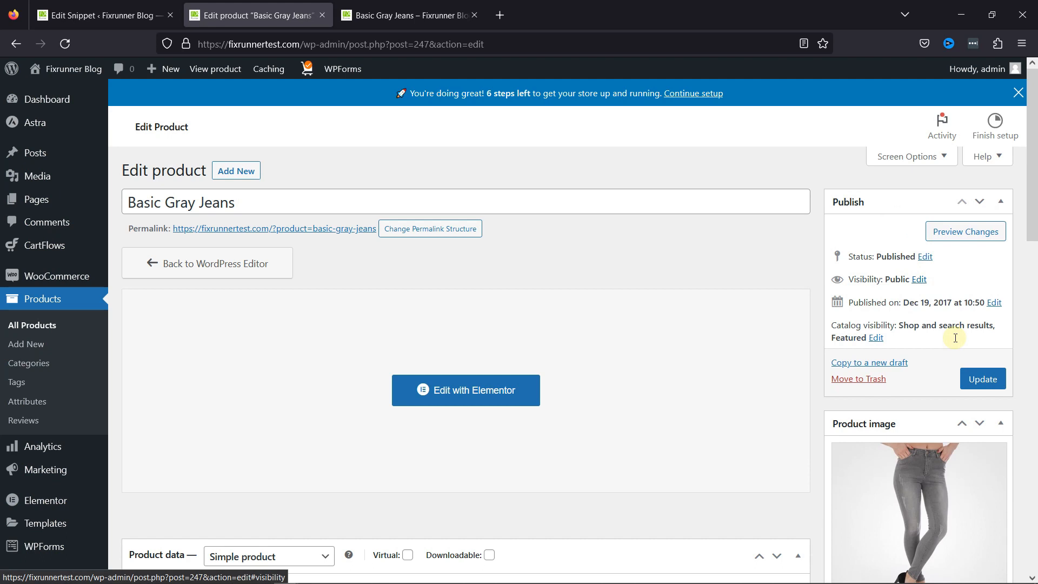
{"action": "left_click", "coordinate": [986, 382]}
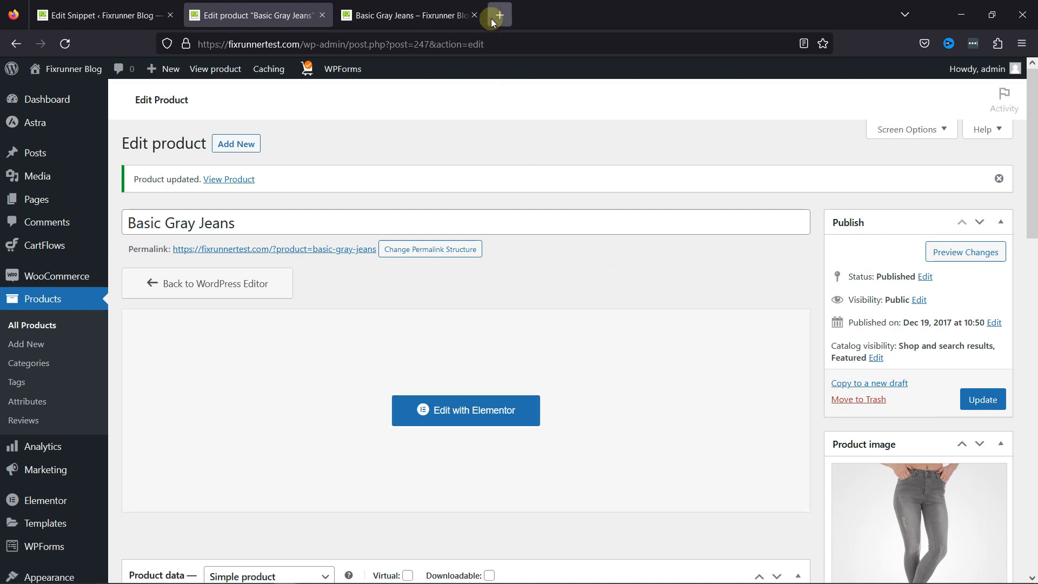
Reload the Basic Gray Jeans store page and check the badge text above the product title
{"action": "left_click", "coordinate": [456, 15]}
{"action": "left_click", "coordinate": [65, 43]}
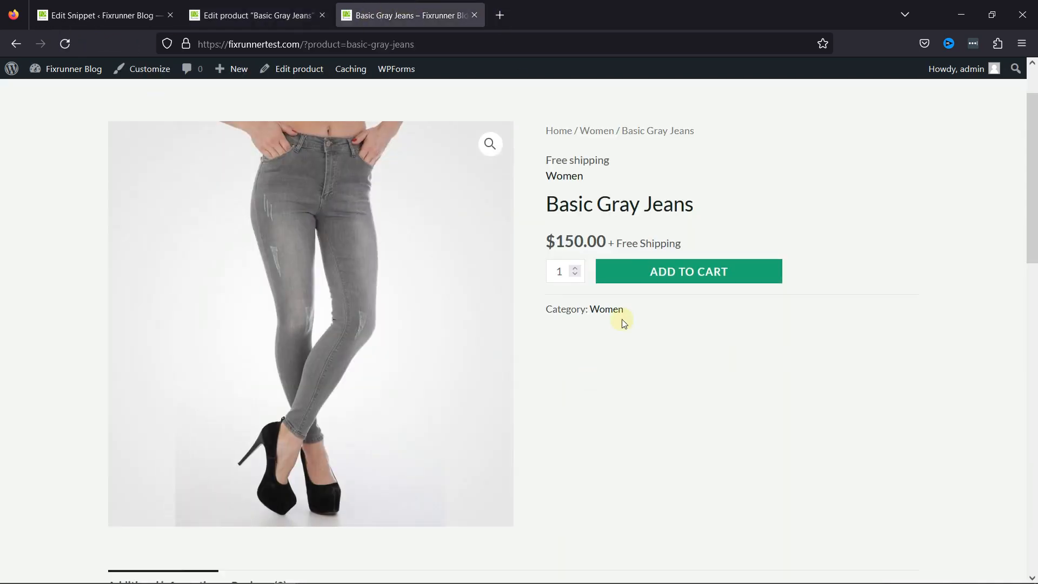
{"action": "left_click_drag", "start_coordinate": [546, 160], "coordinate": [611, 161]}
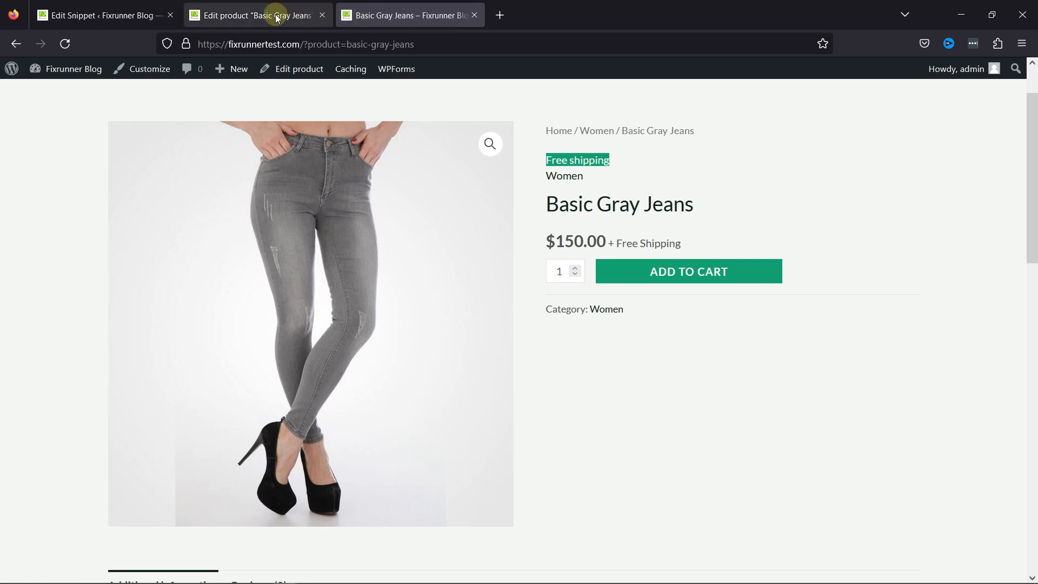
Replace the badge text in the custom badge snippet with Type here, save the changes, and reload the Basic Gray Jeans store page
{"action": "left_click", "coordinate": [142, 14]}
{"action": "scroll", "coordinate": [422, 373], "scroll_direction": "down", "scroll_amount": 2}
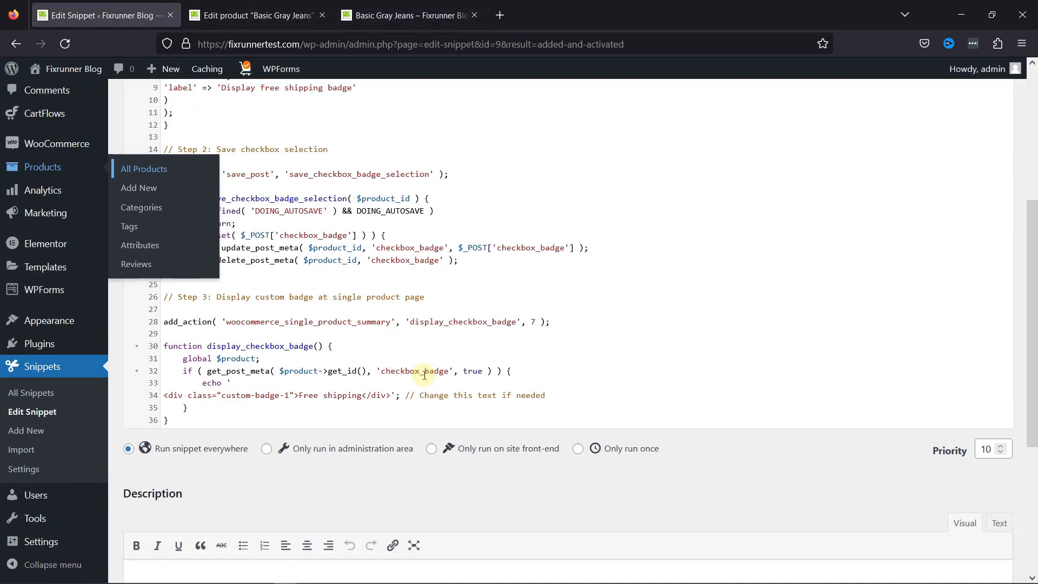
{"action": "double_click", "coordinate": [351, 393]}
{"action": "left_click_drag", "start_coordinate": [300, 394], "coordinate": [360, 398]}
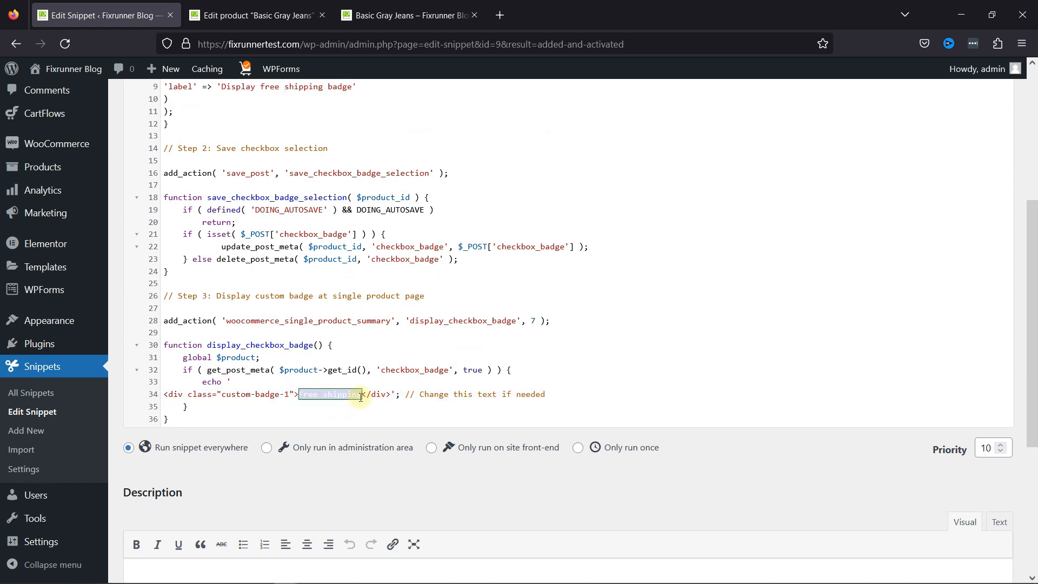
{"action": "type", "text": "Type here"}
{"action": "scroll", "coordinate": [360, 398], "scroll_direction": "down", "scroll_amount": 5}
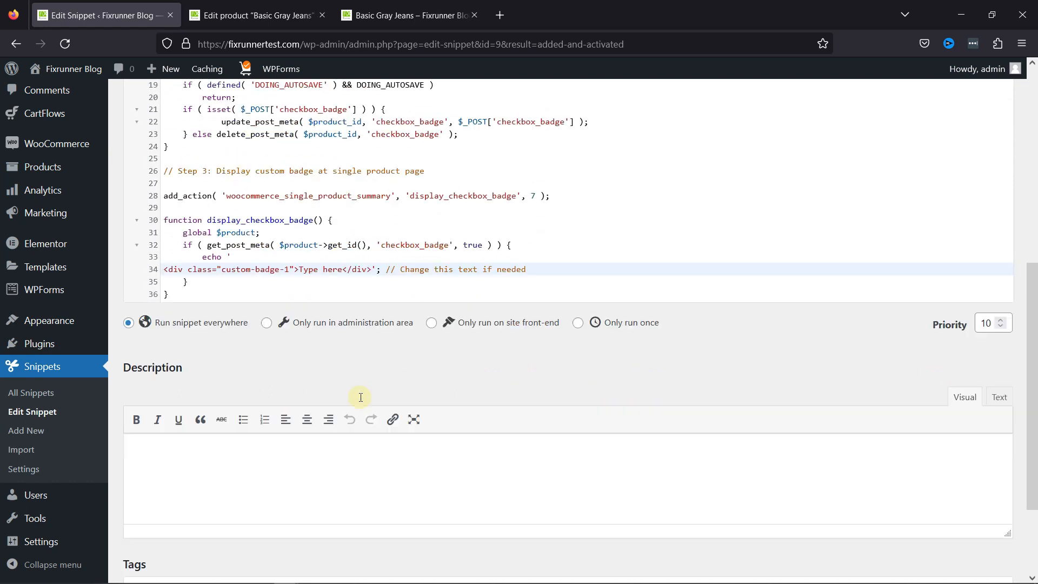
{"action": "left_click", "coordinate": [157, 512]}
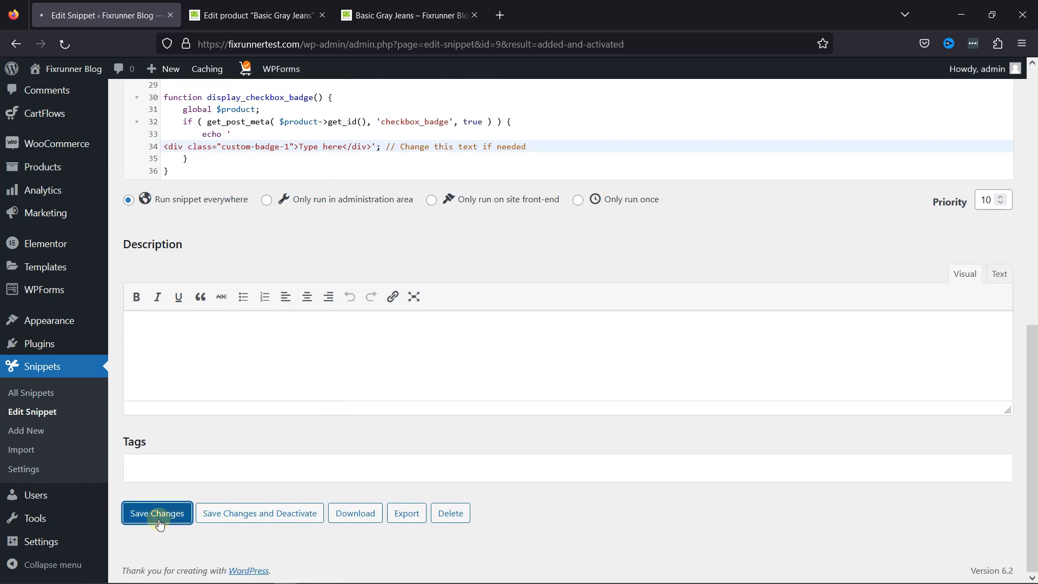
{"action": "left_click", "coordinate": [429, 17]}
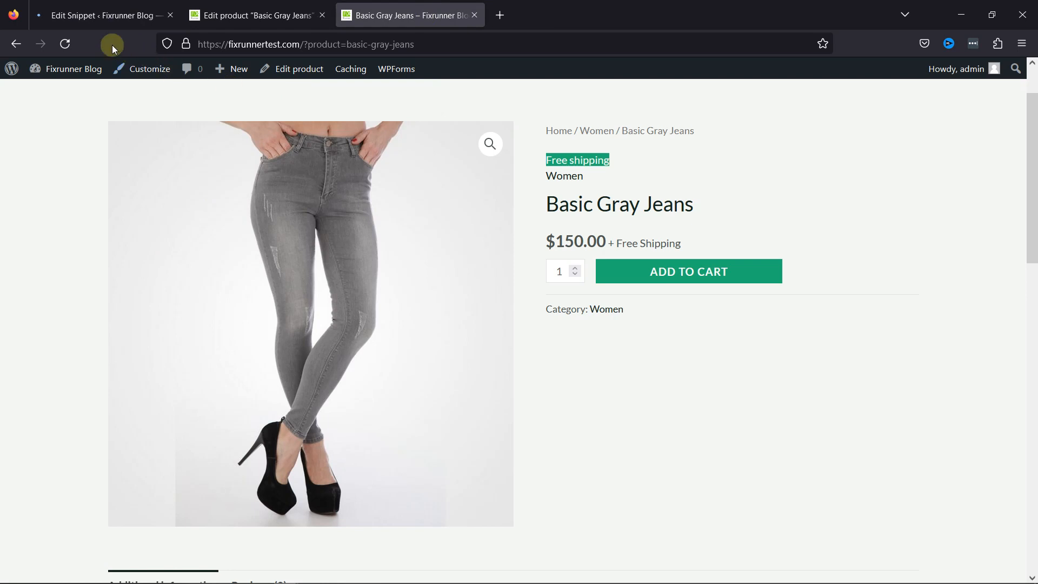
{"action": "left_click", "coordinate": [66, 43]}
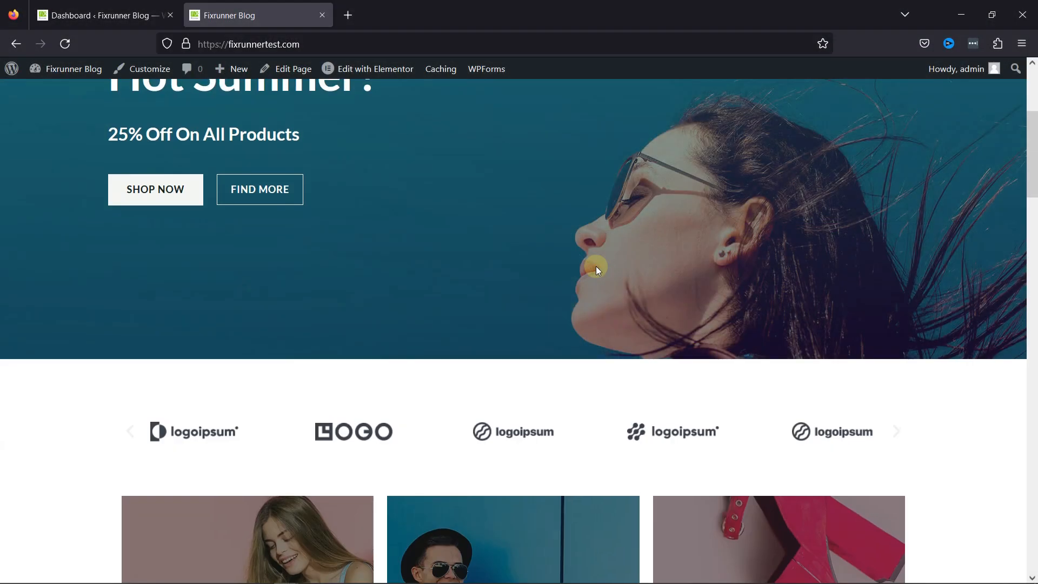
Look over the Featured Products on the store's home page and return to the admin dashboard
{"action": "scroll", "coordinate": [595, 266], "scroll_direction": "down", "scroll_amount": 10}
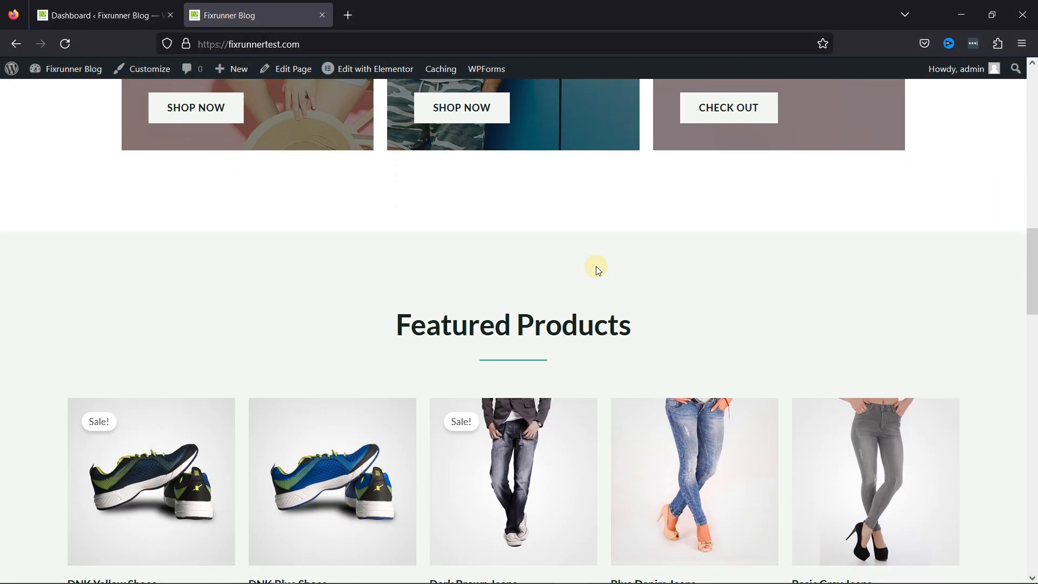
{"action": "scroll", "coordinate": [597, 269], "scroll_direction": "down", "scroll_amount": 5}
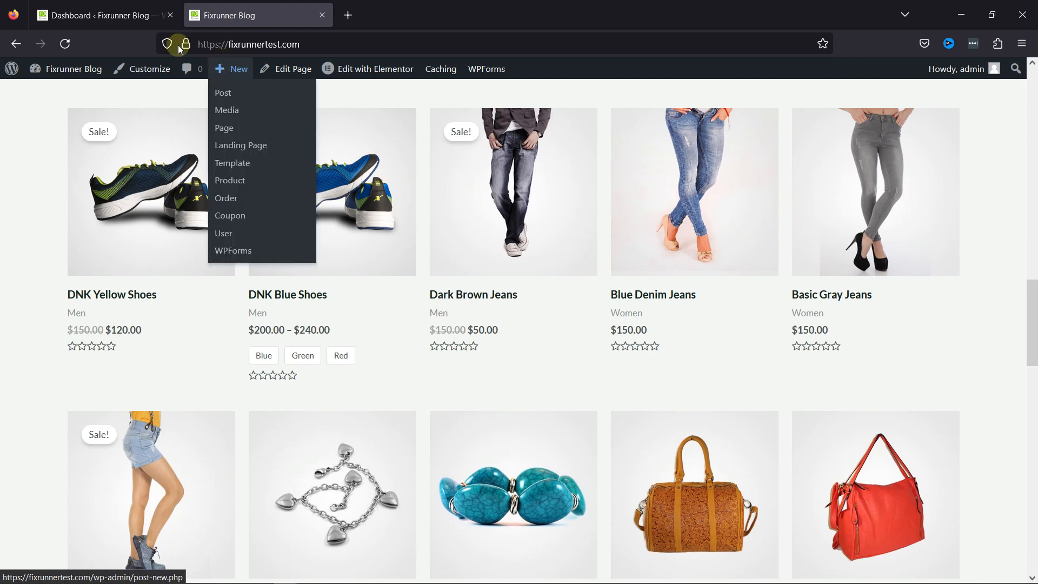
{"action": "left_click", "coordinate": [108, 15]}
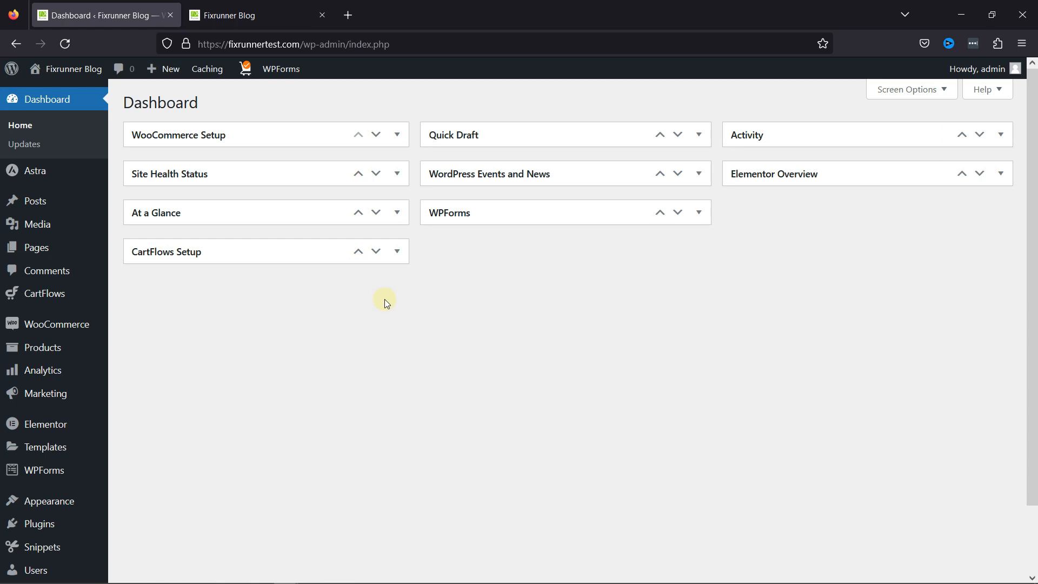
Create a new snippet titled Stock Status with the PHP code that adds stock status to archive pages
{"action": "mouse_move", "coordinate": [65, 547]}
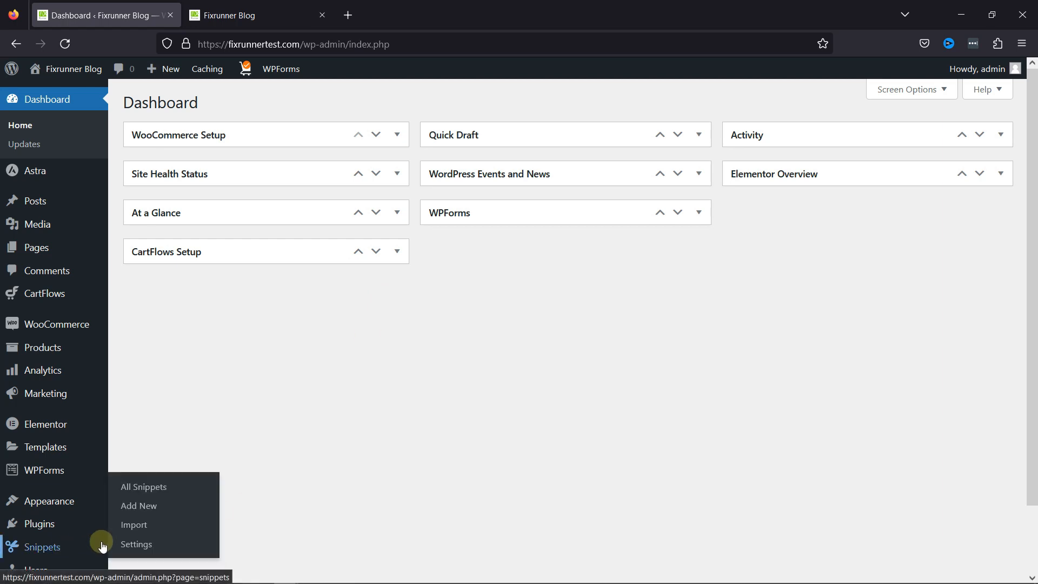
{"action": "left_click", "coordinate": [150, 509]}
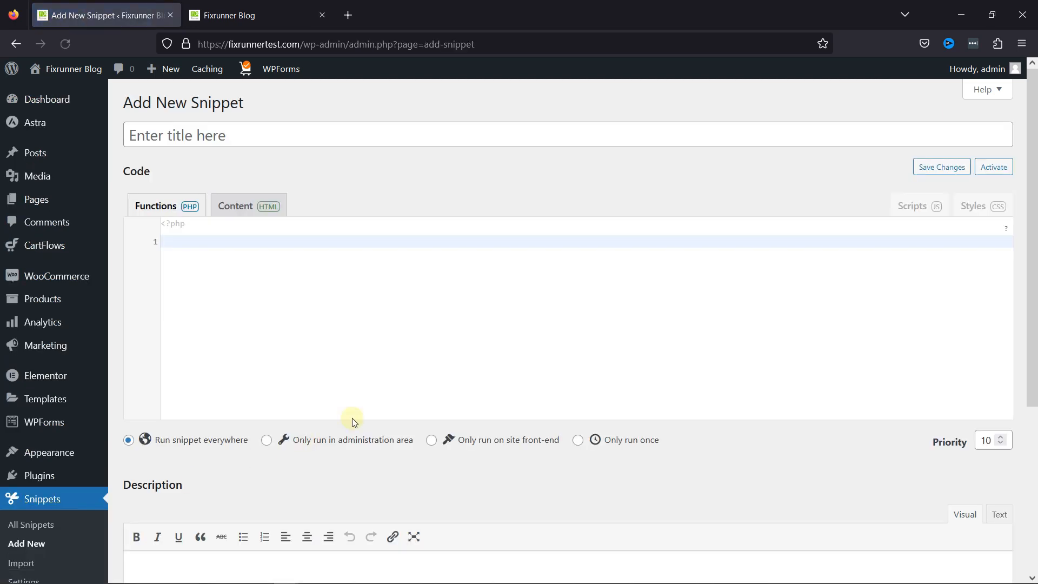
{"action": "left_click", "coordinate": [358, 135]}
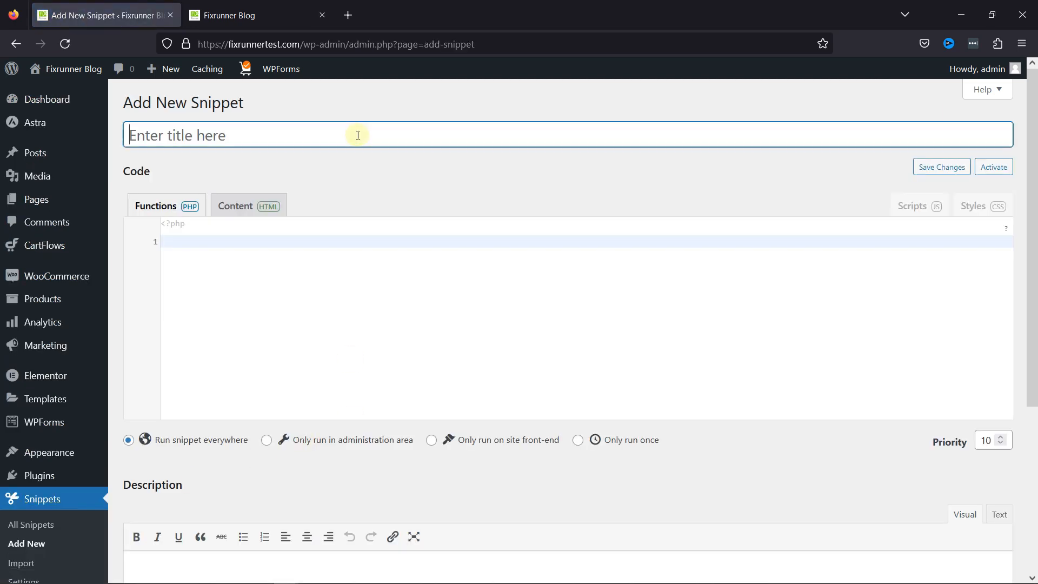
{"action": "type", "text": "Stock"}
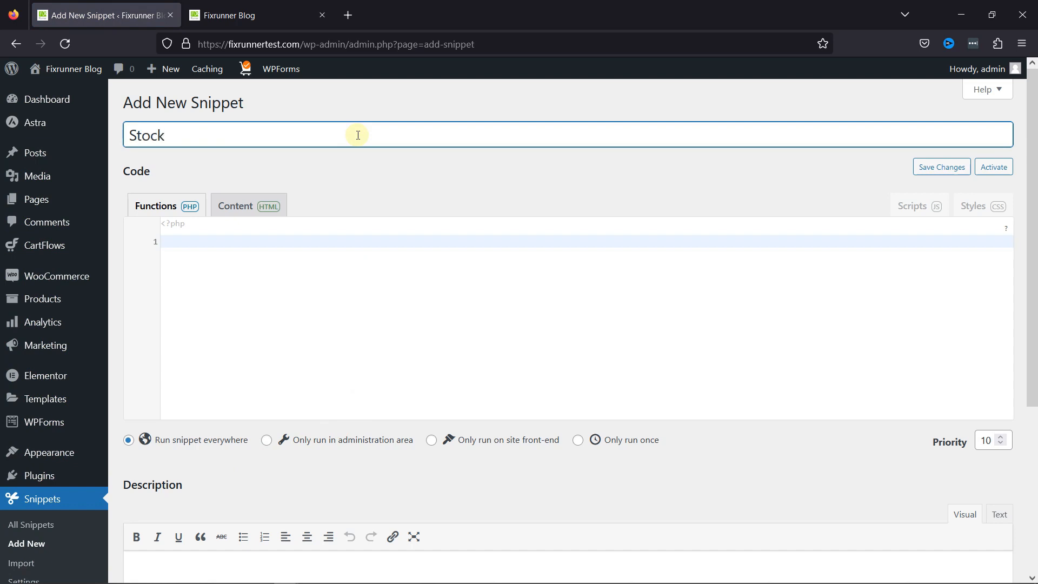
{"action": "type", "text": " Status"}
{"action": "left_click", "coordinate": [344, 237]}
{"action": "key", "text": "ctrl+v"}
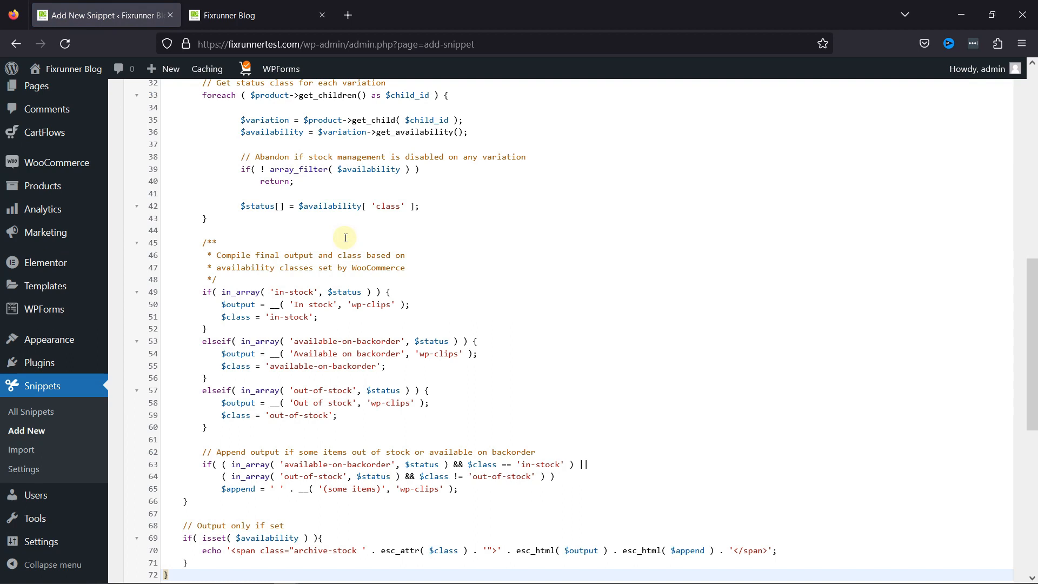
Set the Stock Status snippet to run only on the site front-end, and save and activate it
{"action": "scroll", "coordinate": [345, 238], "scroll_direction": "up", "scroll_amount": 10}
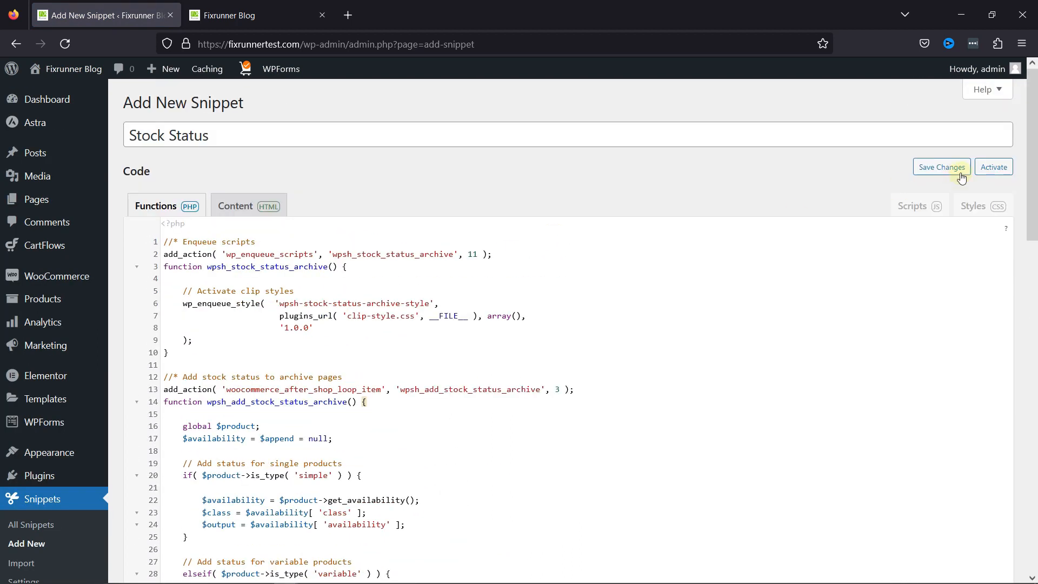
{"action": "scroll", "coordinate": [527, 371], "scroll_direction": "down", "scroll_amount": 15}
{"action": "scroll", "coordinate": [526, 366], "scroll_direction": "up", "scroll_amount": 1}
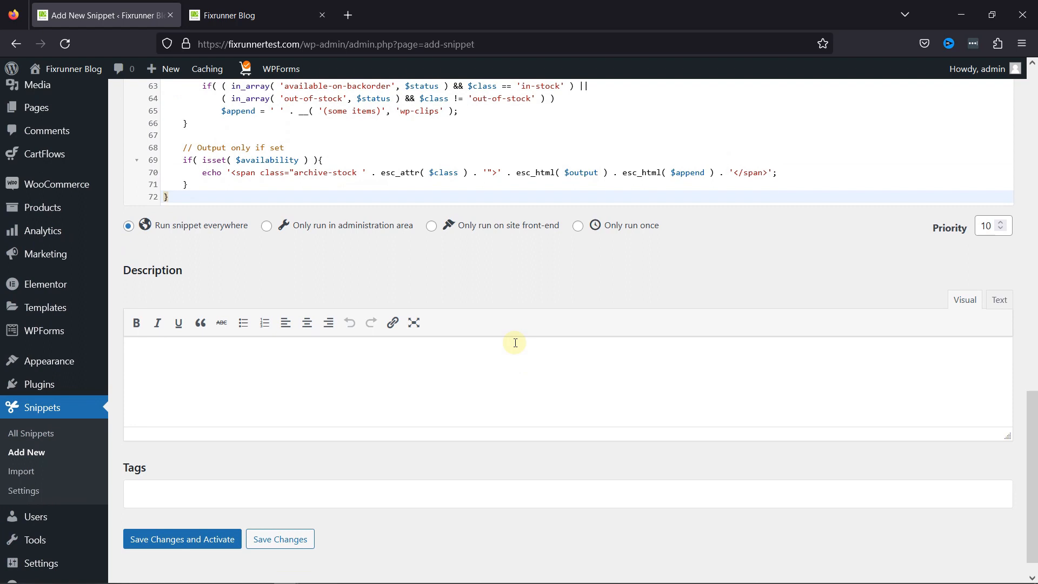
{"action": "left_click", "coordinate": [431, 226]}
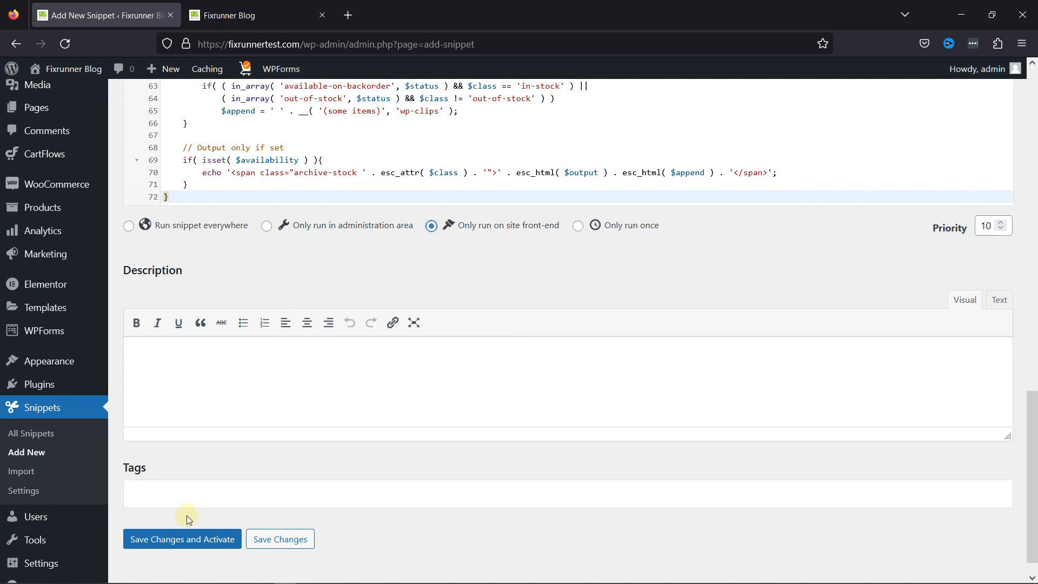
{"action": "left_click", "coordinate": [182, 539]}
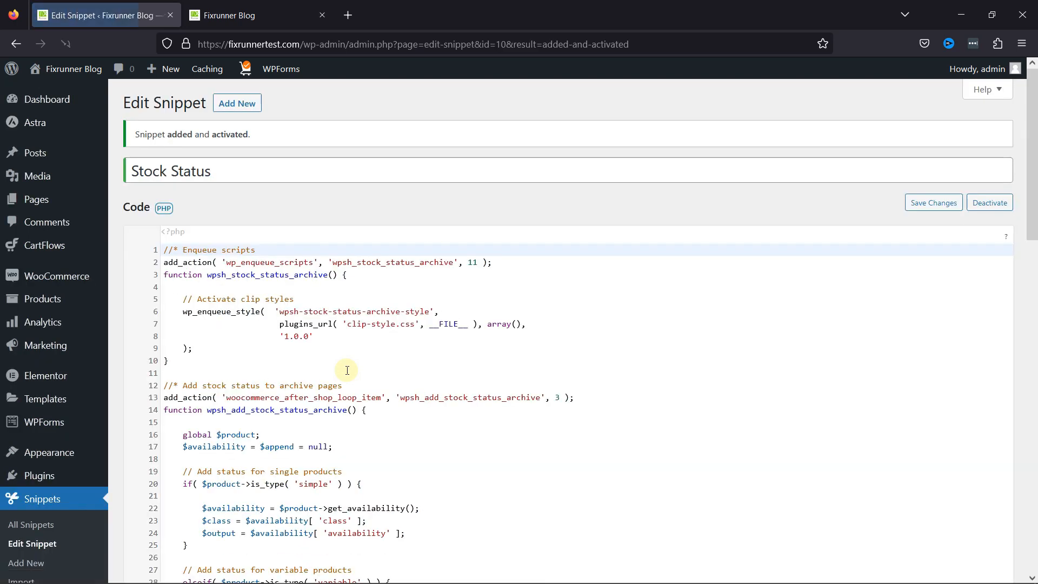
Reload the store's home page and check the featured products for stock status labels
{"action": "left_click", "coordinate": [254, 15]}
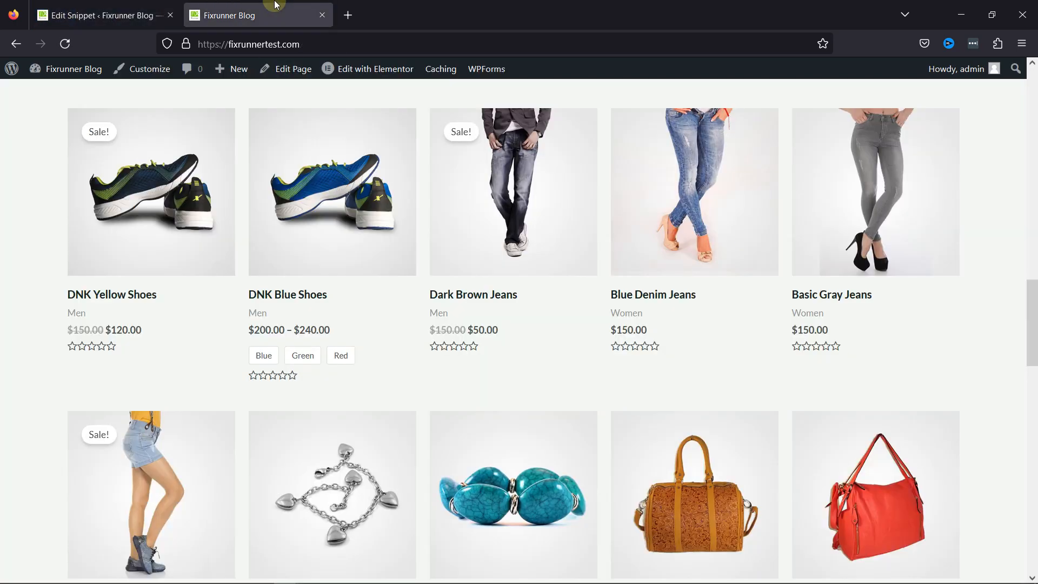
{"action": "left_click", "coordinate": [65, 47]}
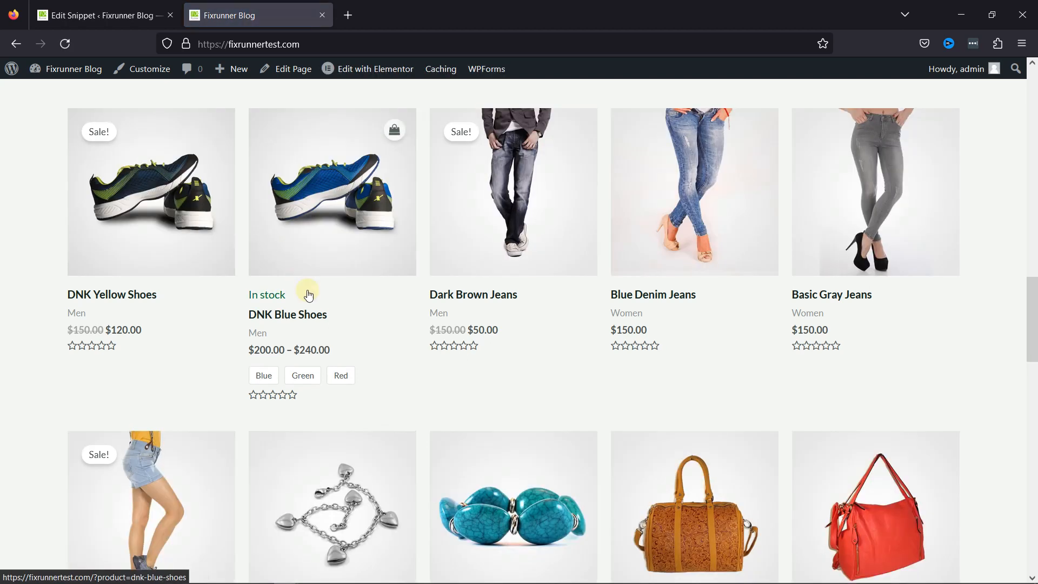
{"action": "scroll", "coordinate": [321, 360], "scroll_direction": "down", "scroll_amount": 5}
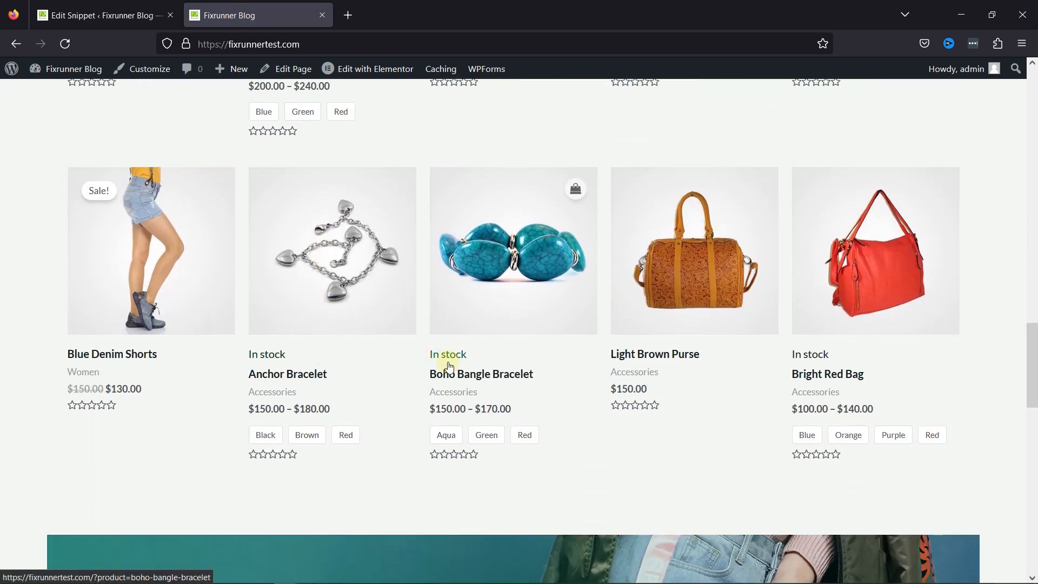
{"action": "scroll", "coordinate": [342, 361], "scroll_direction": "up", "scroll_amount": 1}
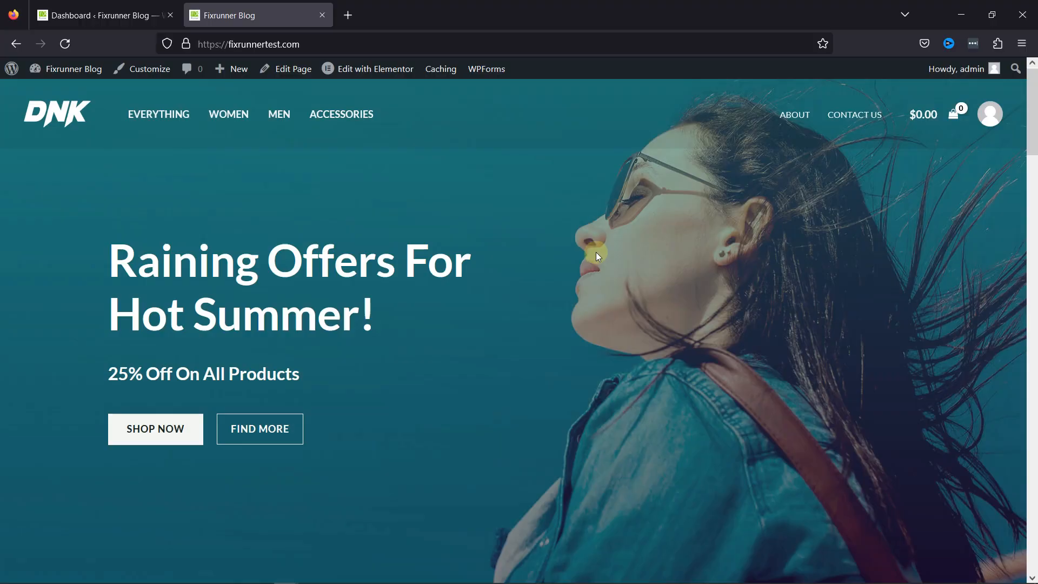
View the out-of-stock DNK Blue Shoes product page from the home page's featured products, and return to the admin dashboard
{"action": "scroll", "coordinate": [596, 252], "scroll_direction": "down", "scroll_amount": 15}
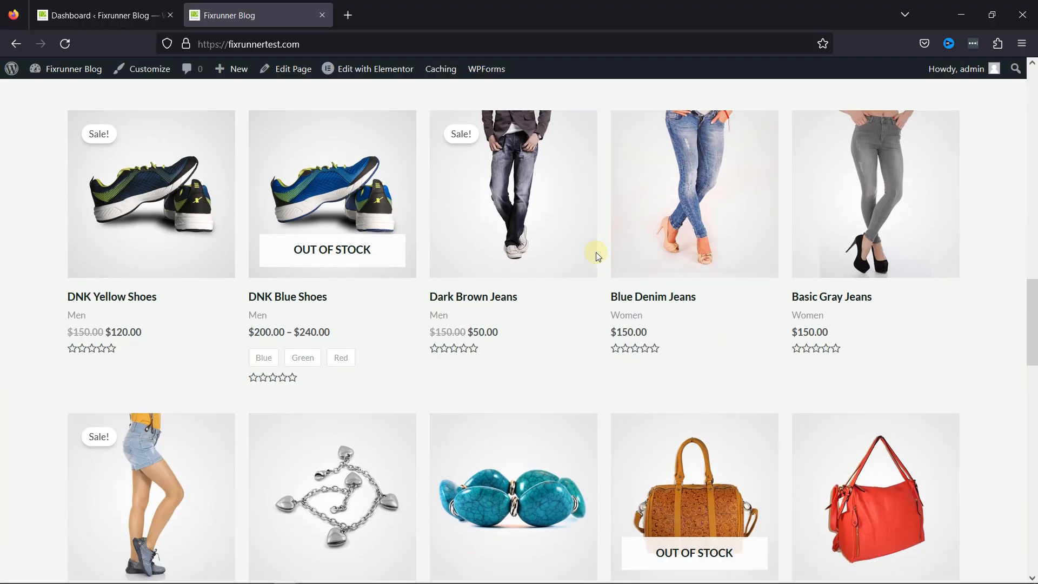
{"action": "left_click", "coordinate": [339, 218]}
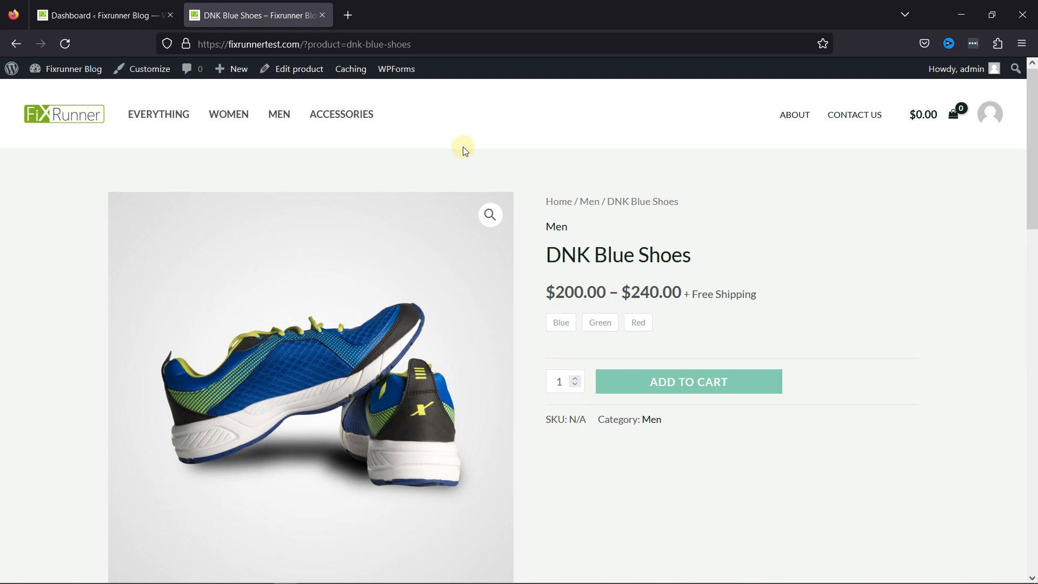
{"action": "left_click", "coordinate": [86, 11]}
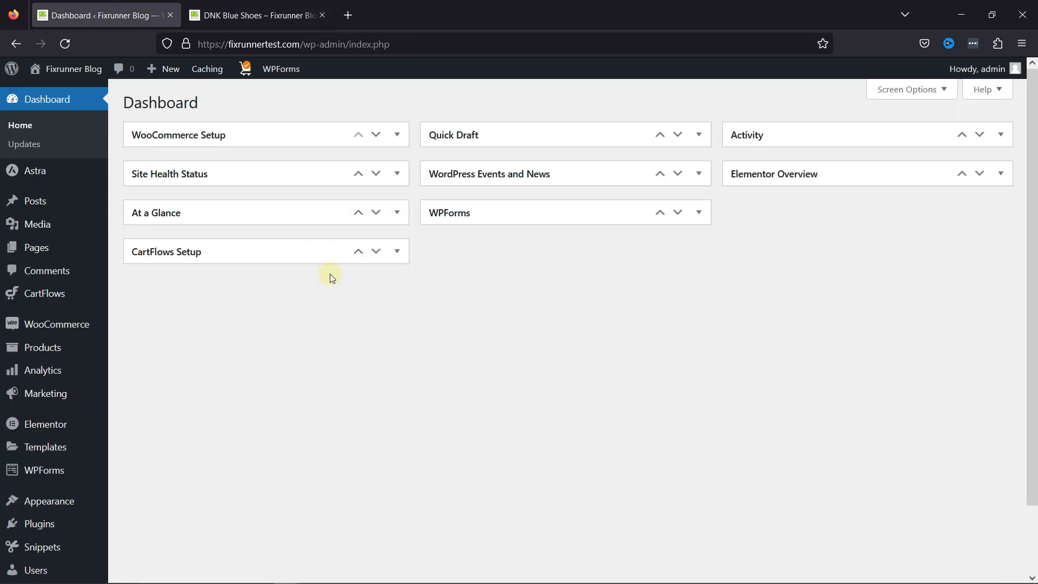
Create a new snippet titled "contact form instead of add to cart" with the PHP code that shows a contact form for out-of-stock products
{"action": "mouse_move", "coordinate": [87, 540]}
{"action": "left_click", "coordinate": [152, 506]}
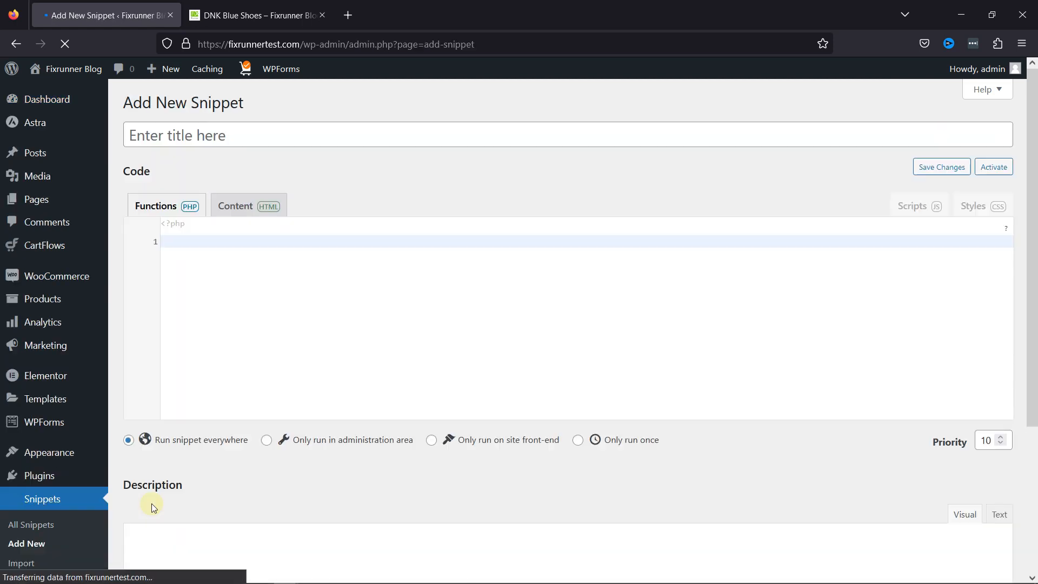
{"action": "left_click", "coordinate": [293, 138]}
{"action": "type", "text": "c"}
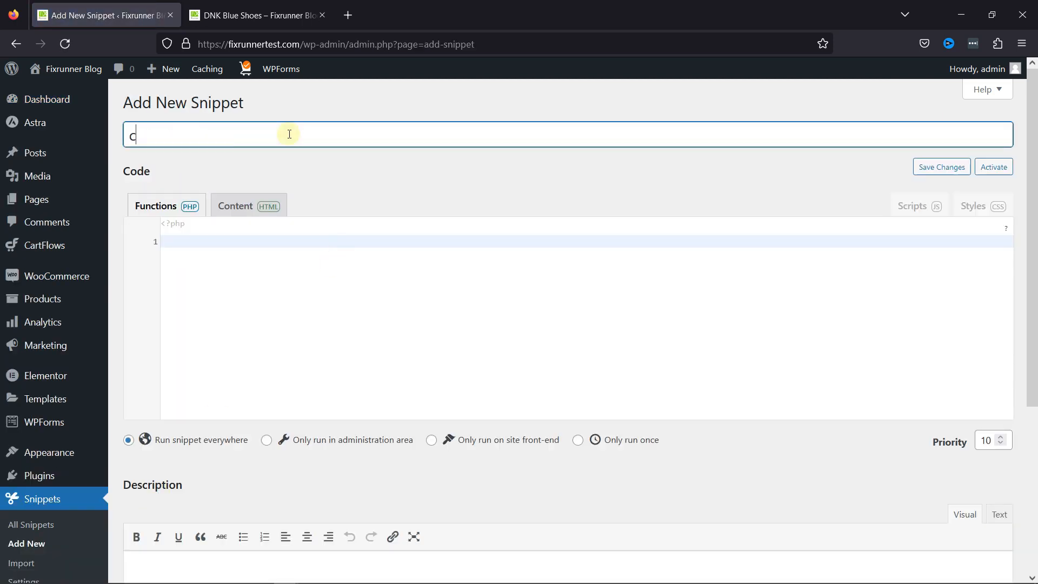
{"action": "type", "text": "ontact form instead"}
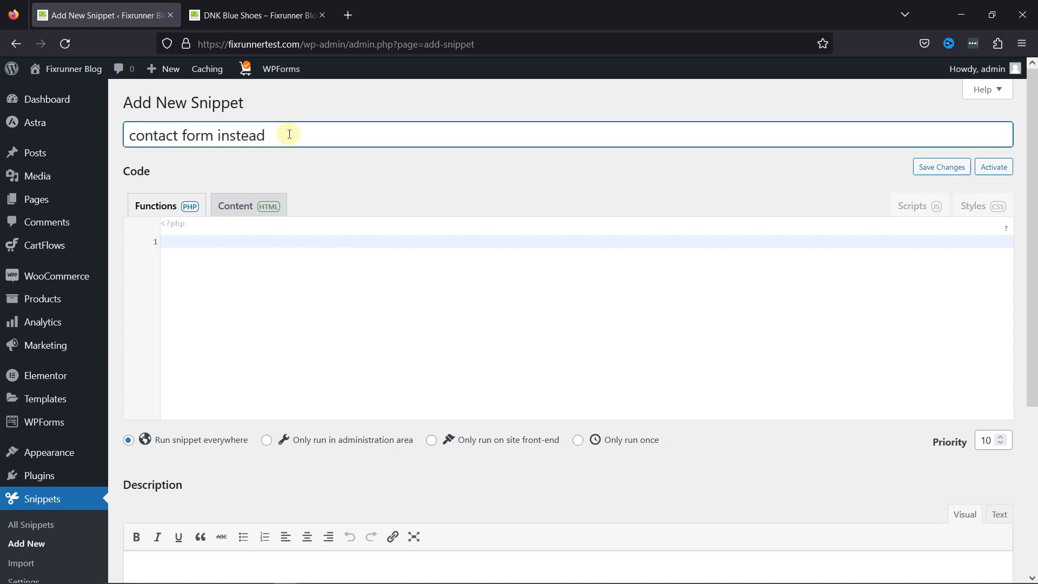
{"action": "type", "text": " of add to cart"}
{"action": "left_click", "coordinate": [399, 238]}
{"action": "type", "text": "/* Show contact form instead of \"Out Of Stock\" message */  add_action('woocommerce_single_product_summary', 'out_of_stock_show_form', 20); function out_of_stock_show_form() {     global $product;     if(!$product->is_in_stock( )) {         echo  '<div class=\"your-form\">';         echo  'Unfortunately this product is out of stock.<br>Contact us for more information';         echo  do_shortcode('[your-shortcode]'); // Replace with your own contact form shortcode         echo  '</div>';     } }"}
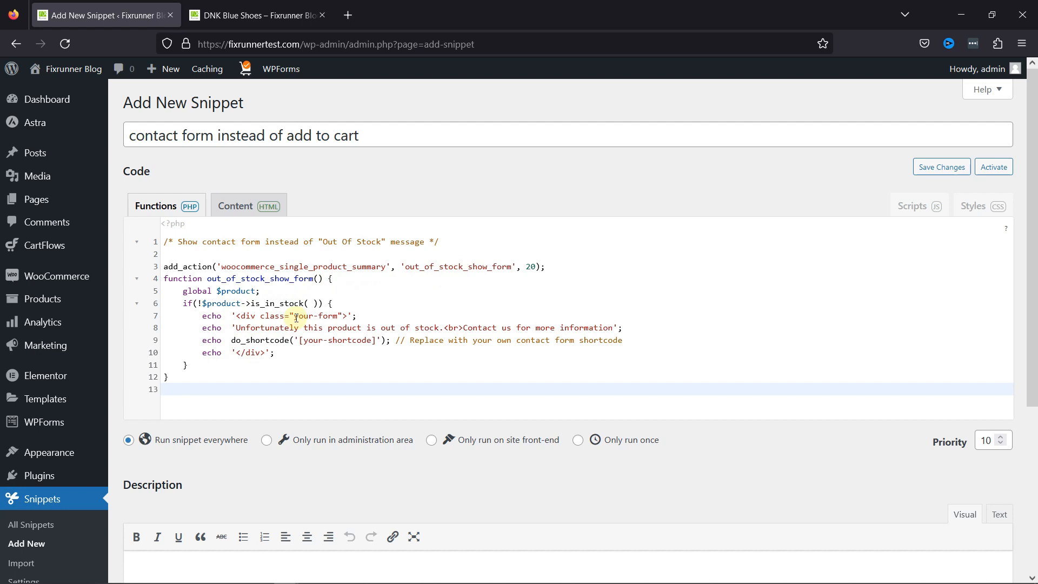
Switch to the Notepad notes, copy the [wpforms id="116"] shortcode, and return to the snippet editor
{"action": "left_click_drag", "start_coordinate": [294, 318], "coordinate": [339, 318]}
{"action": "key", "text": "alt+Tab"}
{"action": "left_click_drag", "start_coordinate": [143, 158], "coordinate": [28, 156]}
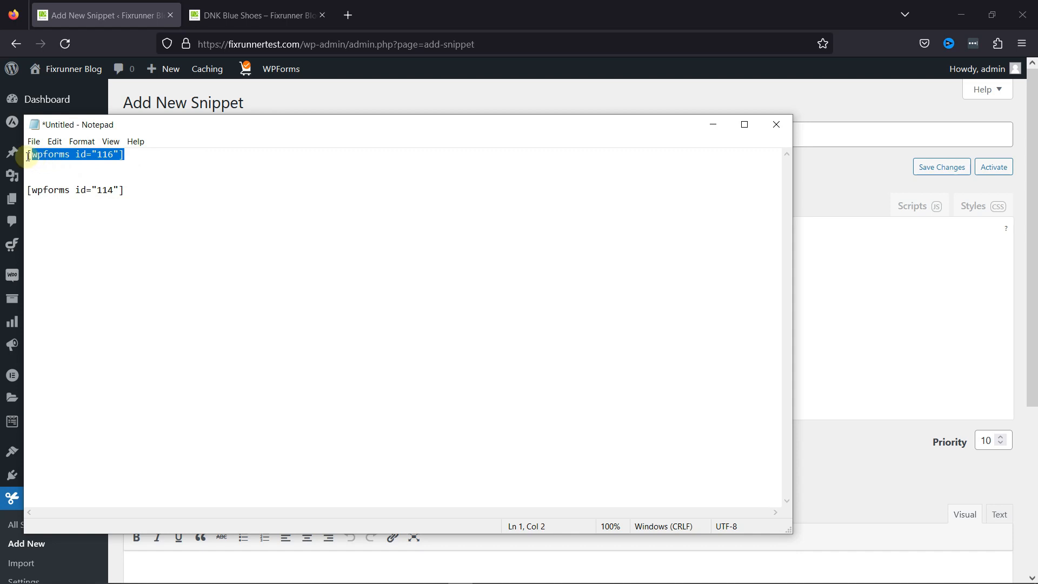
{"action": "left_click_drag", "start_coordinate": [28, 156], "coordinate": [25, 155]}
{"action": "key", "text": "ctrl+c"}
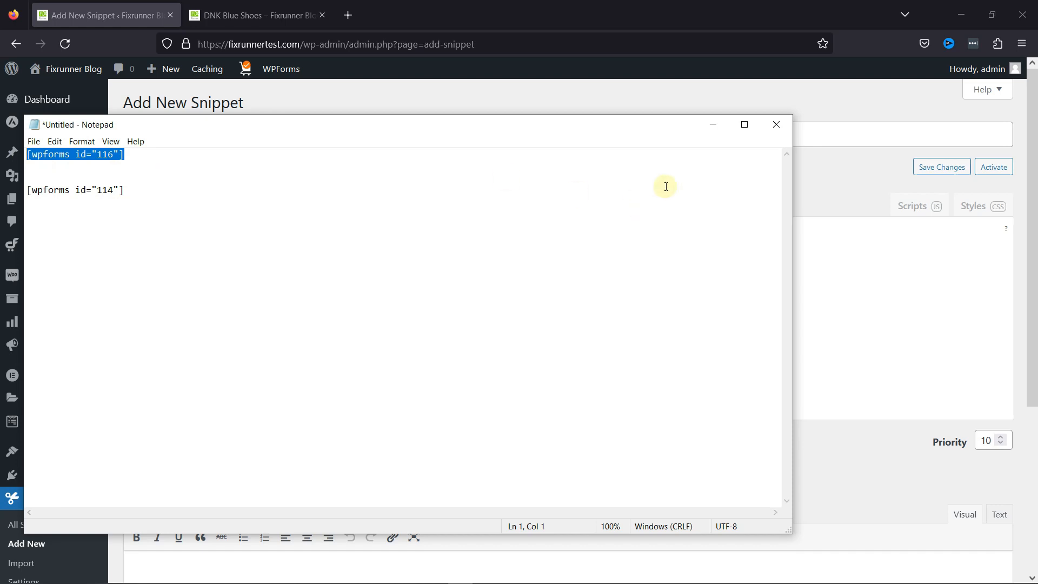
{"action": "left_click", "coordinate": [714, 127]}
Replace the [your-shortcode] placeholder in the do_shortcode line with [wpforms id="116"], and save and activate the snippet
{"action": "left_click_drag", "start_coordinate": [299, 340], "coordinate": [378, 340]}
{"action": "left_click", "coordinate": [377, 341]}
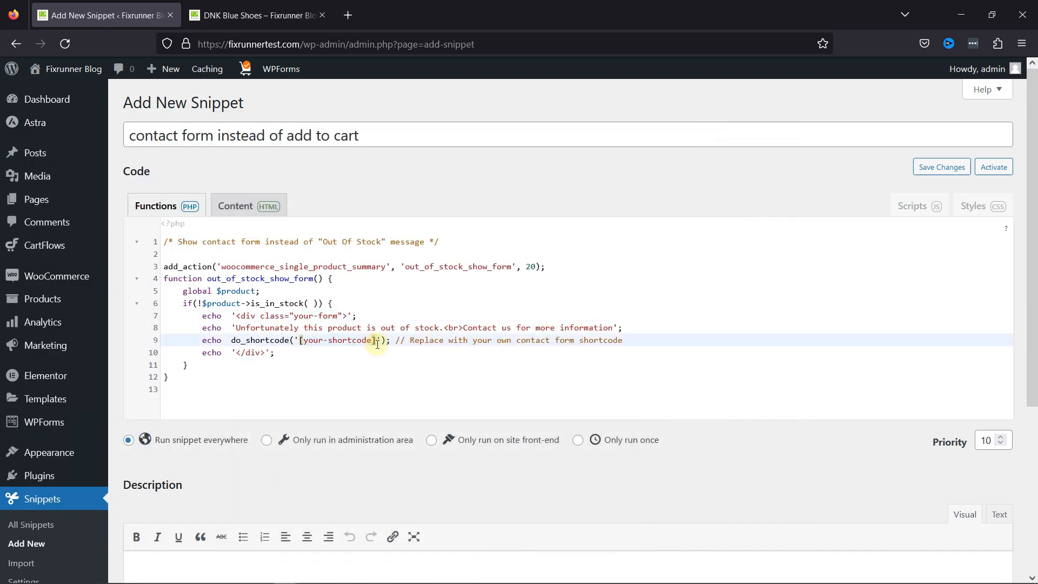
{"action": "key", "text": "ctrl+v"}
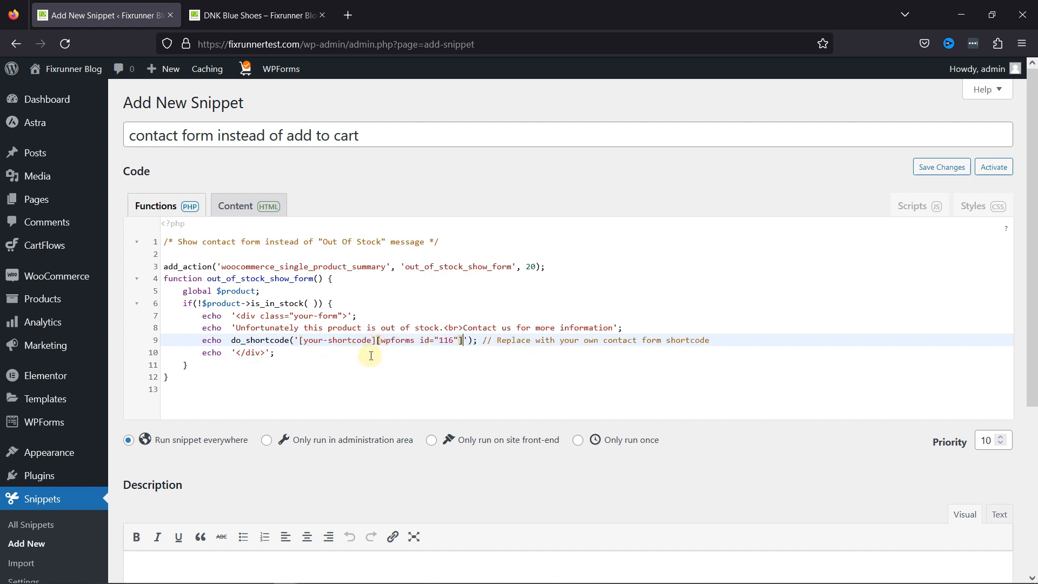
{"action": "left_click", "coordinate": [378, 343]}
{"action": "key", "text": "BackSpace"}
{"action": "key", "text": "BackSpace"}
{"action": "key", "text": "BackSpace"}
{"action": "key", "text": "BackSpace"}
{"action": "key", "text": "BackSpace"}
{"action": "key", "text": "BackSpace"}
{"action": "key", "text": "BackSpace"}
{"action": "key", "text": "BackSpace"}
{"action": "key", "text": "BackSpace"}
{"action": "key", "text": "BackSpace"}
{"action": "key", "text": "BackSpace"}
{"action": "key", "text": "BackSpace"}
{"action": "key", "text": "BackSpace"}
{"action": "key", "text": "BackSpace"}
{"action": "key", "text": "BackSpace"}
{"action": "key", "text": "BackSpace"}
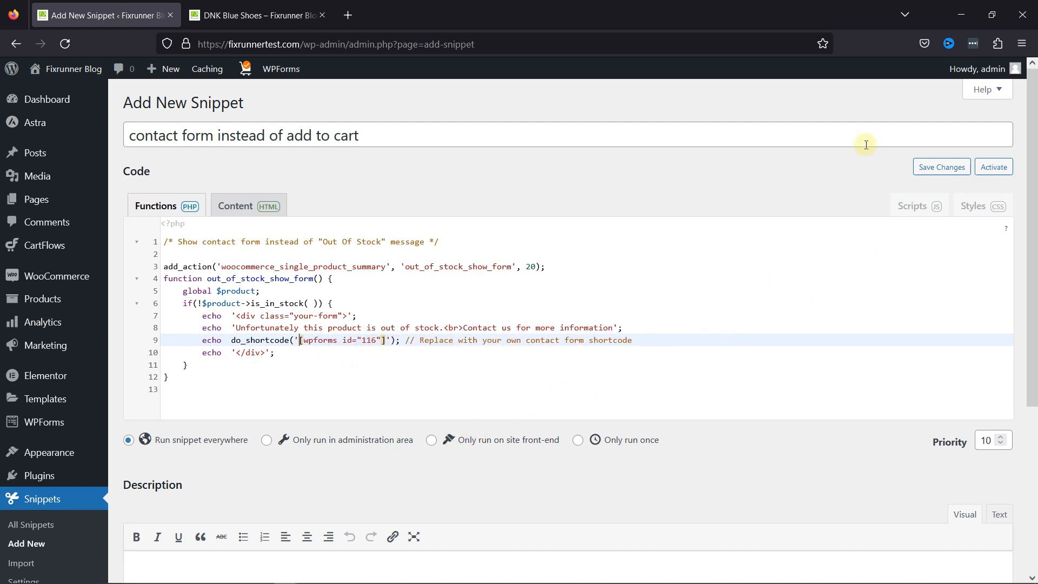
{"action": "left_click", "coordinate": [950, 174]}
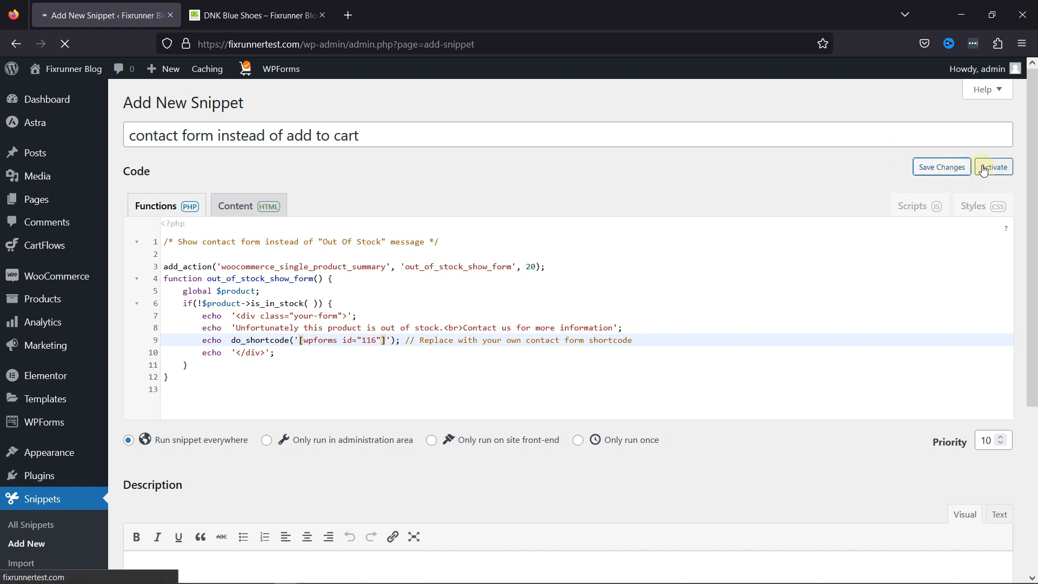
{"action": "left_click", "coordinate": [994, 203]}
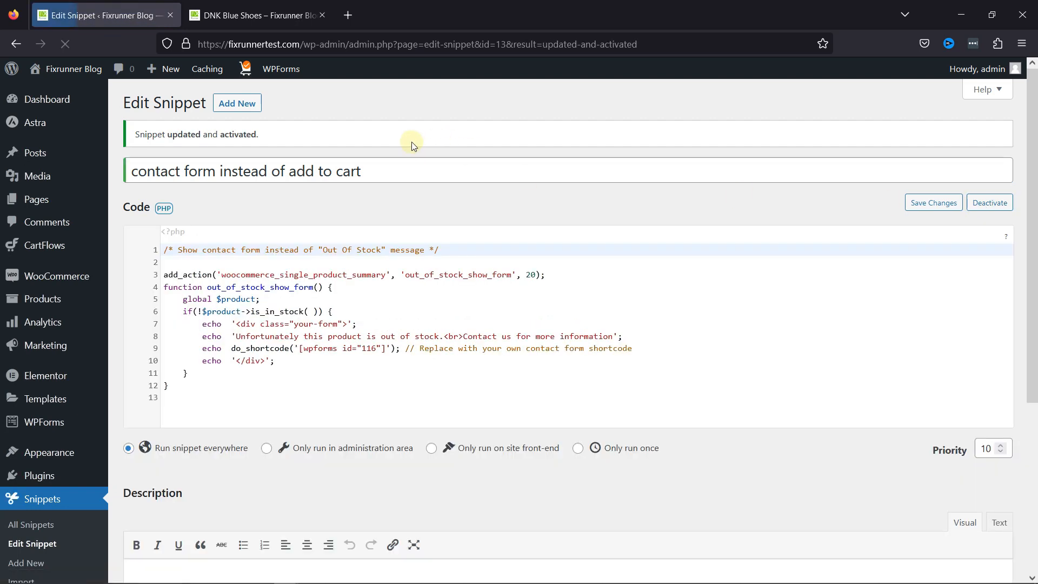
Reload the DNK Blue Shoes product page and check it for the out-of-stock message and contact form
{"action": "left_click", "coordinate": [254, 15]}
{"action": "left_click", "coordinate": [68, 44]}
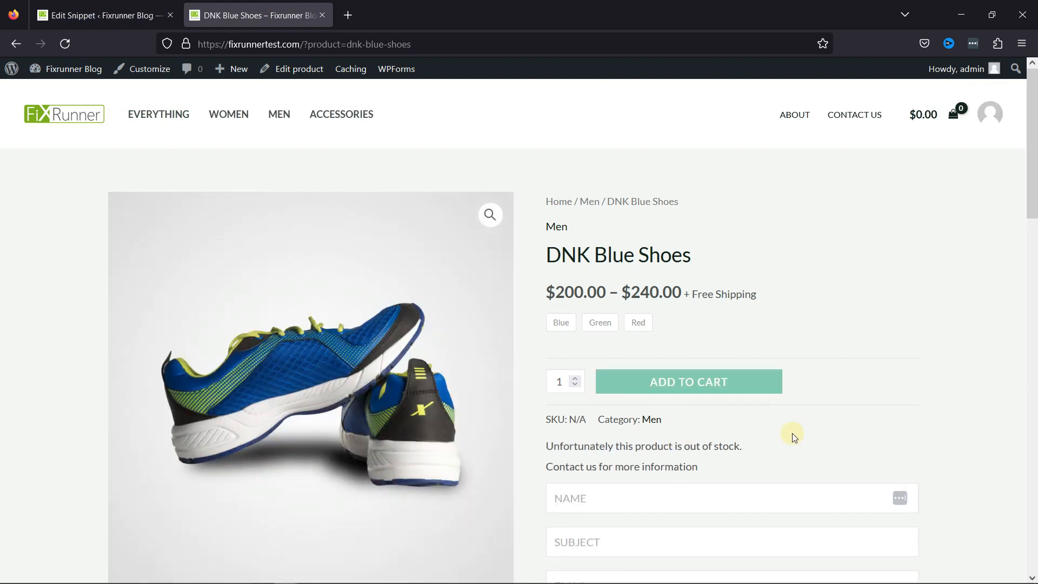
{"action": "scroll", "coordinate": [771, 420], "scroll_direction": "down", "scroll_amount": 2}
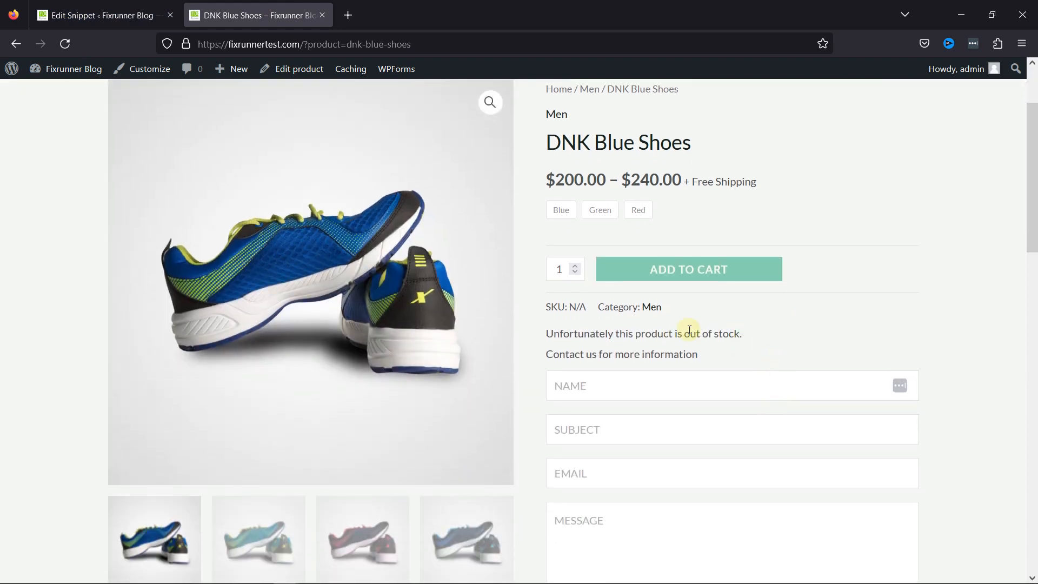
{"action": "scroll", "coordinate": [725, 436], "scroll_direction": "down", "scroll_amount": 8}
{"action": "scroll", "coordinate": [724, 436], "scroll_direction": "up", "scroll_amount": 9}
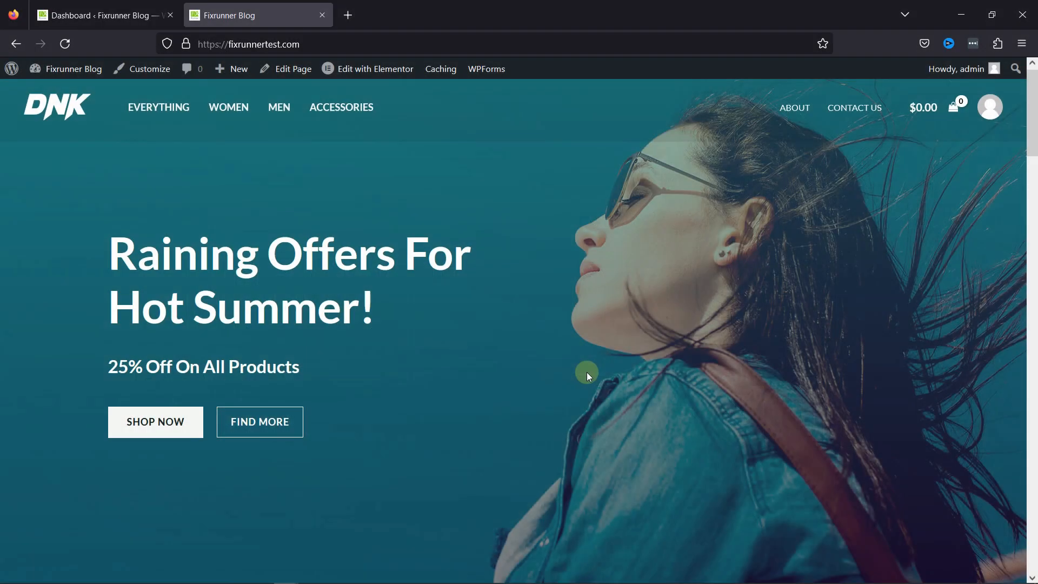
Check the prices of the out-of-stock items among the featured products on the store's home page
{"action": "scroll", "coordinate": [588, 373], "scroll_direction": "down", "scroll_amount": 3}
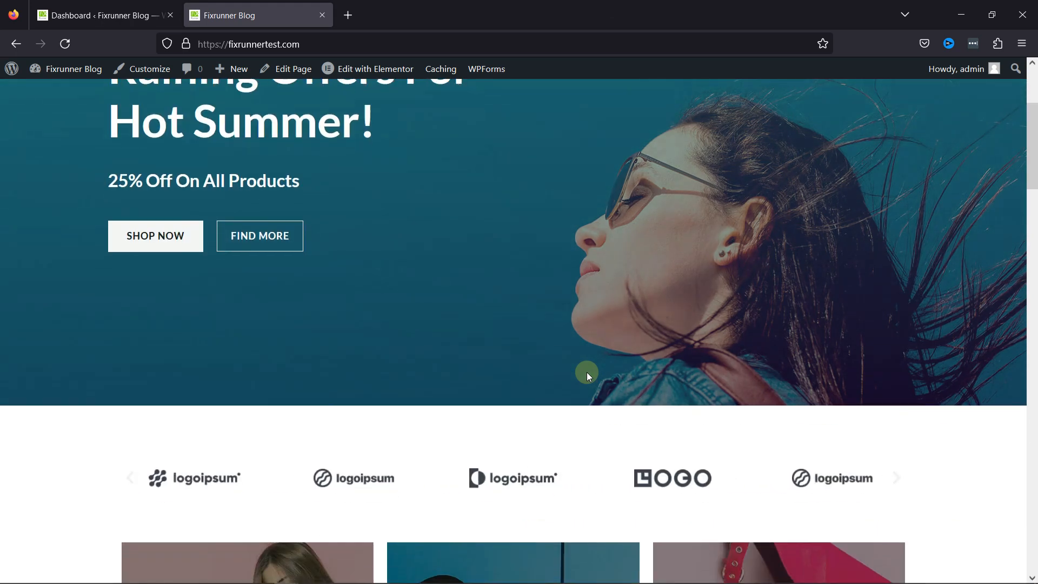
{"action": "scroll", "coordinate": [588, 374], "scroll_direction": "down", "scroll_amount": 10}
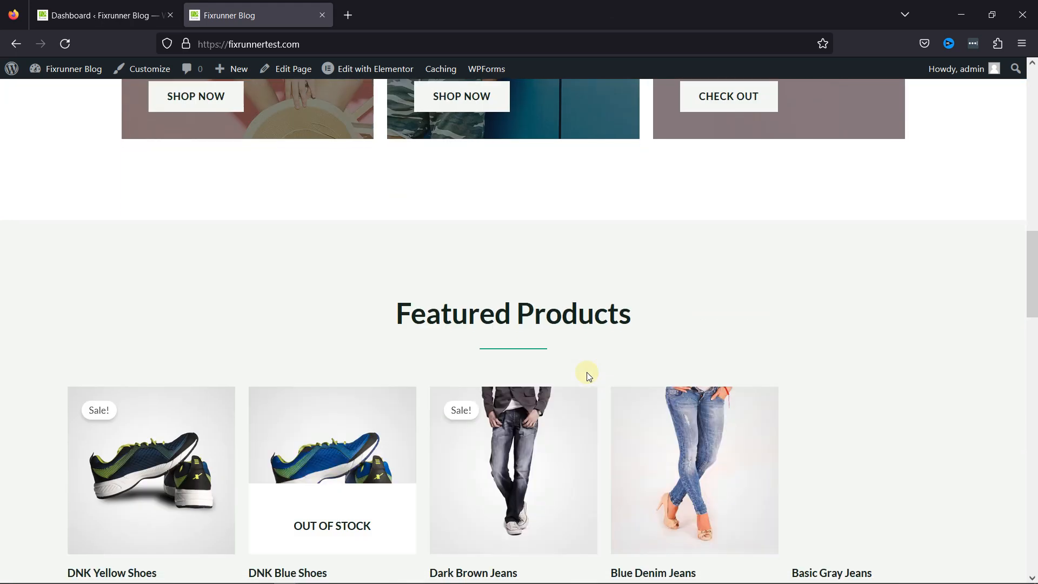
{"action": "scroll", "coordinate": [587, 373], "scroll_direction": "down", "scroll_amount": 5}
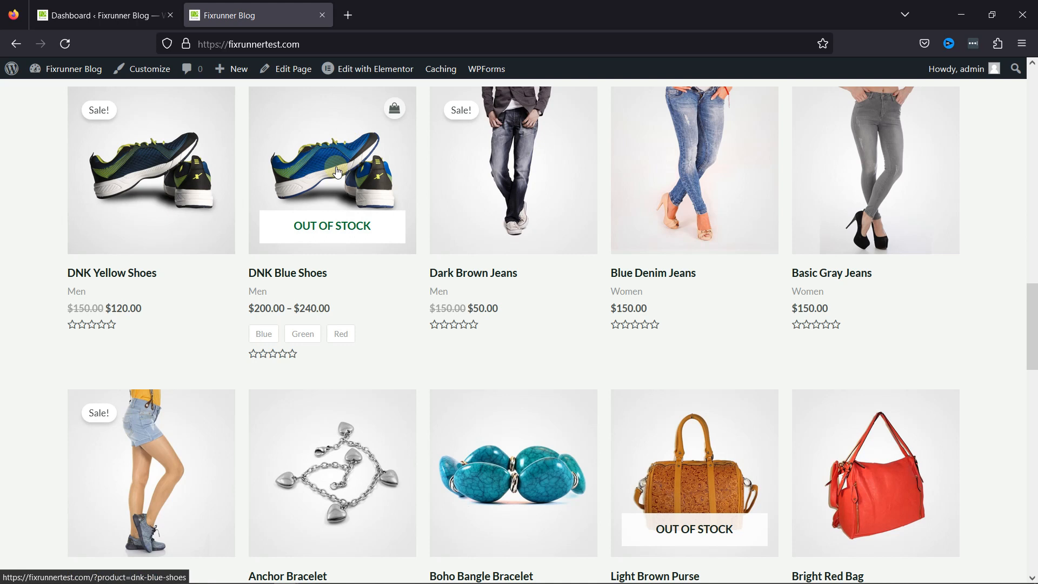
Create a new snippet titled "hide price if product out of stock" with the PHP code that hooks wpsh_hide_price into woocommerce_get_price_html
{"action": "left_click", "coordinate": [115, 11]}
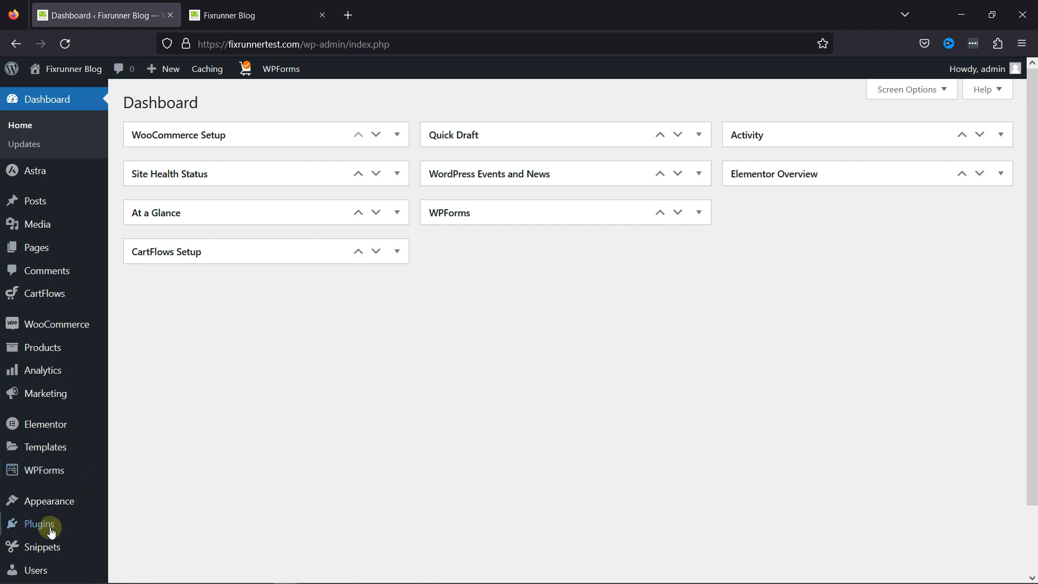
{"action": "mouse_move", "coordinate": [19, 546]}
{"action": "left_click", "coordinate": [142, 508]}
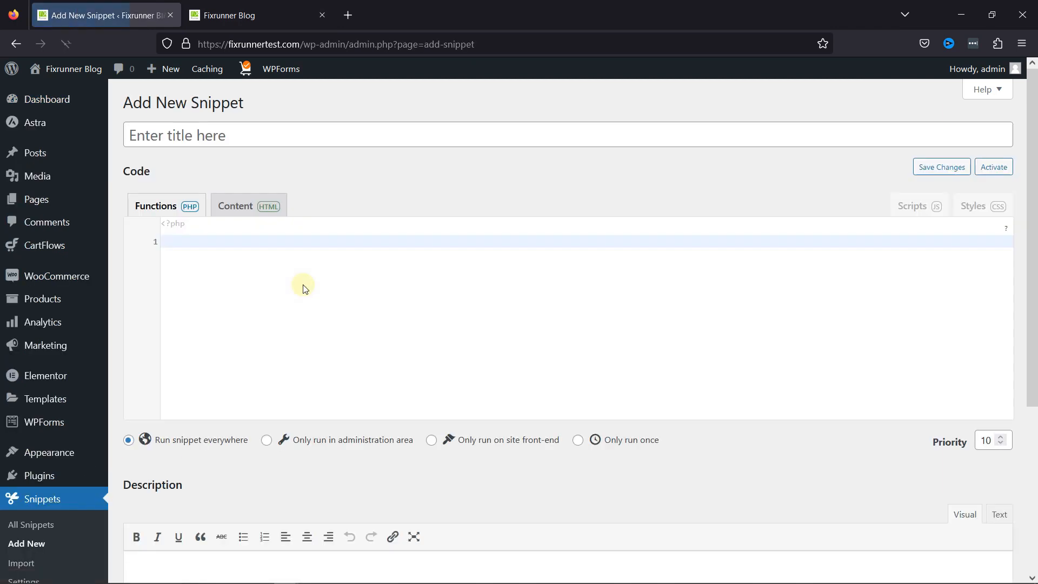
{"action": "left_click", "coordinate": [377, 125]}
{"action": "type", "text": "hide"}
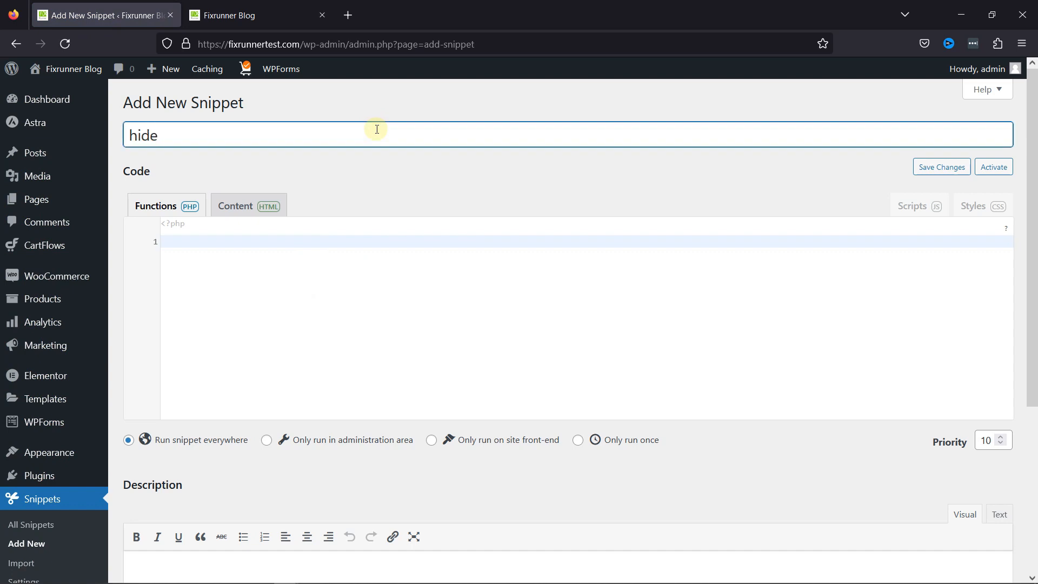
{"action": "type", "text": " price if product out of stock"}
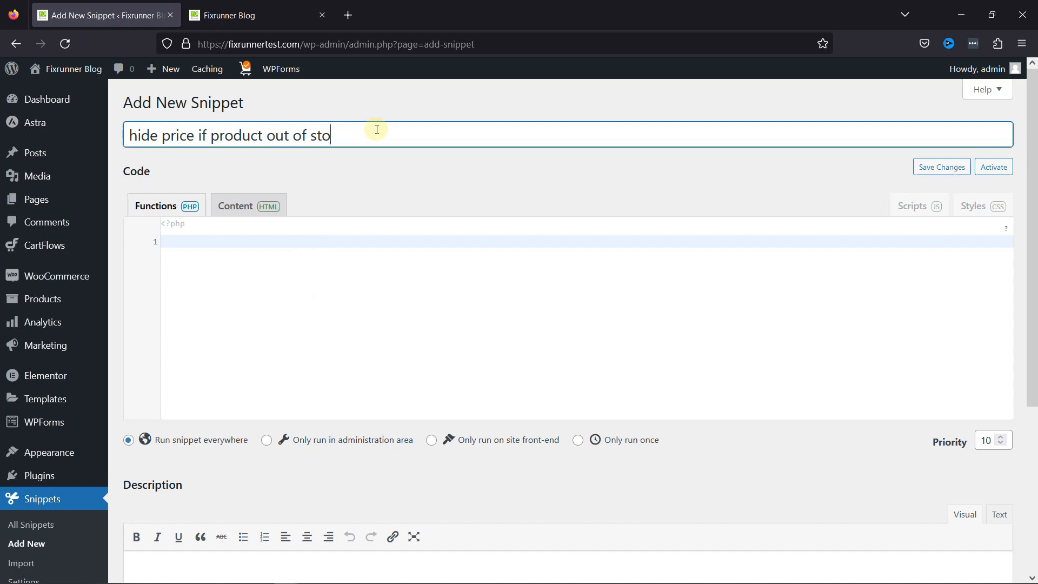
{"action": "left_click", "coordinate": [334, 242]}
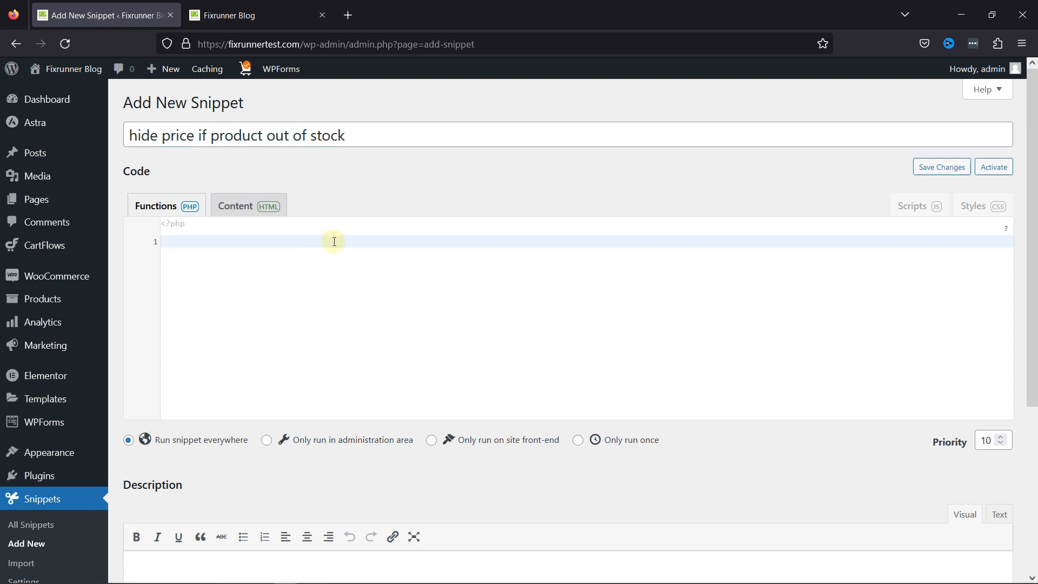
{"action": "type", "text": "add_filter( 'woocommerce_get_price_html', 'wpsh_hide_price', 9999, 2 );  function wpsh_hide_price( $price, $product ) {    if ( is_admin() ) return $price; // BAIL IF BACKEND    if ( ! $product->is_in_stock() ) {       $price = apply_filters( 'woocommerce_empty_price_html', '', $product );    }    return $price; }"}
Set the price-hiding snippet to run only on the site front-end, and save and activate it
{"action": "scroll", "coordinate": [900, 253], "scroll_direction": "down", "scroll_amount": 3}
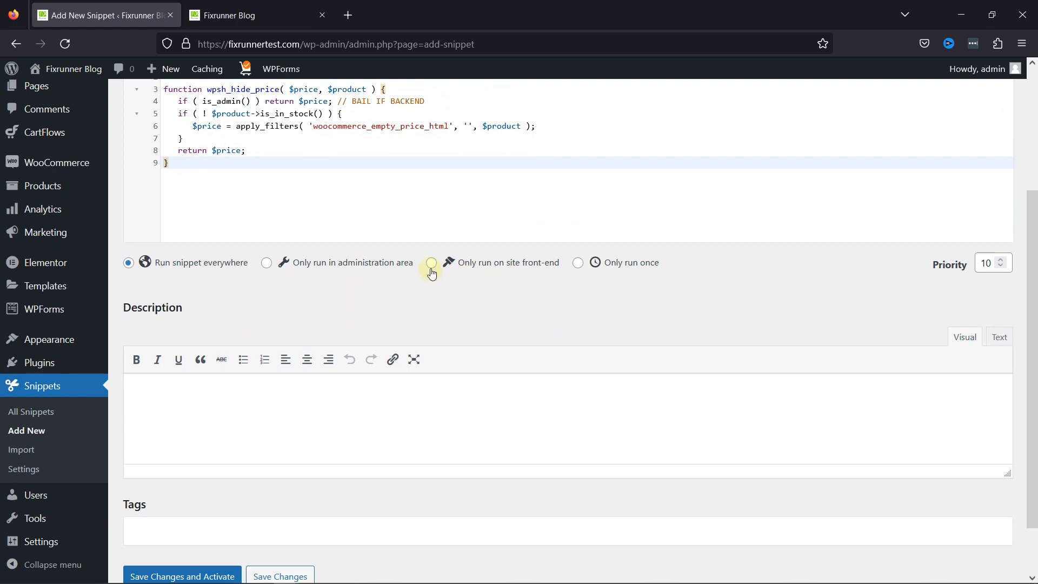
{"action": "left_click", "coordinate": [431, 269]}
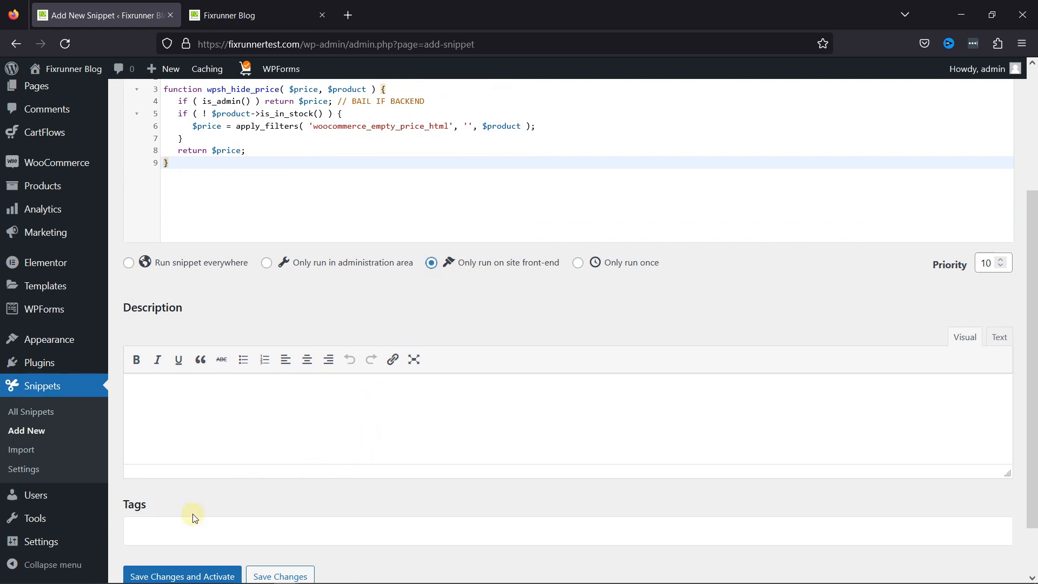
{"action": "left_click", "coordinate": [187, 572]}
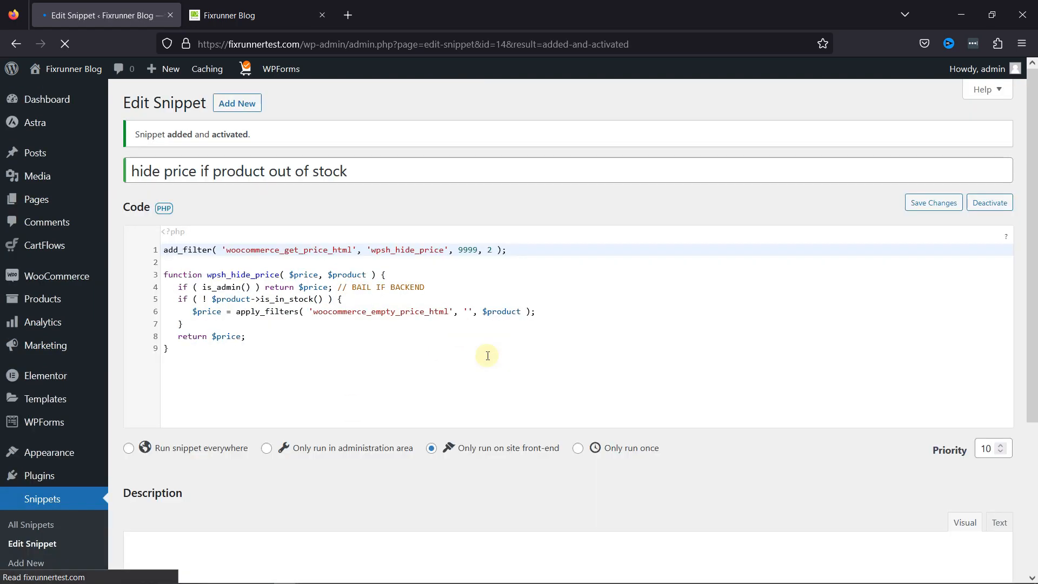
Reload the store's home page to check the prices of the out-of-stock featured products
{"action": "left_click", "coordinate": [246, 11]}
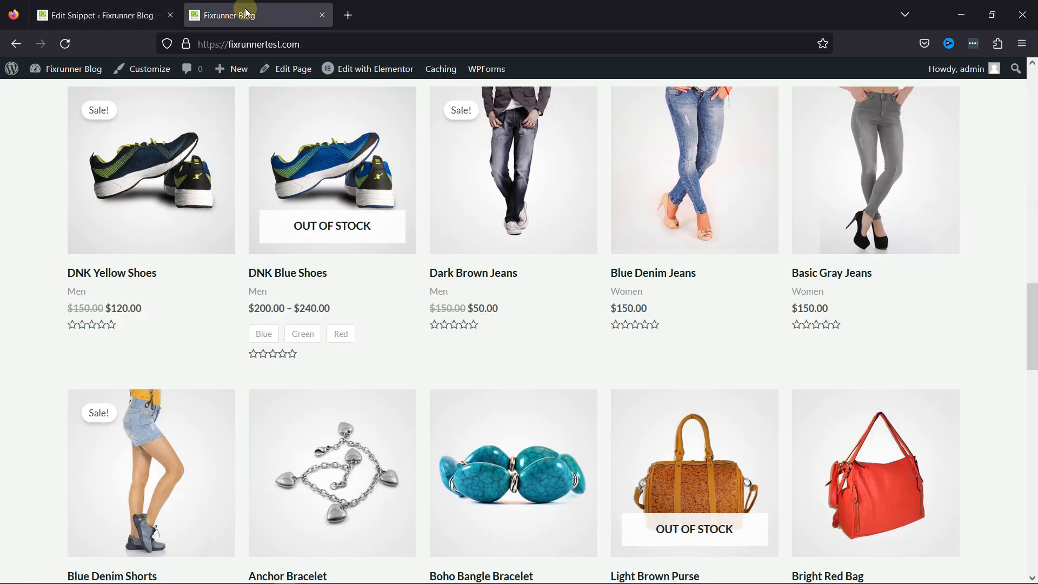
{"action": "left_click", "coordinate": [65, 43]}
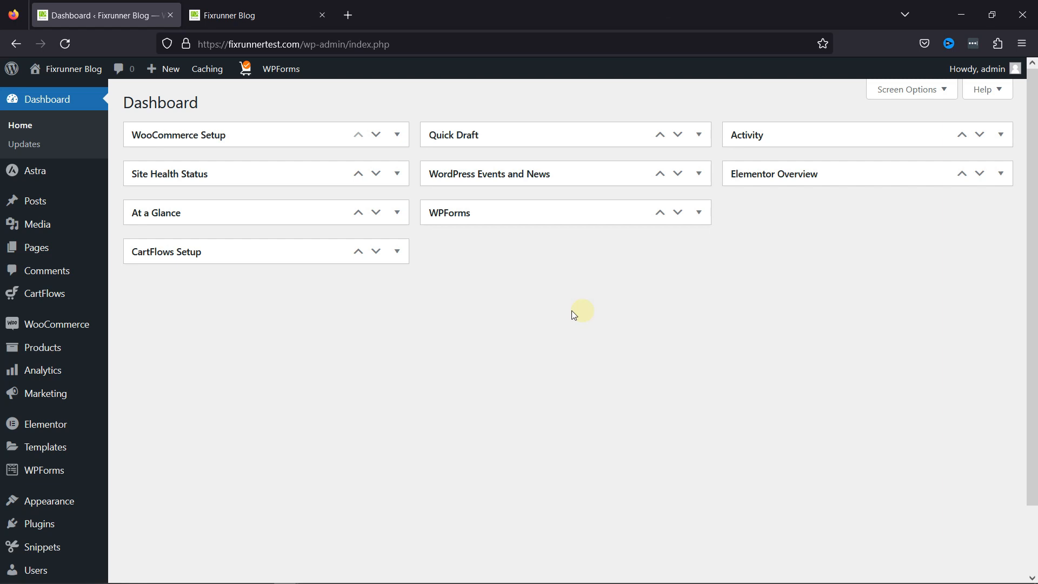
Create a new snippet titled "Custom stock message" with the PHP code adding pre-order and due in 14, 21 and 31 days stock statuses
{"action": "mouse_move", "coordinate": [76, 543]}
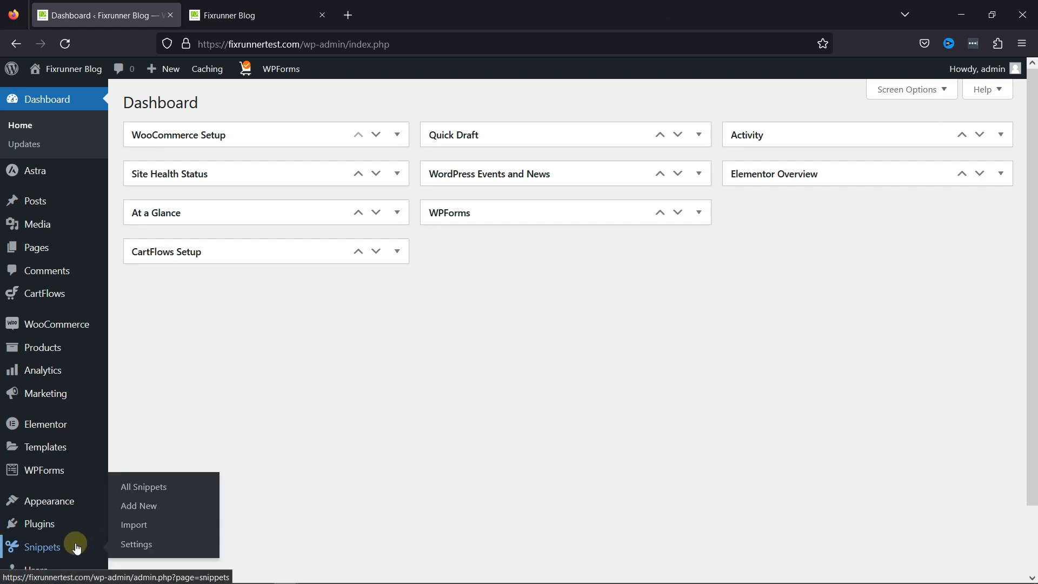
{"action": "left_click", "coordinate": [151, 495]}
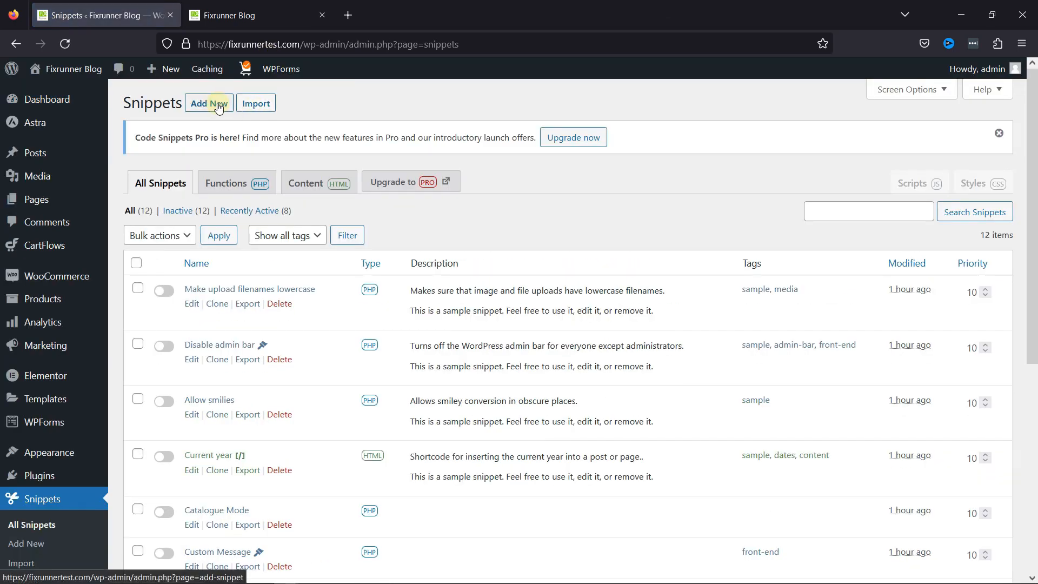
{"action": "left_click", "coordinate": [219, 107]}
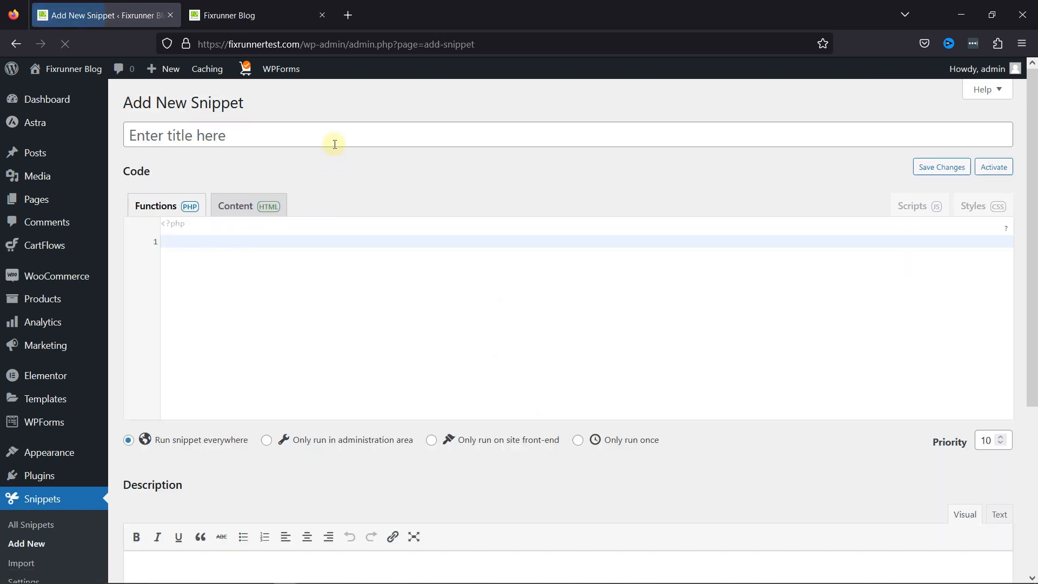
{"action": "type", "text": "Cus"}
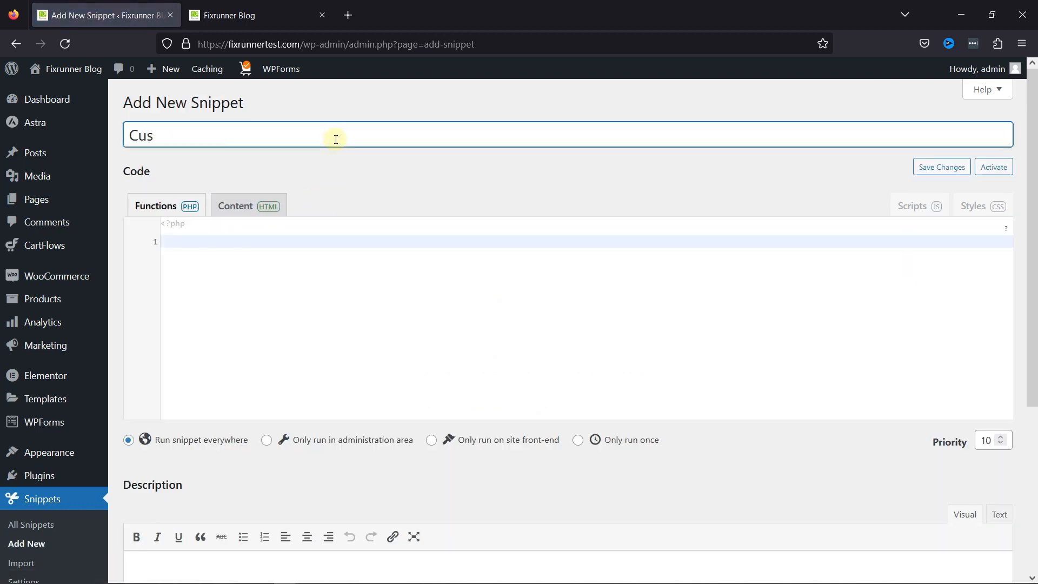
{"action": "type", "text": "tom stock message"}
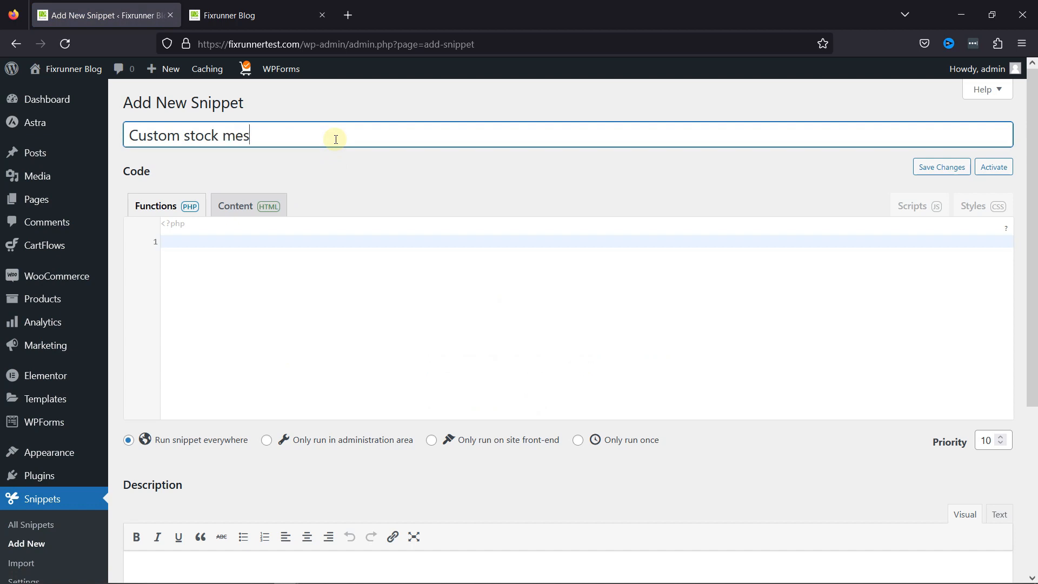
{"action": "left_click", "coordinate": [334, 240]}
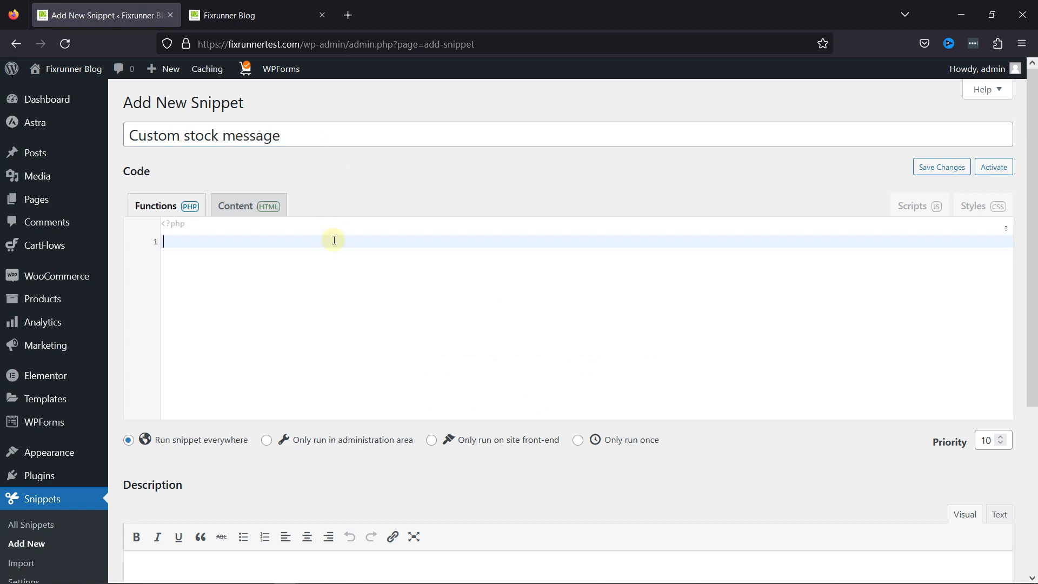
{"action": "key", "text": "ctrl+v"}
{"action": "scroll", "coordinate": [333, 240], "scroll_direction": "up", "scroll_amount": 15}
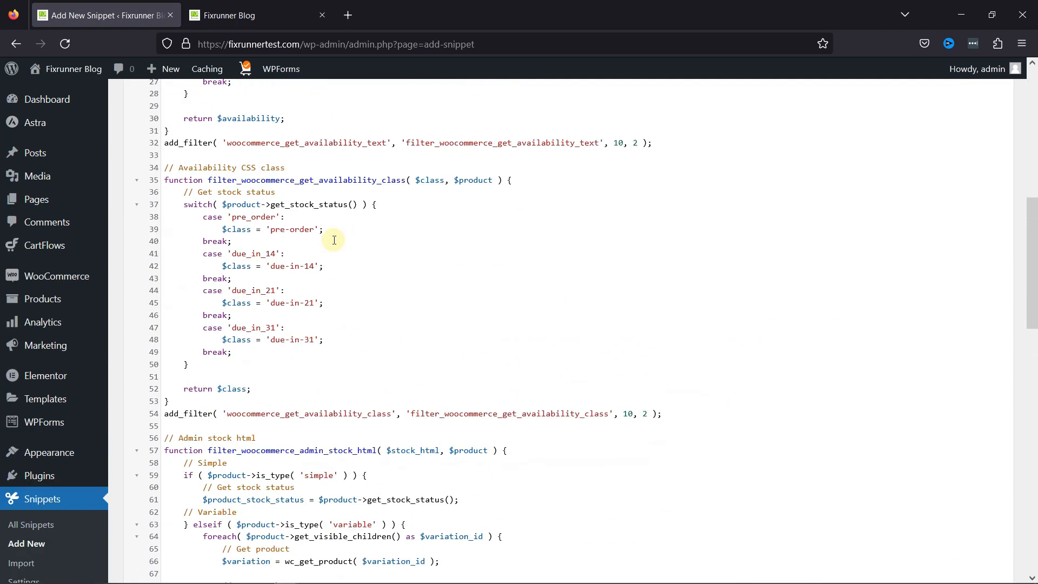
{"action": "scroll", "coordinate": [334, 240], "scroll_direction": "up", "scroll_amount": 3}
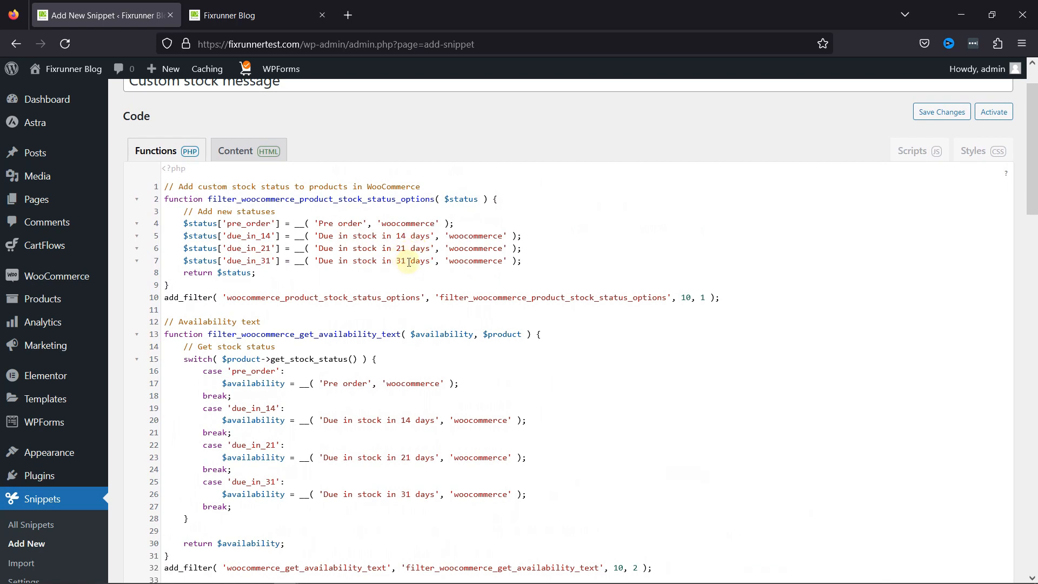
Activate the "Custom stock message" snippet and open the store's list of all products
{"action": "left_click", "coordinate": [996, 117]}
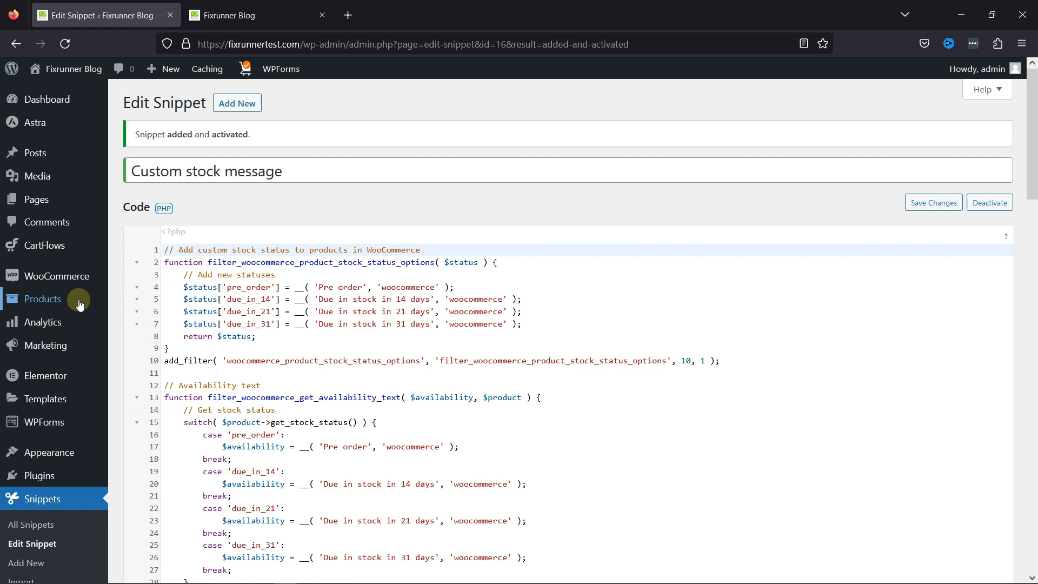
{"action": "mouse_move", "coordinate": [81, 300]}
{"action": "left_click", "coordinate": [129, 308]}
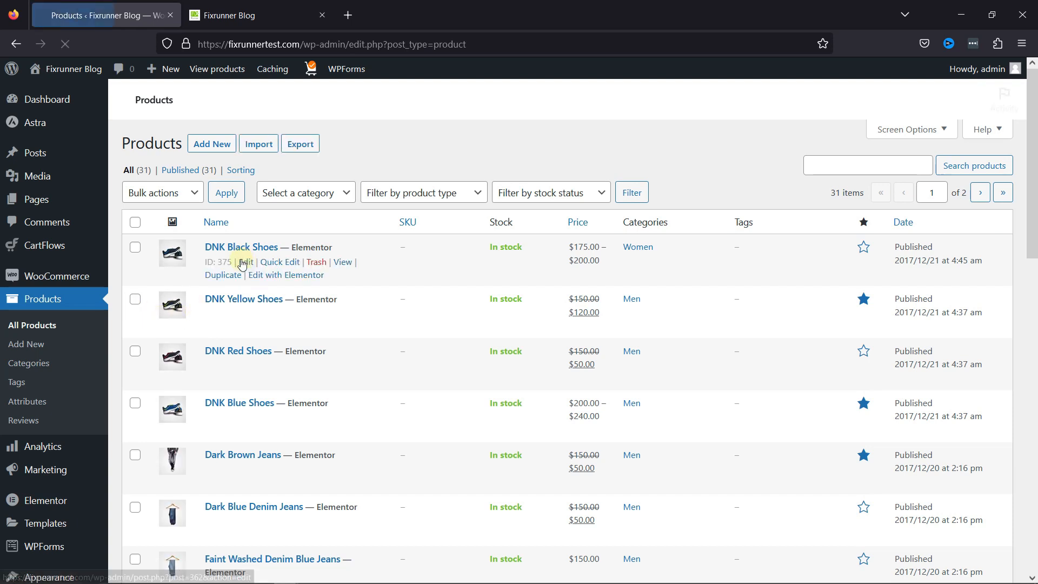
Set the stock status of DNK Black Shoes to "Due in stock in 14 days" with Quick Edit and update the product
{"action": "left_click", "coordinate": [273, 263]}
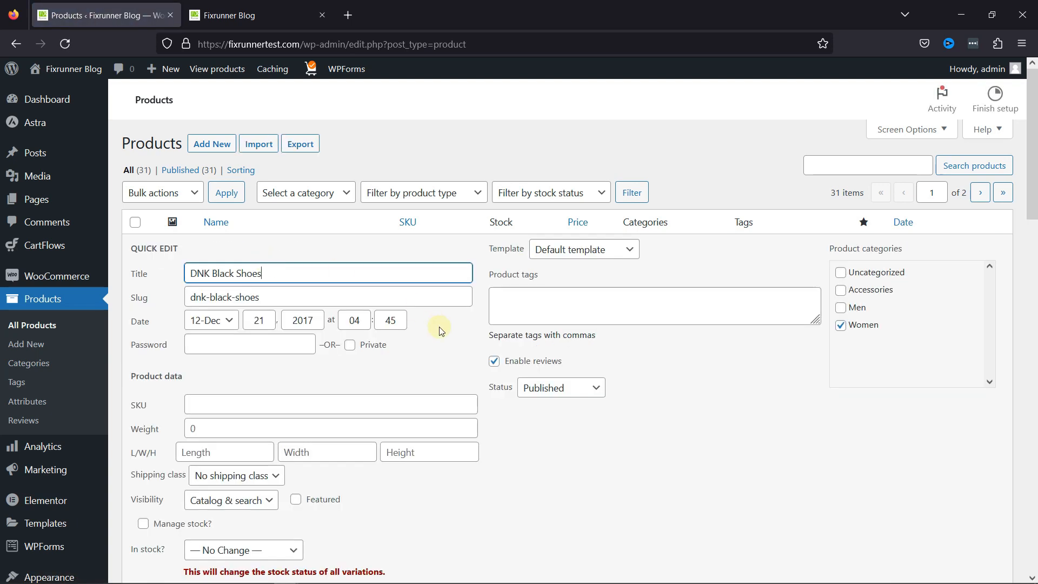
{"action": "scroll", "coordinate": [439, 331], "scroll_direction": "down", "scroll_amount": 5}
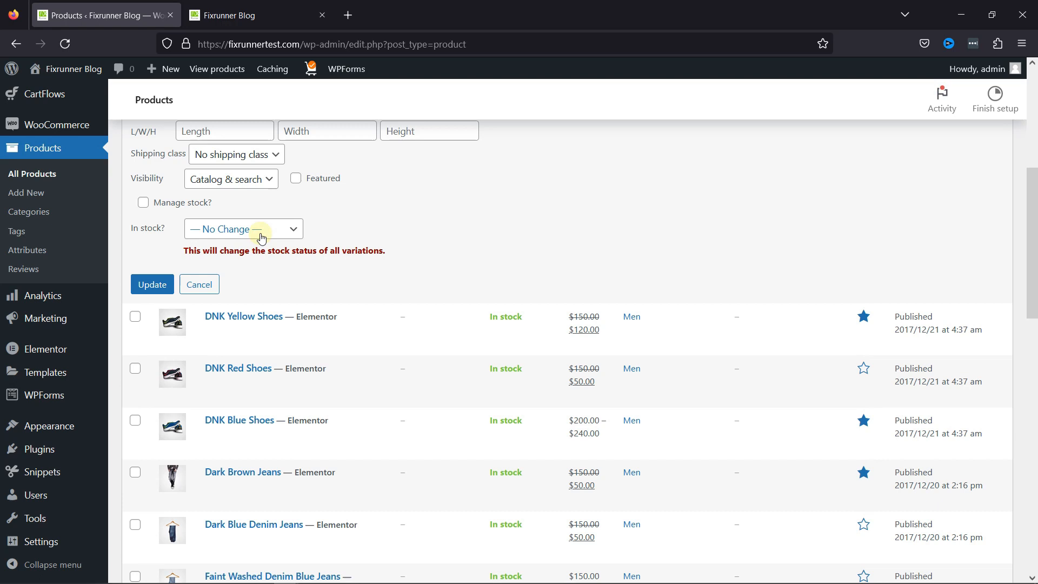
{"action": "left_click", "coordinate": [261, 238]}
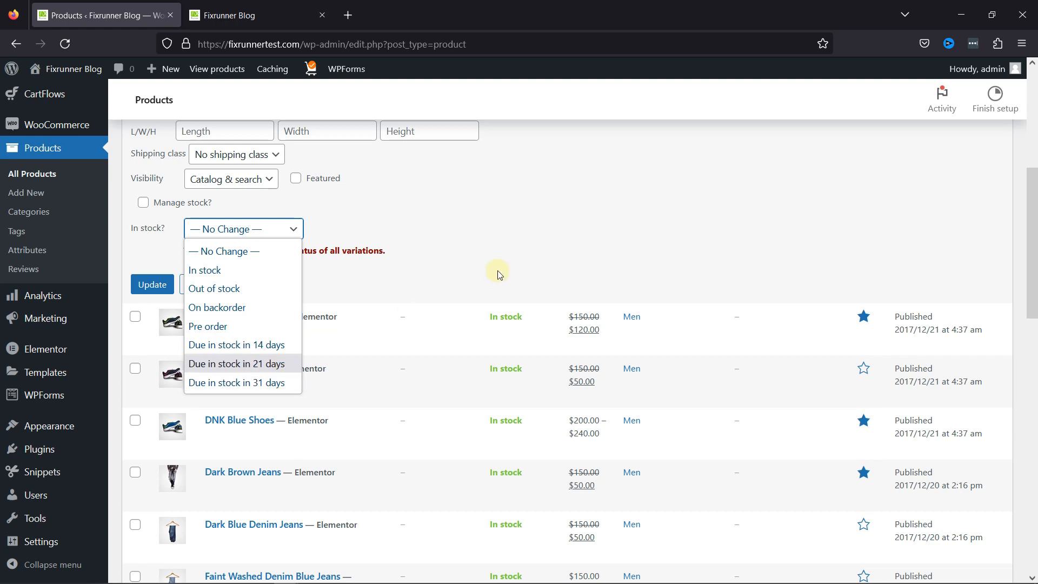
{"action": "left_click", "coordinate": [262, 351]}
{"action": "left_click", "coordinate": [163, 294]}
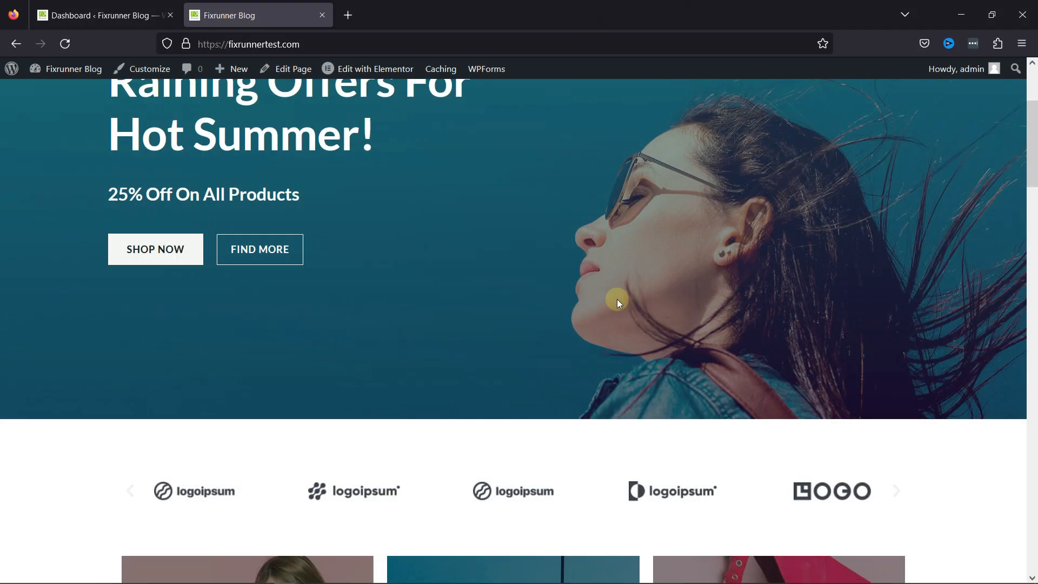
Look through the featured products on the store's home page
{"action": "scroll", "coordinate": [618, 300], "scroll_direction": "down", "scroll_amount": 15}
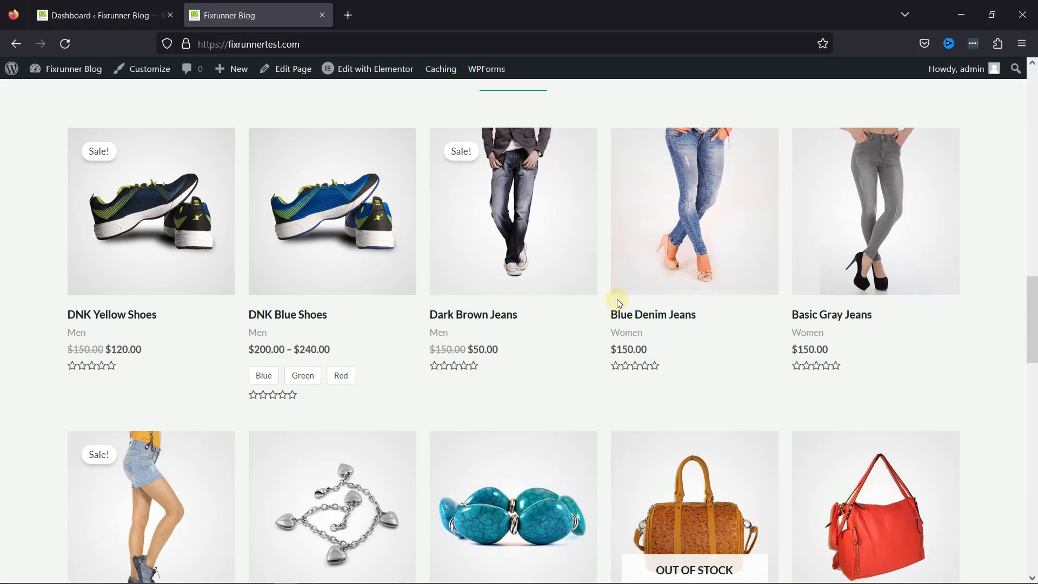
{"action": "scroll", "coordinate": [617, 299], "scroll_direction": "down", "scroll_amount": 2}
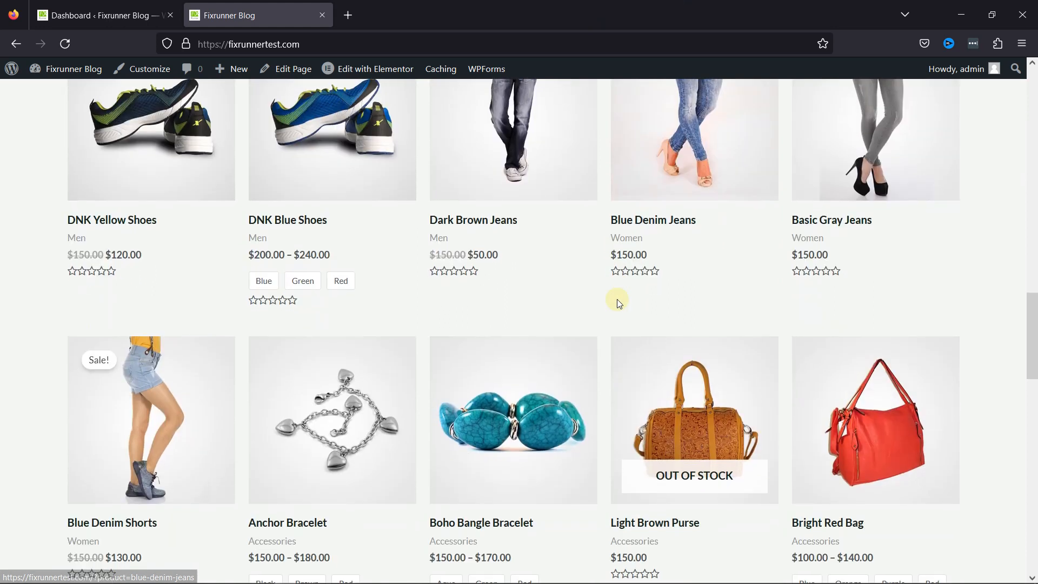
{"action": "scroll", "coordinate": [618, 300], "scroll_direction": "up", "scroll_amount": 1}
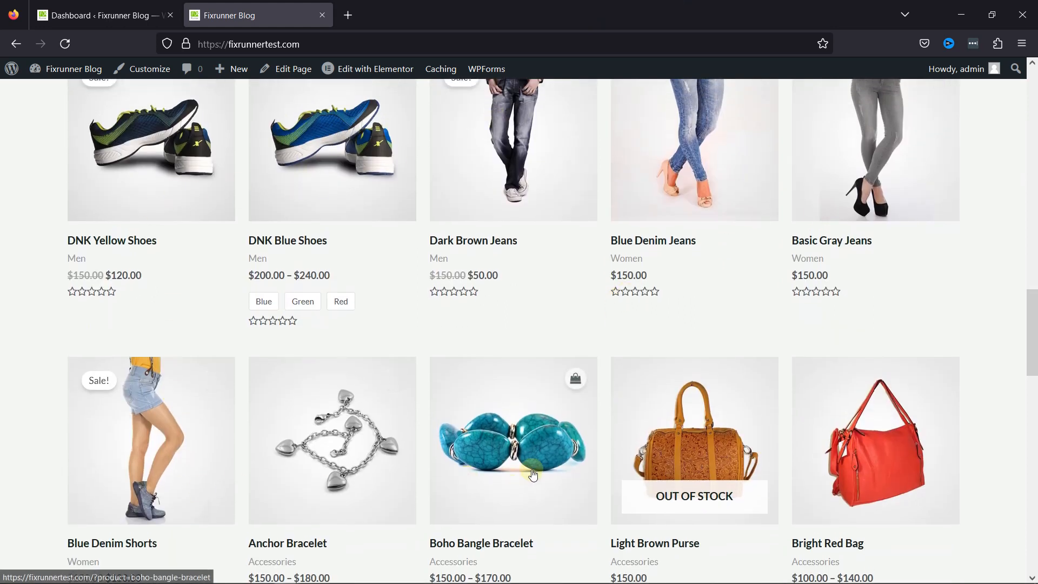
{"action": "scroll", "coordinate": [408, 310], "scroll_direction": "up", "scroll_amount": 2}
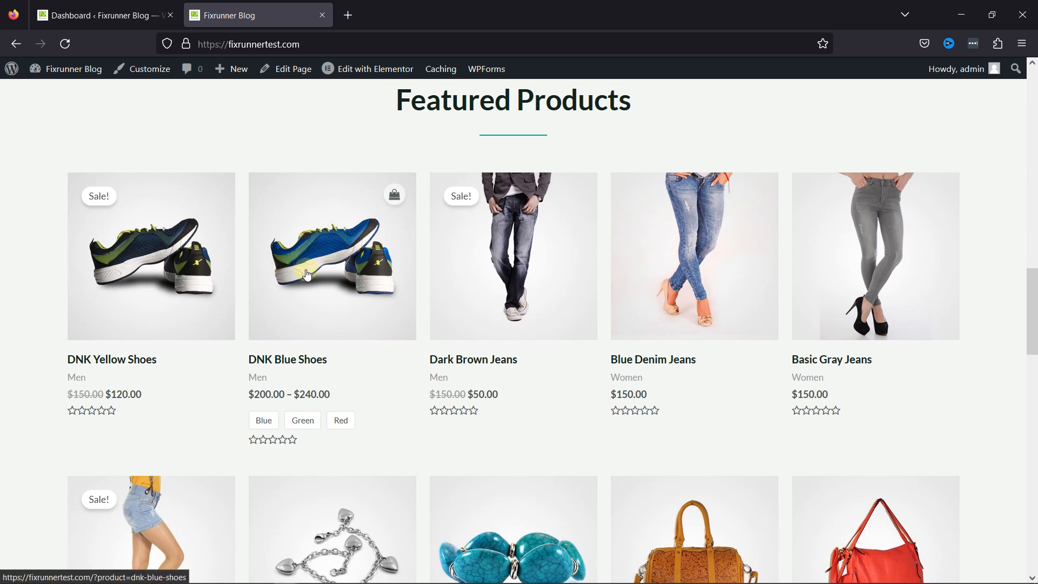
Create a new snippet titled "change add to cart on Backorder" with the PHP code that changes backordered products' add-to-cart text to "Pre-order"
{"action": "left_click", "coordinate": [144, 23]}
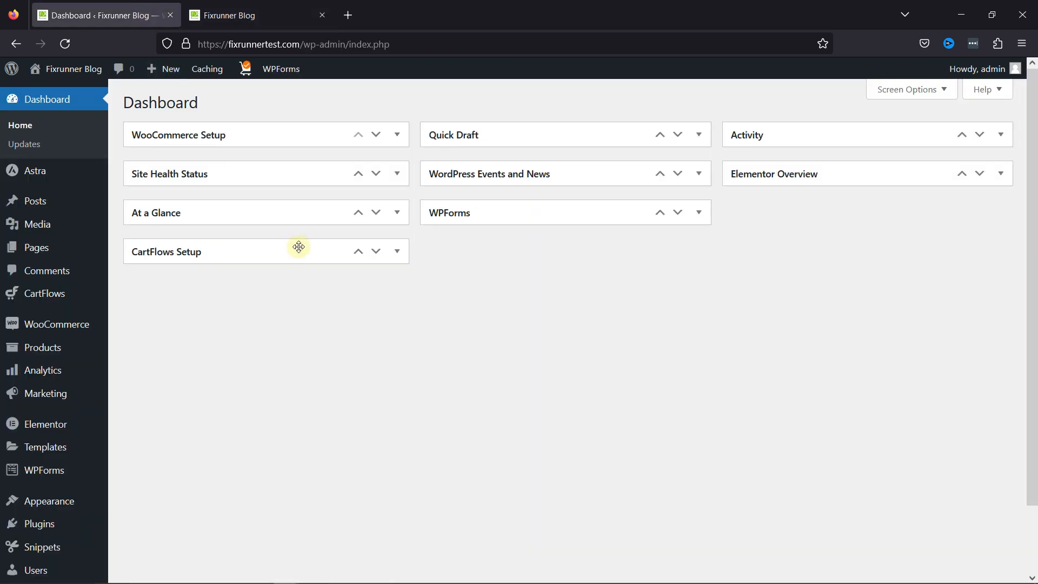
{"action": "mouse_move", "coordinate": [33, 545]}
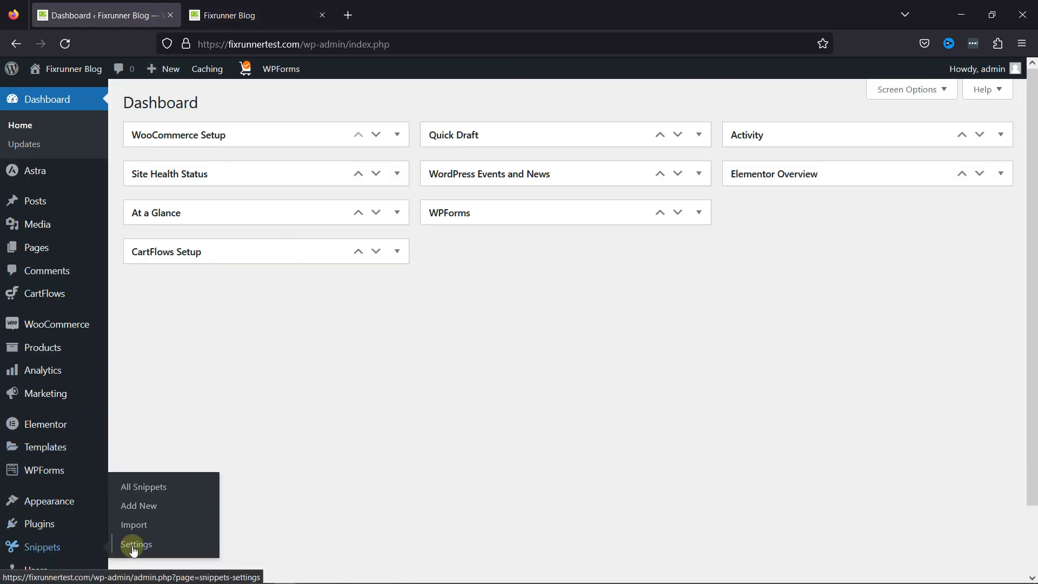
{"action": "left_click", "coordinate": [154, 514]}
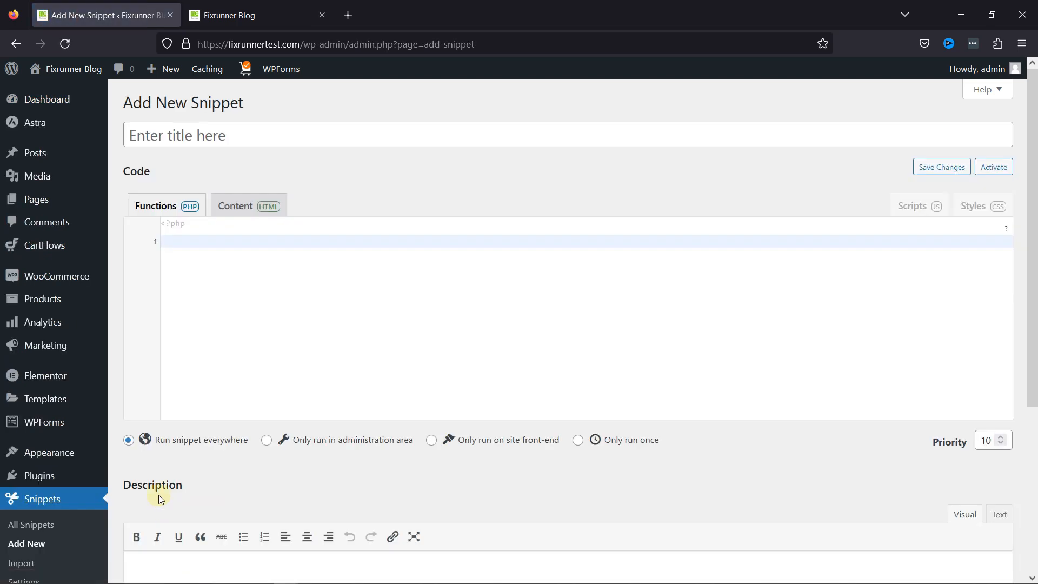
{"action": "left_click", "coordinate": [318, 141]}
{"action": "type", "text": "Backorder"}
{"action": "key", "text": "Home"}
{"action": "type", "text": "add t"}
{"action": "key", "text": "BackSpace"}
{"action": "key", "text": "BackSpace"}
{"action": "key", "text": "BackSpace"}
{"action": "key", "text": "BackSpace"}
{"action": "key", "text": "BackSpace"}
{"action": "type", "text": "change ad"}
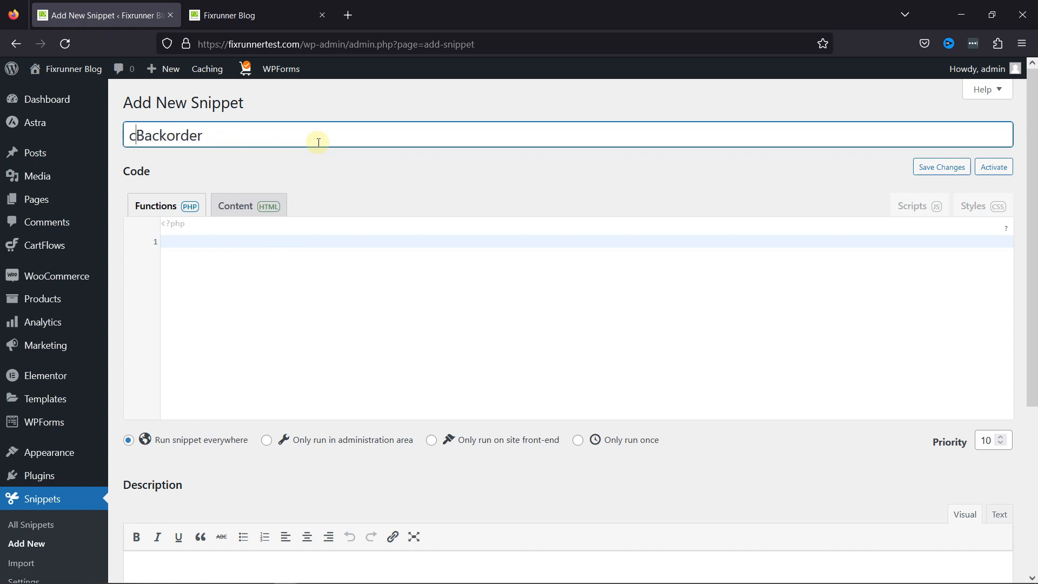
{"action": "type", "text": "d to cart"}
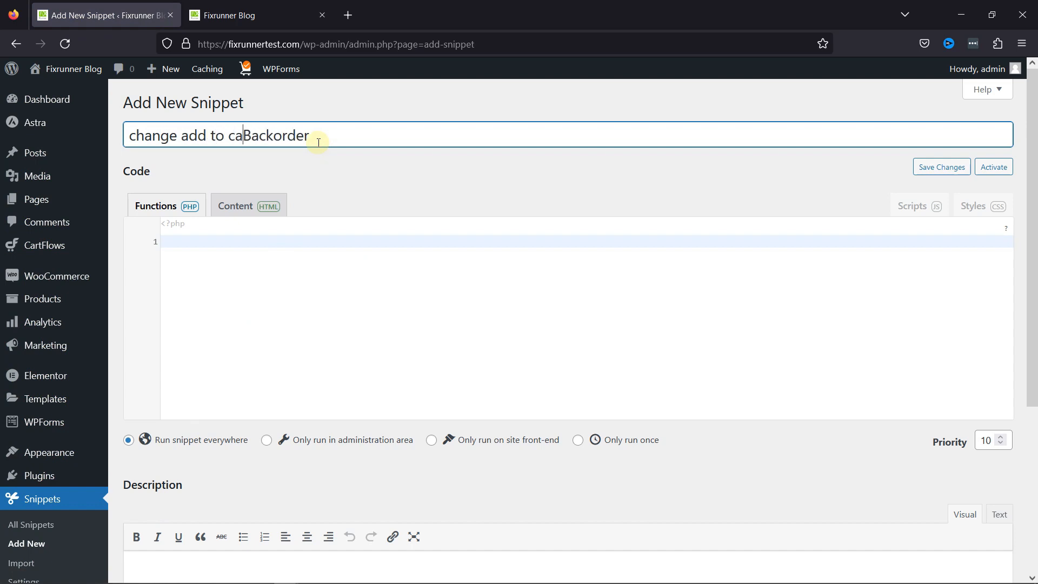
{"action": "type", "text": " on"}
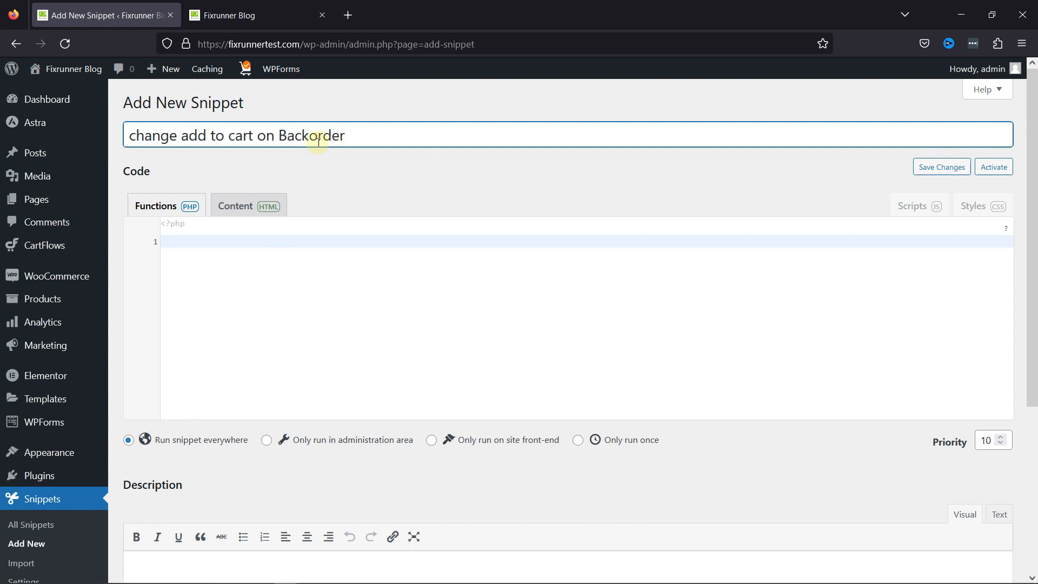
{"action": "left_click", "coordinate": [349, 241]}
{"action": "type", "text": "// changes Woocommerce Single product page add to cart button only text if product is in backorder add_filter( 'woocommerce_product_single_add_to_cart_text', 'wc_ninja_change_backorder_button', 10, 2 ); function wc_ninja_change_backorder_button( $text, $product ){     if ( $product->is_on_backorder( 1 ) ) {         $text = __( 'Pre-order', 'woocommerce' );     }     return $text; }  // changes Woocommerce category page add to cart button only text if product is in backorder add_filter( 'woocommerce_product_add_to_cart_text', 'wc_ninja_change_backorder_button1', 10, 2 ); function wc_ninja_change_backorder_button1( $text, $product ){     if ( $product->is_on_backorder( 1 ) ) {         $text = __( 'Pre-order', 'woocommerce' );     }     return $text; }"}
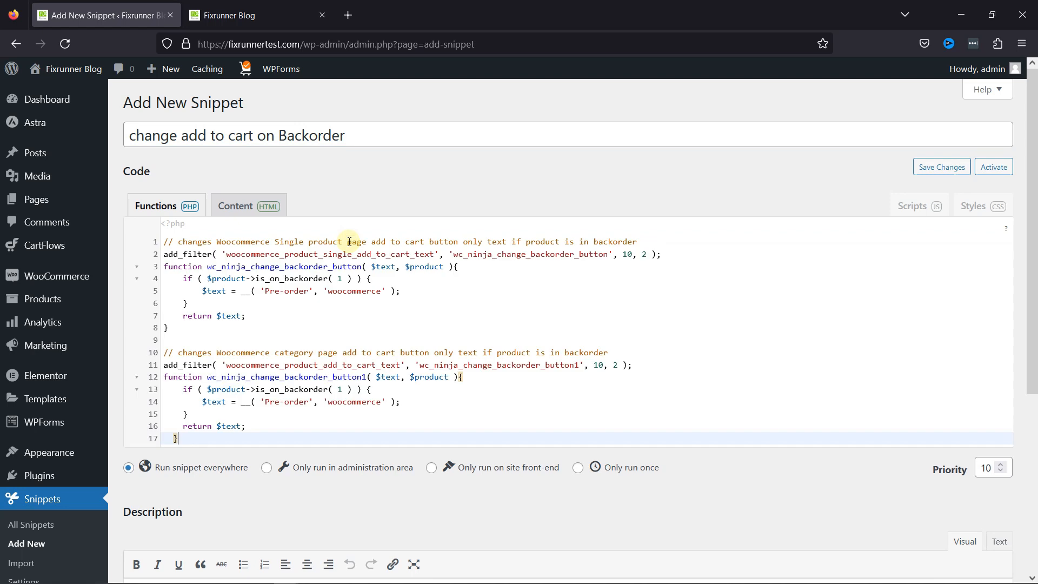
Set the backorder button snippet to run only on the site front-end, and save and activate it
{"action": "scroll", "coordinate": [349, 242], "scroll_direction": "down", "scroll_amount": 2}
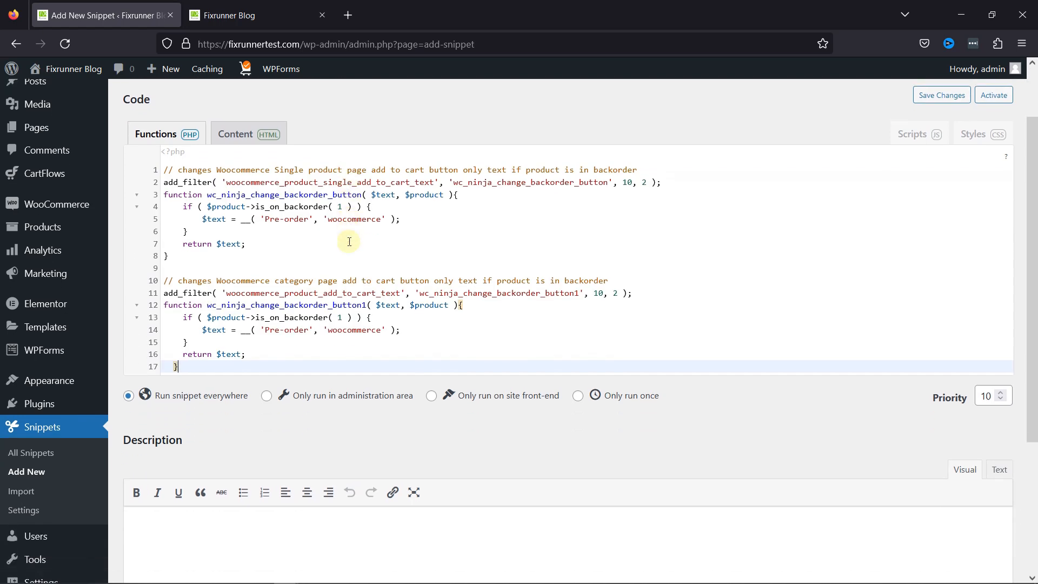
{"action": "left_click", "coordinate": [432, 397]}
{"action": "scroll", "coordinate": [434, 400], "scroll_direction": "down", "scroll_amount": 1}
{"action": "scroll", "coordinate": [434, 400], "scroll_direction": "down", "scroll_amount": 5}
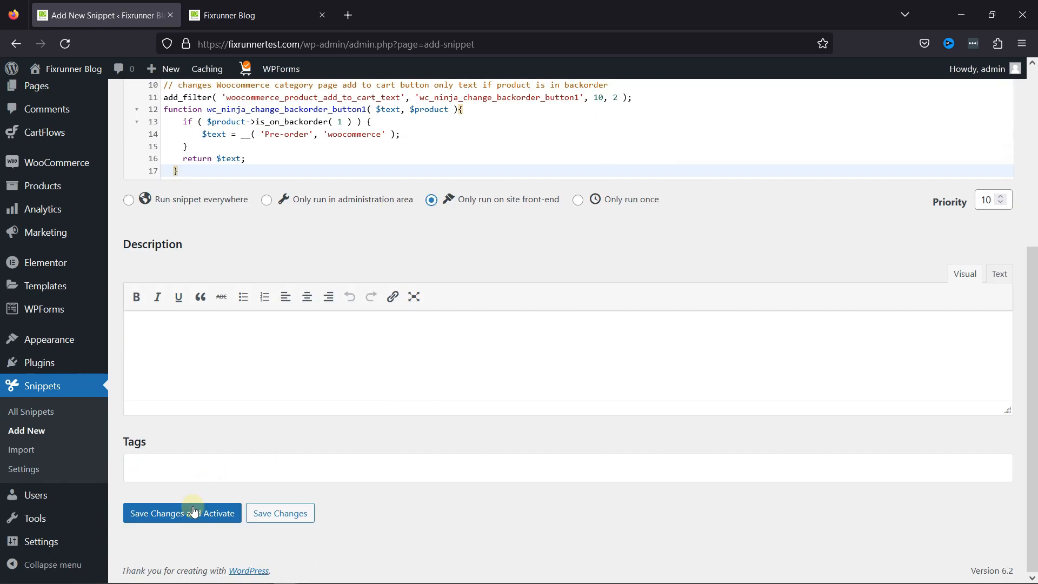
{"action": "left_click", "coordinate": [187, 519]}
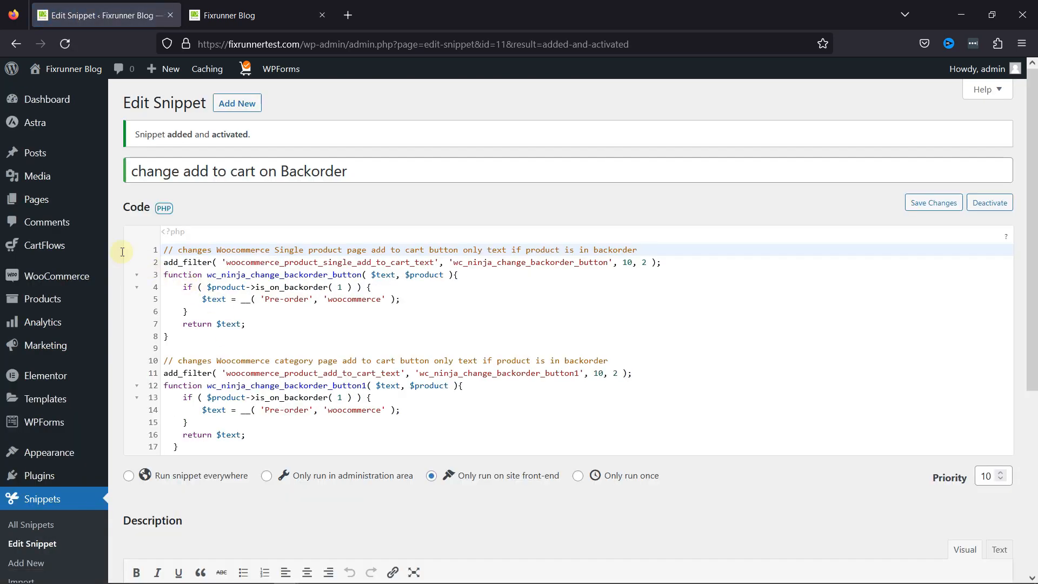
Check the stock status of DNK Blue Shoes in the products list and its cart button on the store's home page
{"action": "mouse_move", "coordinate": [59, 247]}
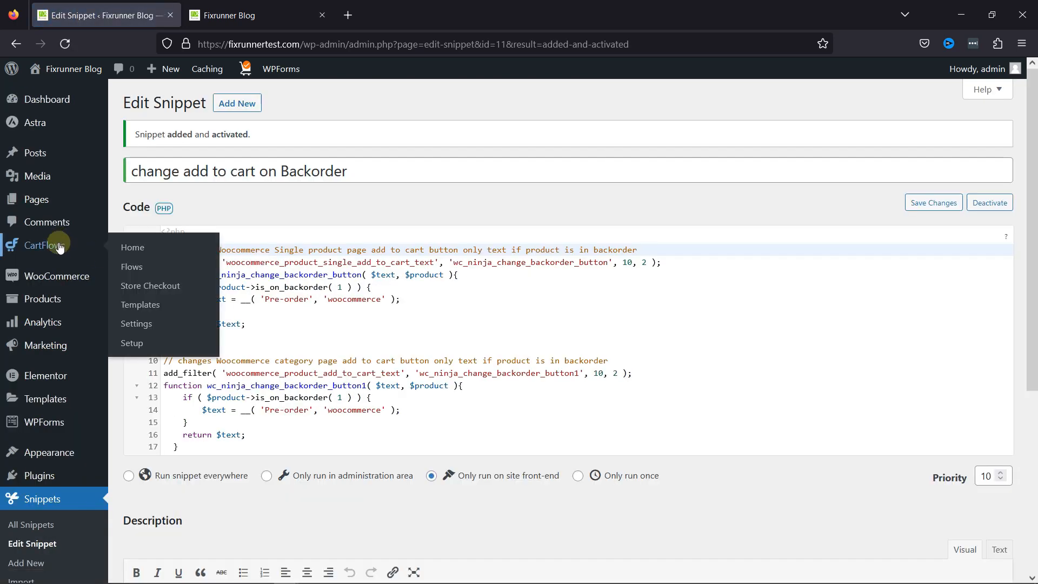
{"action": "mouse_move", "coordinate": [82, 298]}
{"action": "left_click", "coordinate": [120, 300]}
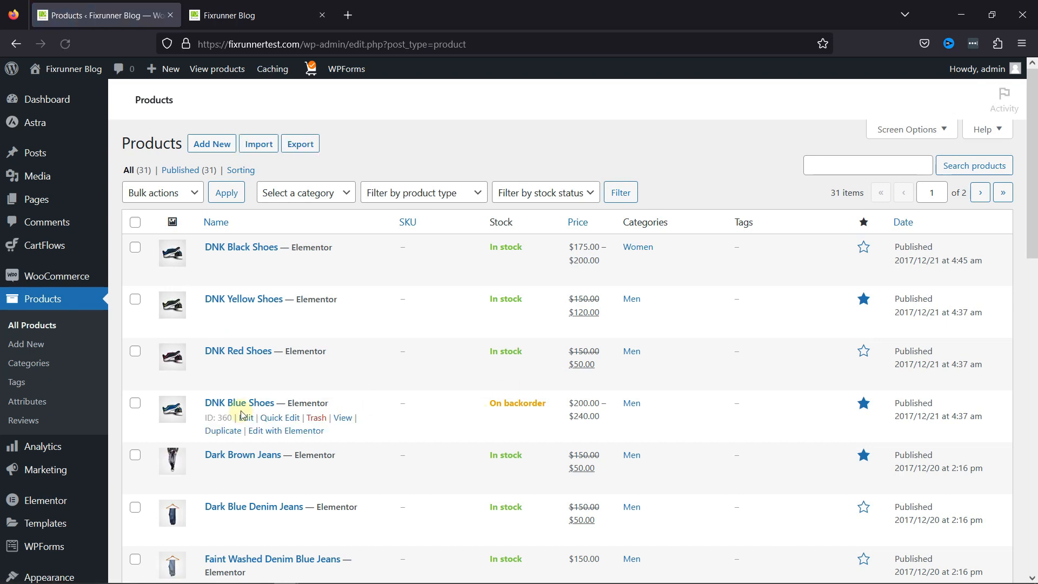
{"action": "left_click", "coordinate": [275, 6]}
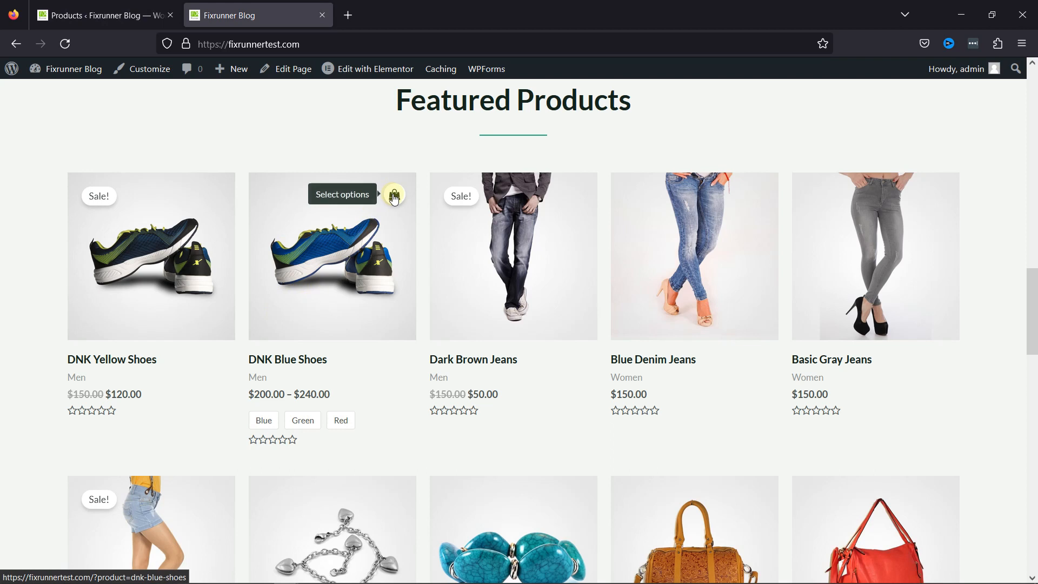
{"action": "left_click", "coordinate": [266, 189]}
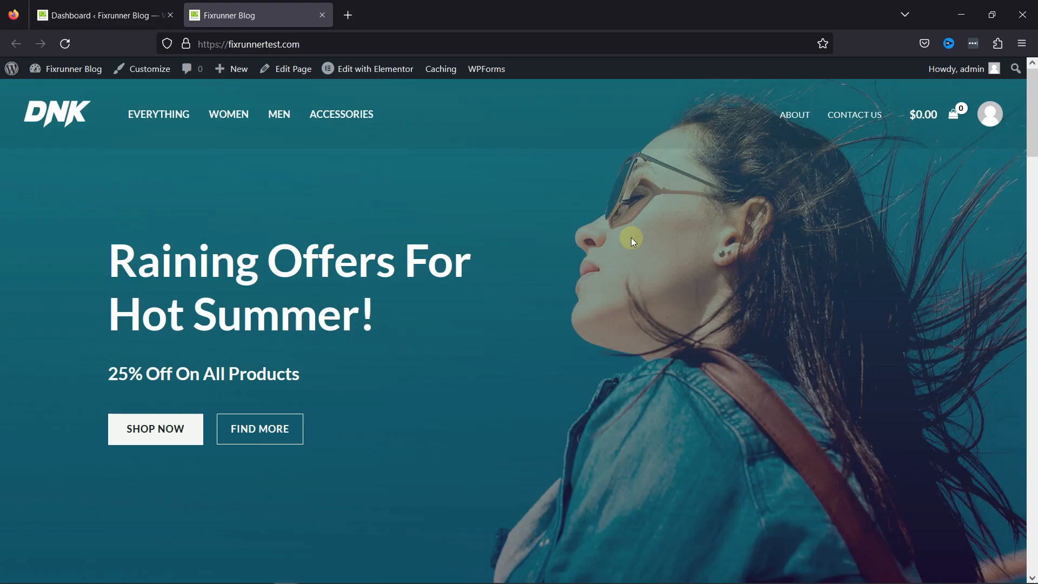
Browse the store's home page down to the Featured Products section to review its product cards
{"action": "scroll", "coordinate": [630, 238], "scroll_direction": "down", "scroll_amount": 5}
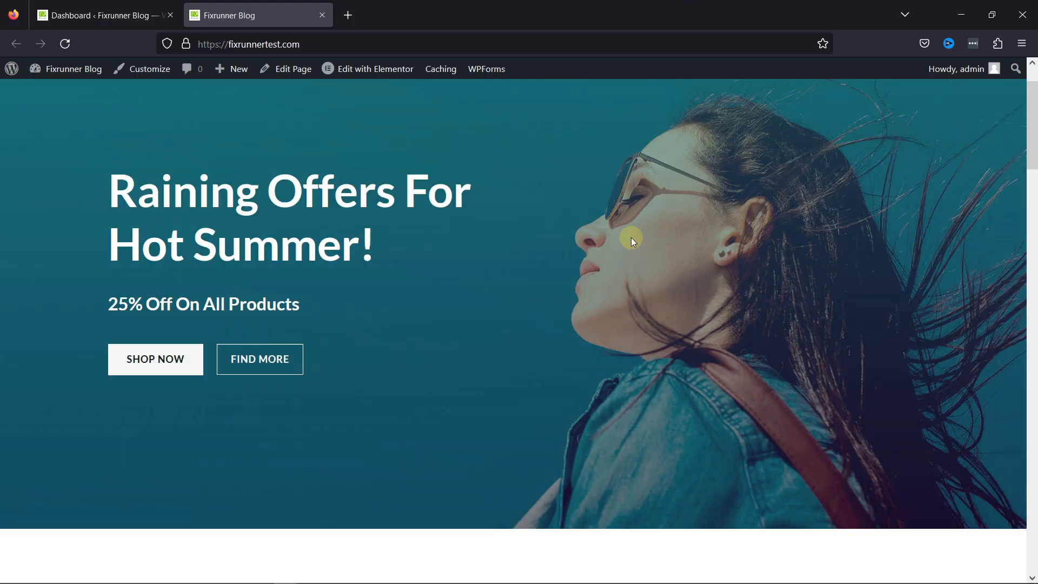
{"action": "scroll", "coordinate": [633, 242], "scroll_direction": "down", "scroll_amount": 10}
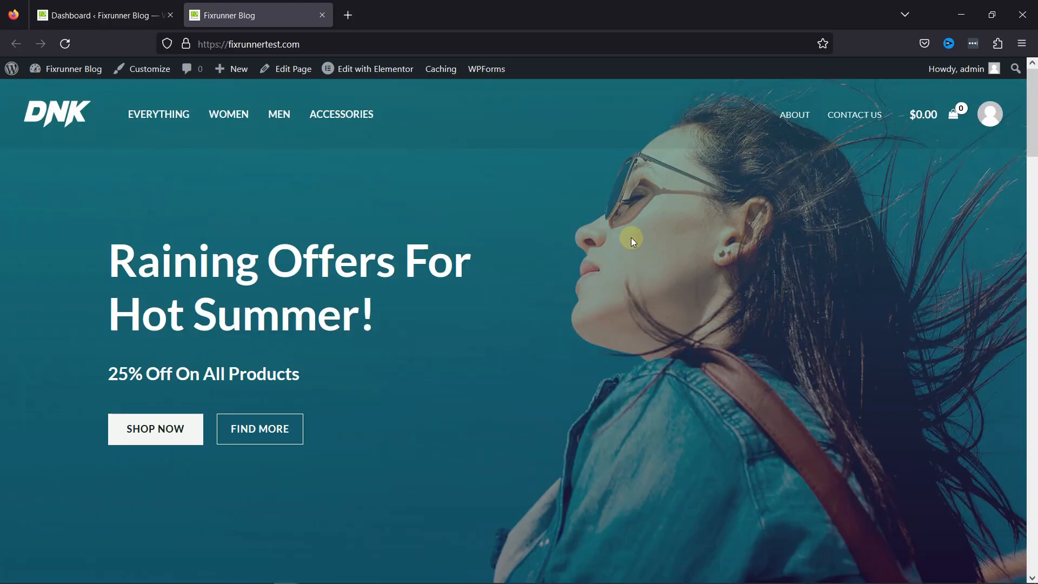
{"action": "scroll", "coordinate": [631, 238], "scroll_direction": "down", "scroll_amount": 6}
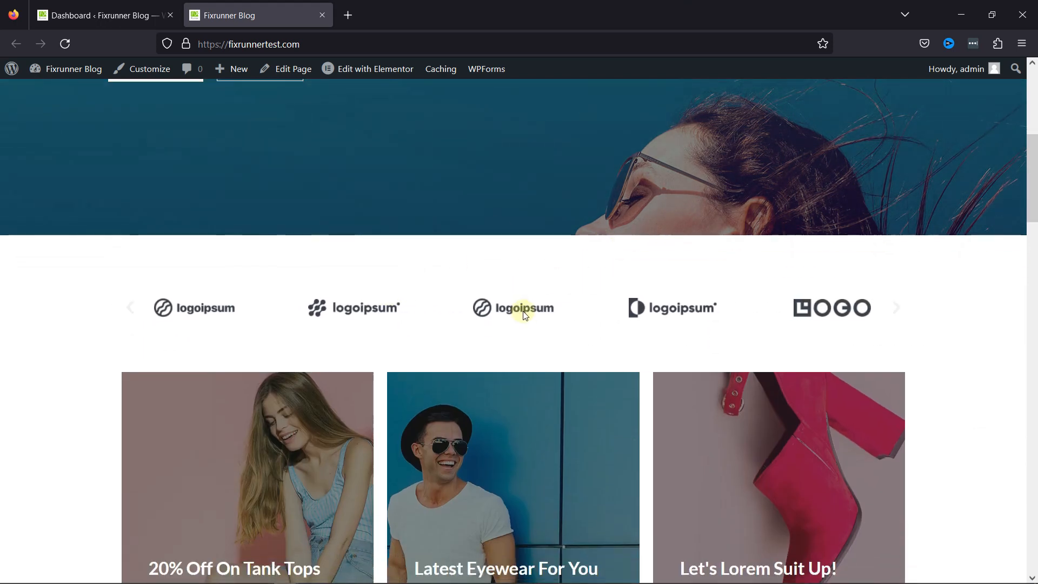
{"action": "scroll", "coordinate": [523, 314], "scroll_direction": "down", "scroll_amount": 15}
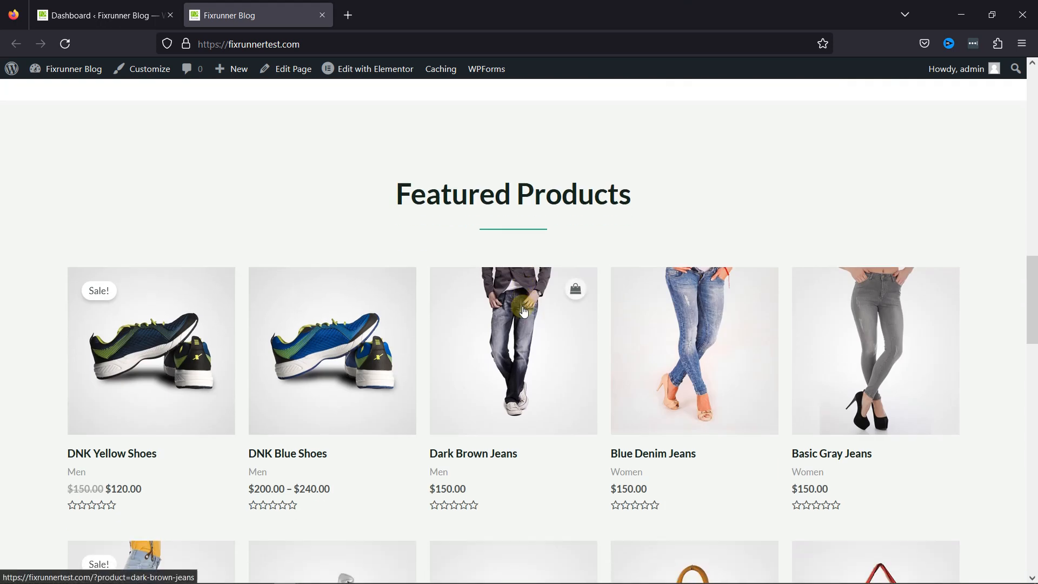
Open the Home page in the Elementor editor and insert a single-column section between the hero banner and the logo carousel
{"action": "scroll", "coordinate": [522, 305], "scroll_direction": "up", "scroll_amount": 15}
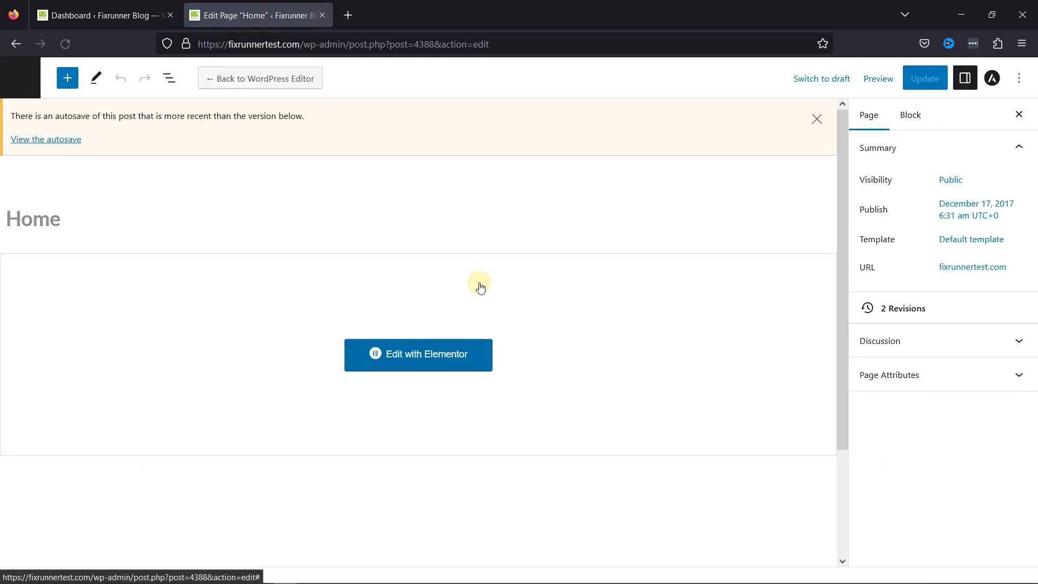
{"action": "left_click", "coordinate": [422, 360]}
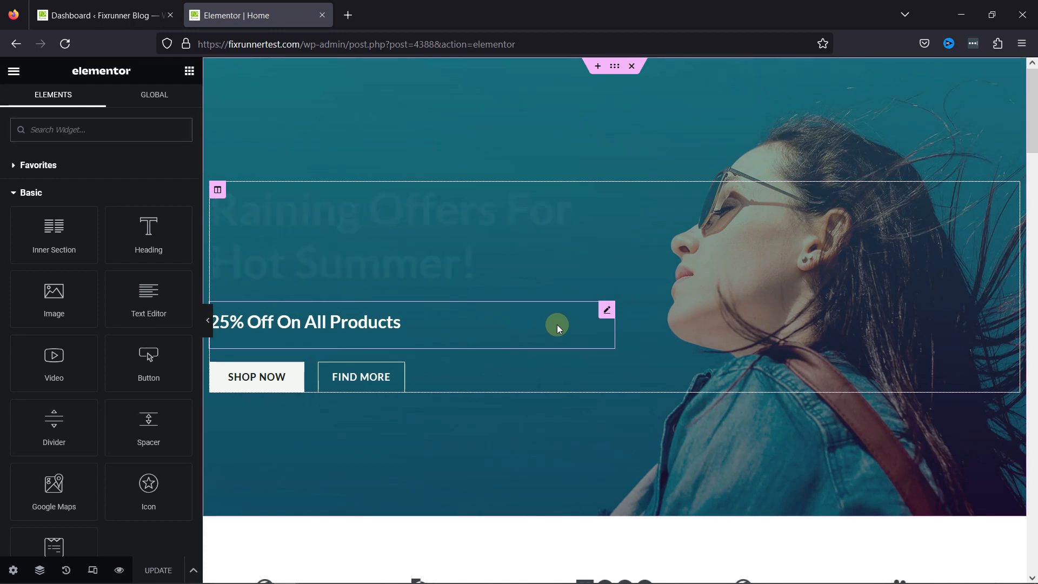
{"action": "scroll", "coordinate": [655, 379], "scroll_direction": "down", "scroll_amount": 15}
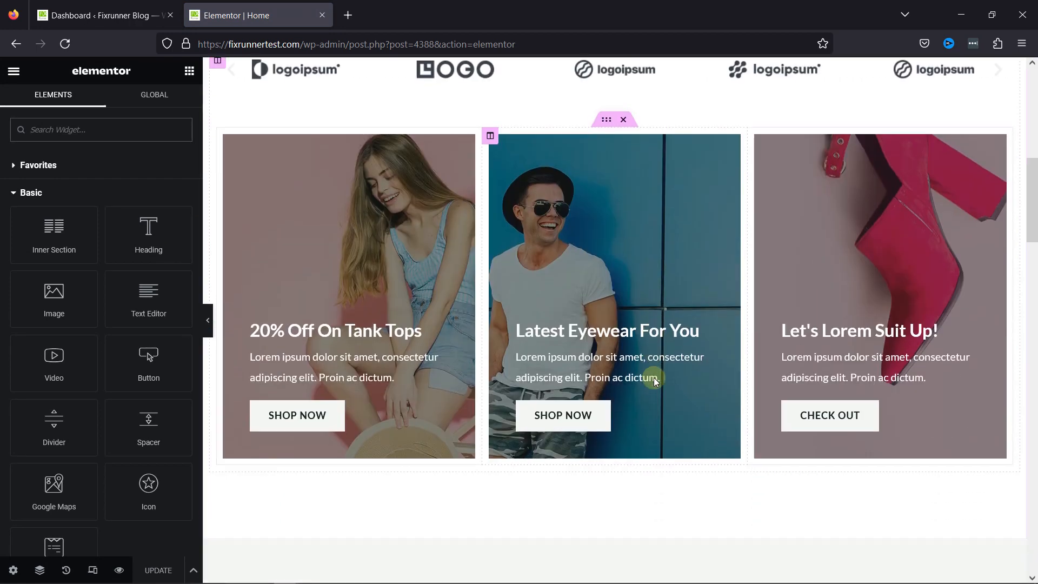
{"action": "scroll", "coordinate": [653, 378], "scroll_direction": "up", "scroll_amount": 12}
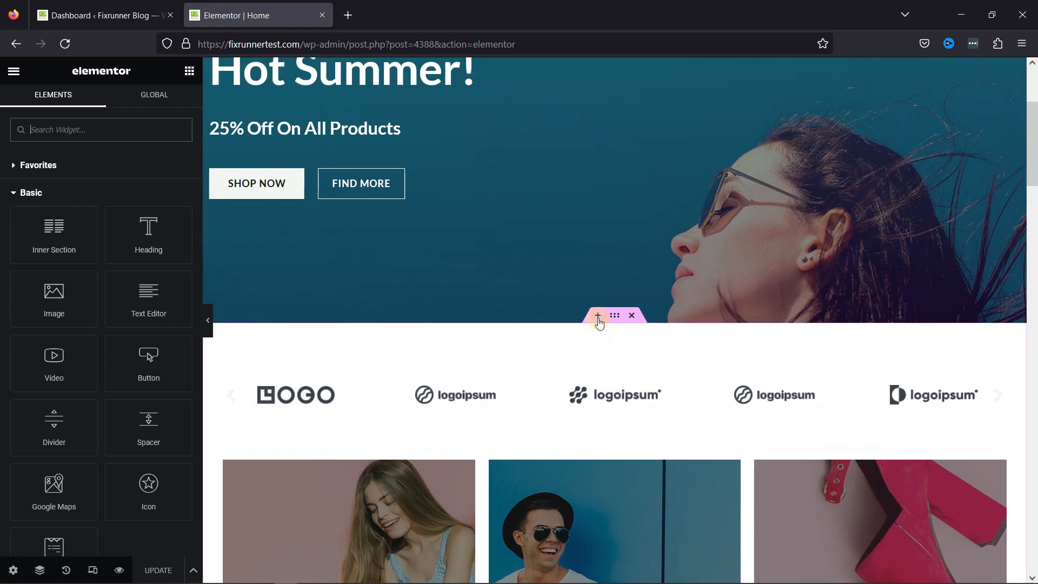
{"action": "left_click", "coordinate": [597, 316]}
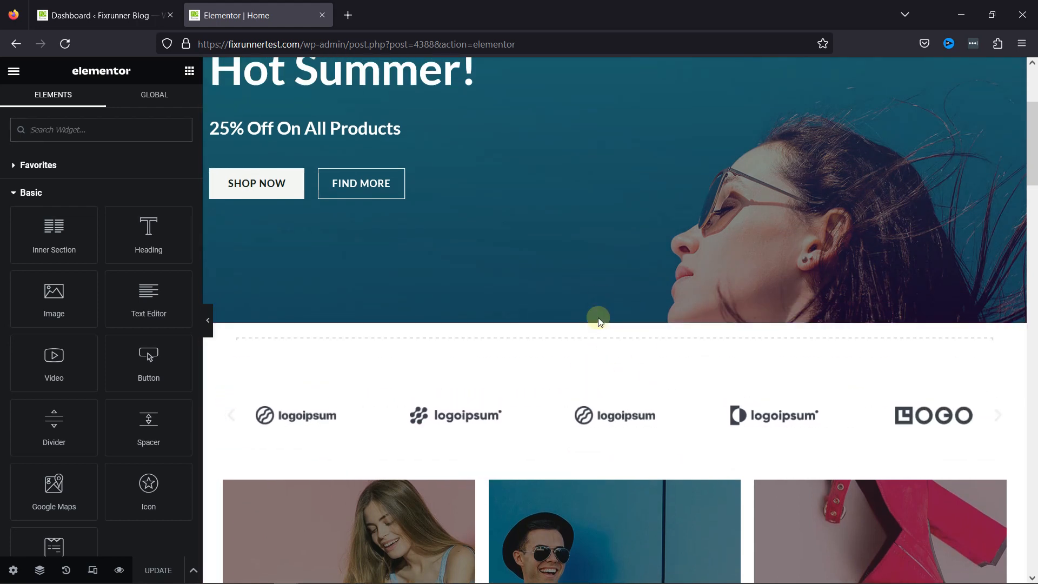
{"action": "left_click", "coordinate": [583, 386]}
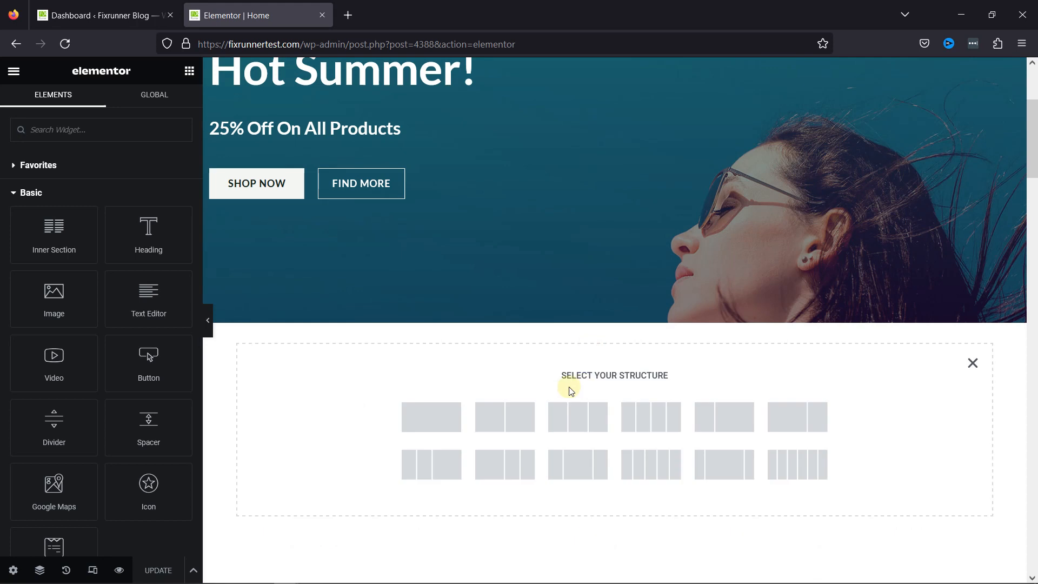
{"action": "left_click", "coordinate": [442, 422]}
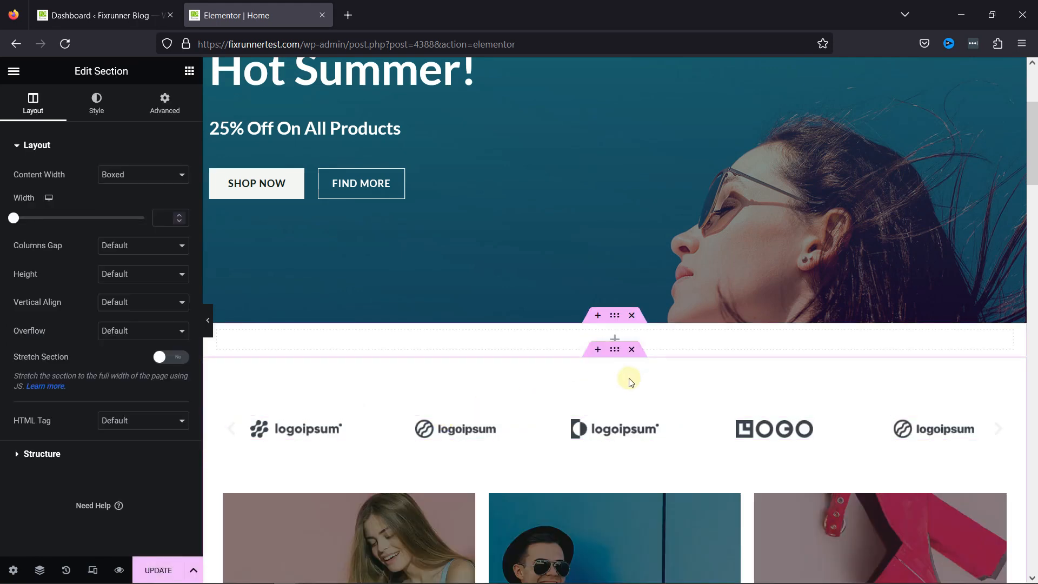
Find the Shortcode widget and place it in the empty section below the hero banner
{"action": "left_click", "coordinate": [15, 73]}
{"action": "left_click", "coordinate": [189, 74]}
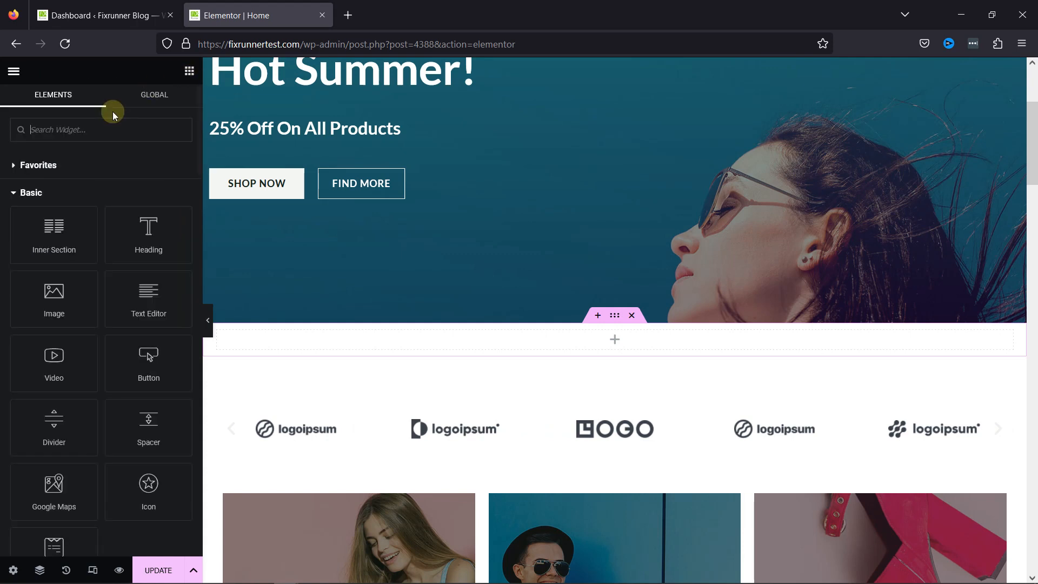
{"action": "type", "text": "short"}
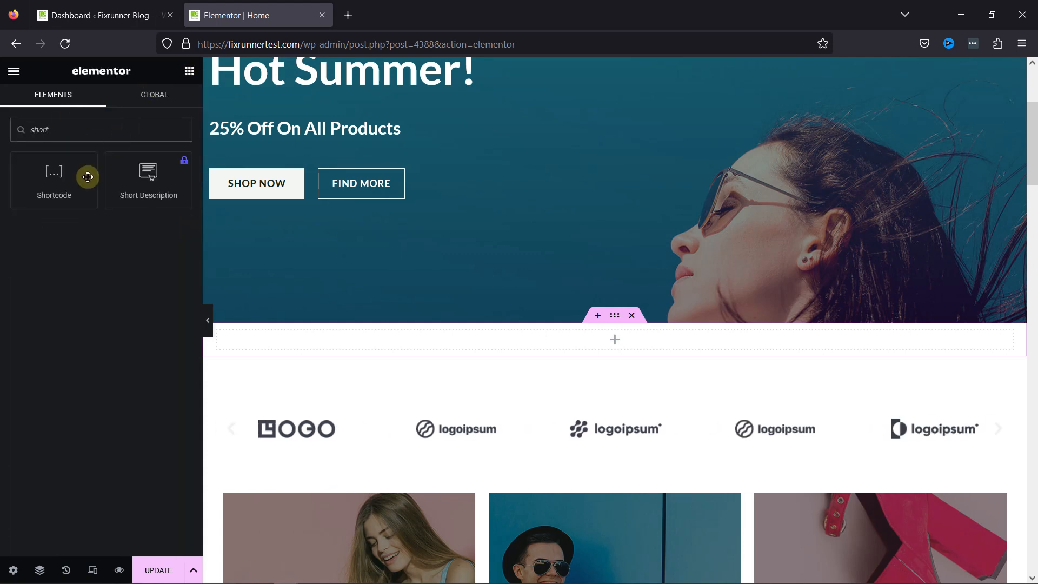
{"action": "left_click_drag", "start_coordinate": [87, 177], "coordinate": [609, 340]}
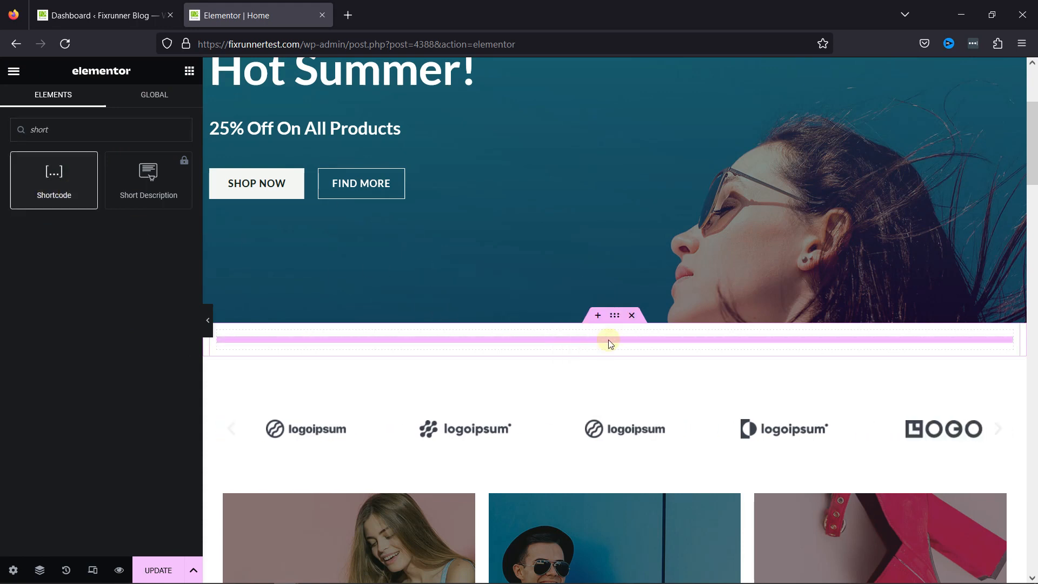
Enter the shortcode [products limit="8" columns="4" orderby="date" order="DESC" visibility="visible"] in the widget and review the product grid
{"action": "left_click", "coordinate": [70, 239]}
{"action": "type", "text": "[products limit=\"8\" columns=\"4\" orderby=\"date\" order=\"DESC\" visibility=\"visible\"]"}
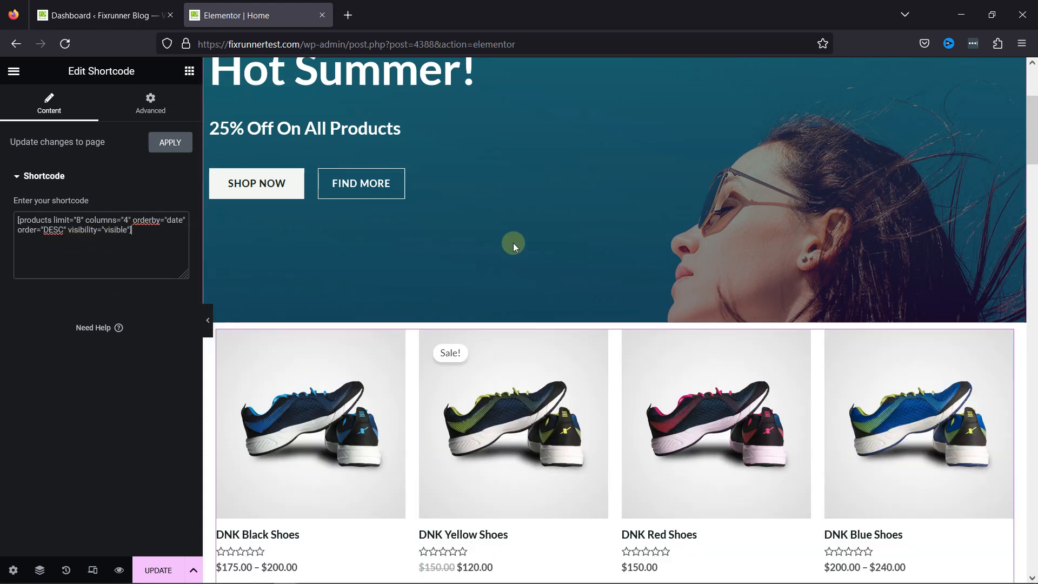
{"action": "scroll", "coordinate": [513, 242], "scroll_direction": "down", "scroll_amount": 4}
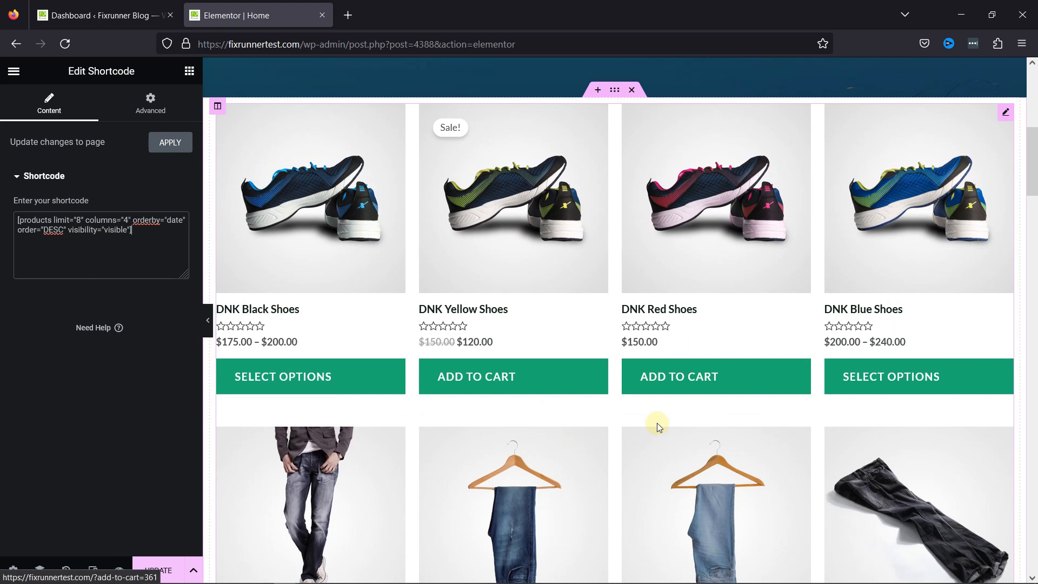
{"action": "scroll", "coordinate": [657, 423], "scroll_direction": "down", "scroll_amount": 5}
{"action": "scroll", "coordinate": [658, 427], "scroll_direction": "up", "scroll_amount": 4}
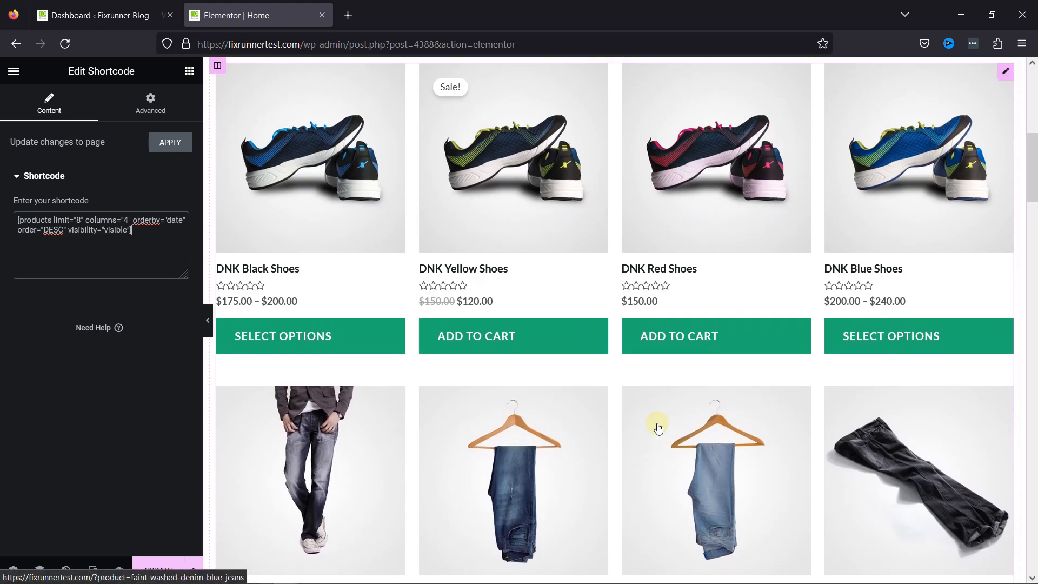
{"action": "scroll", "coordinate": [658, 428], "scroll_direction": "up", "scroll_amount": 1}
{"action": "scroll", "coordinate": [658, 427], "scroll_direction": "up", "scroll_amount": 1}
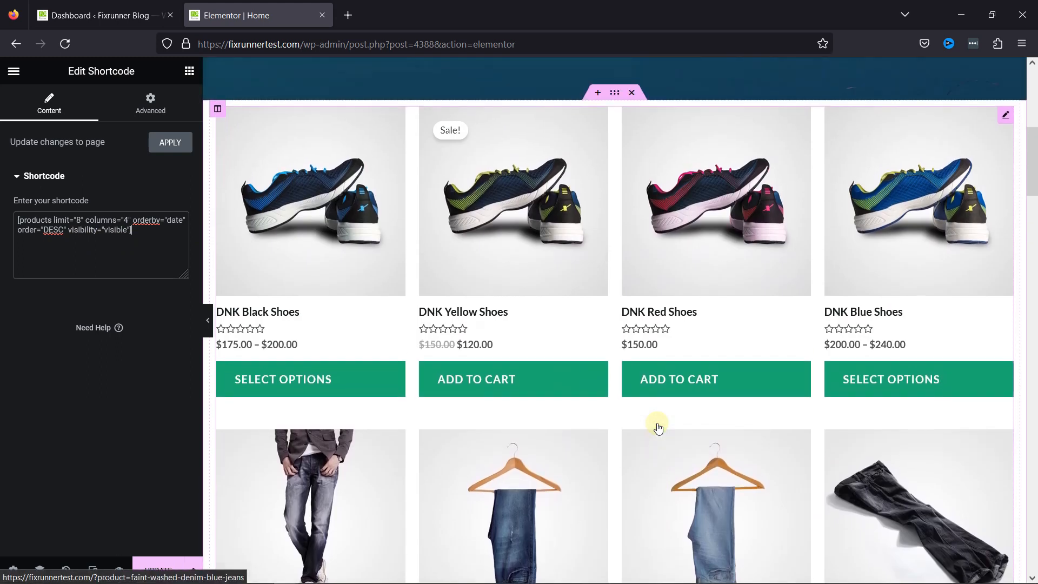
{"action": "scroll", "coordinate": [658, 427], "scroll_direction": "down", "scroll_amount": 3}
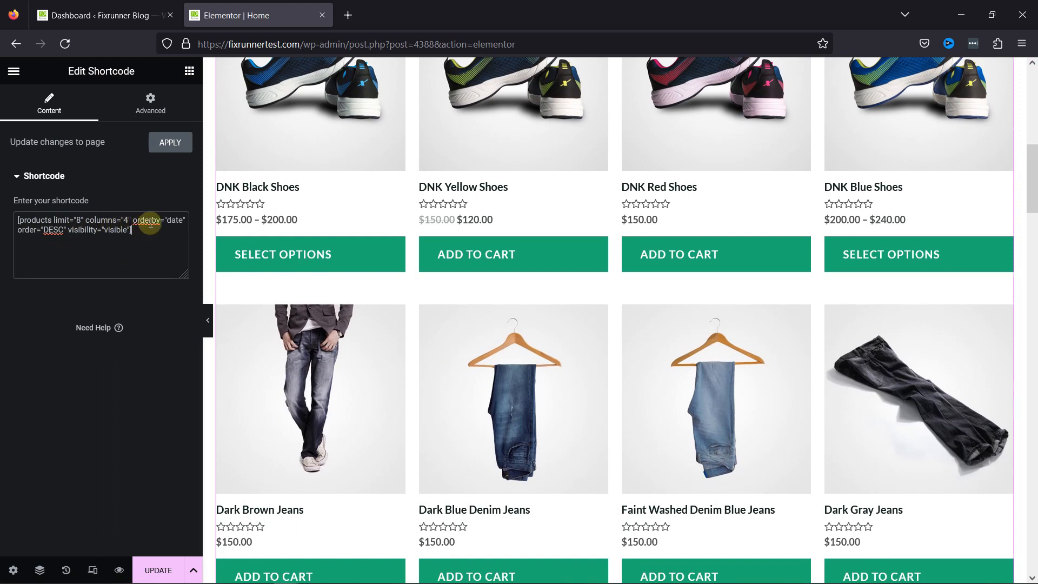
Try a product limit of 6 in the shortcode, and return the limit to 8
{"action": "left_click", "coordinate": [81, 221]}
{"action": "key", "text": "BackSpace"}
{"action": "type", "text": "6"}
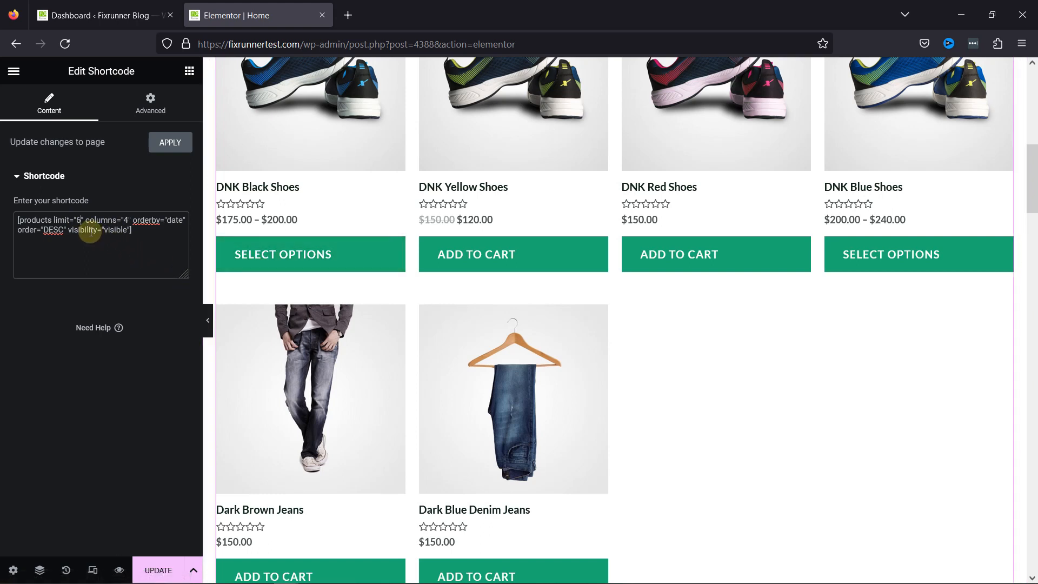
{"action": "key", "text": "BackSpace"}
{"action": "type", "text": "8"}
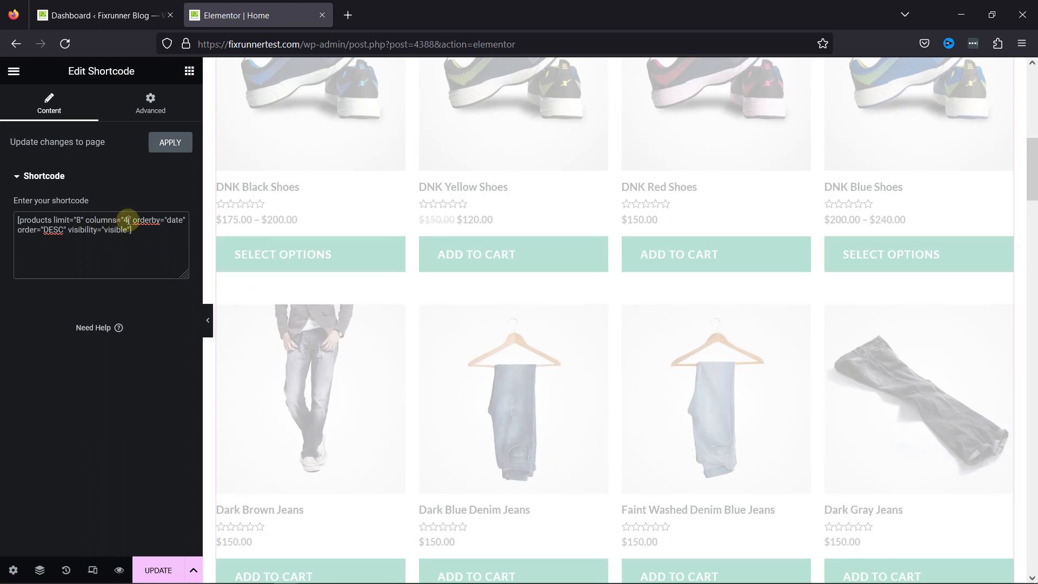
Try the products shortcode with limit 6 and columns 2, and review the resulting grid
{"action": "key", "text": "BackSpace"}
{"action": "type", "text": "6"}
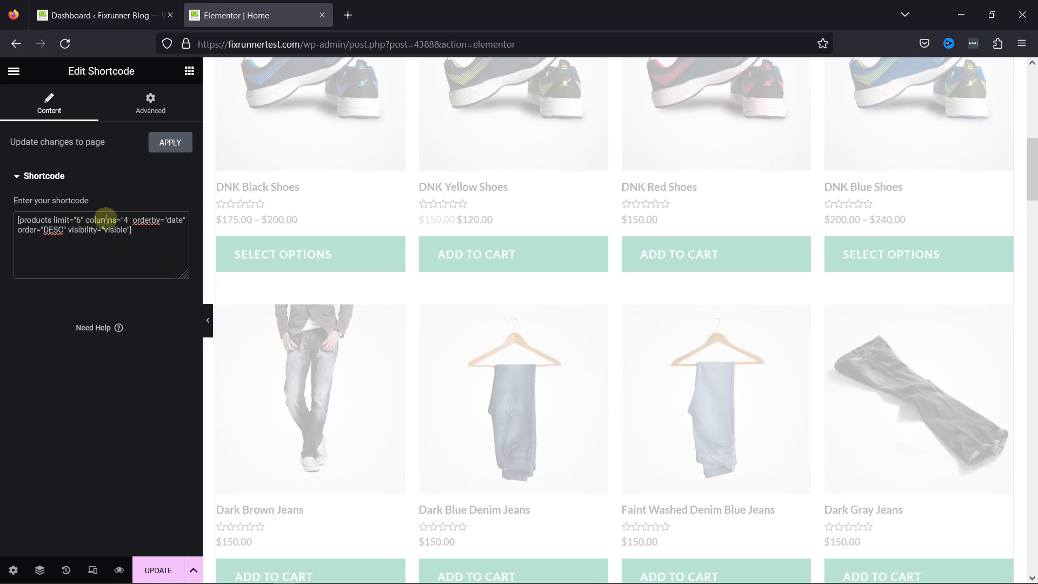
{"action": "key", "text": "BackSpace"}
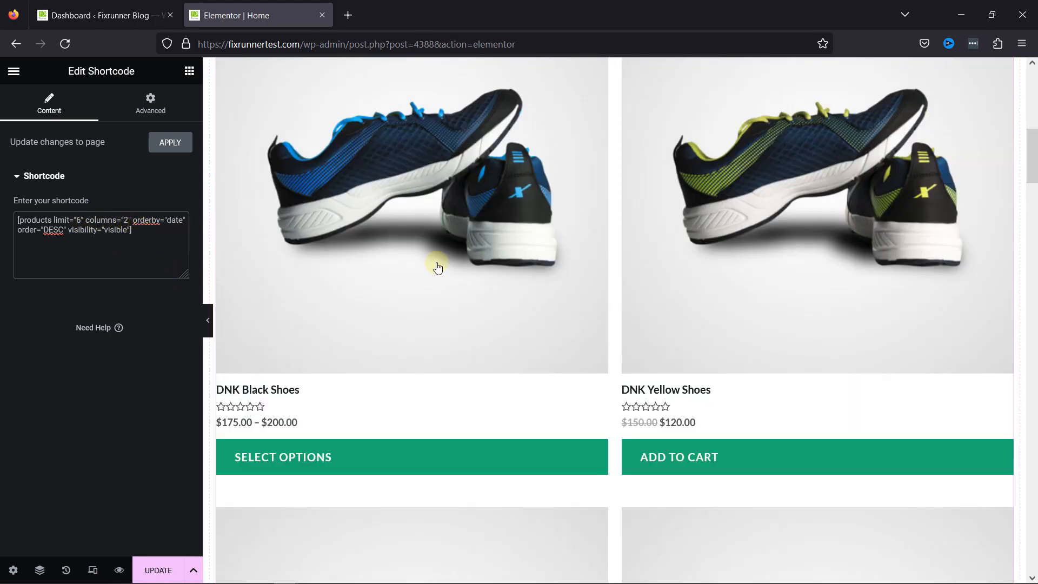
{"action": "scroll", "coordinate": [436, 267], "scroll_direction": "down", "scroll_amount": 12}
{"action": "scroll", "coordinate": [437, 267], "scroll_direction": "down", "scroll_amount": 5}
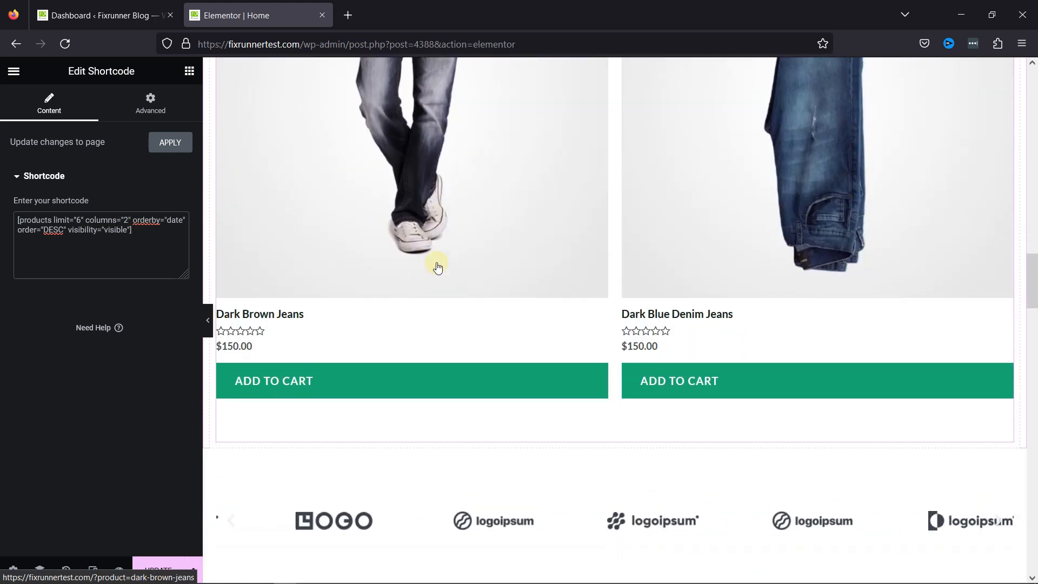
{"action": "scroll", "coordinate": [436, 267], "scroll_direction": "up", "scroll_amount": 6}
Return the products shortcode to columns 4 and limit 8
{"action": "key", "text": "BackSpace"}
{"action": "type", "text": "4"}
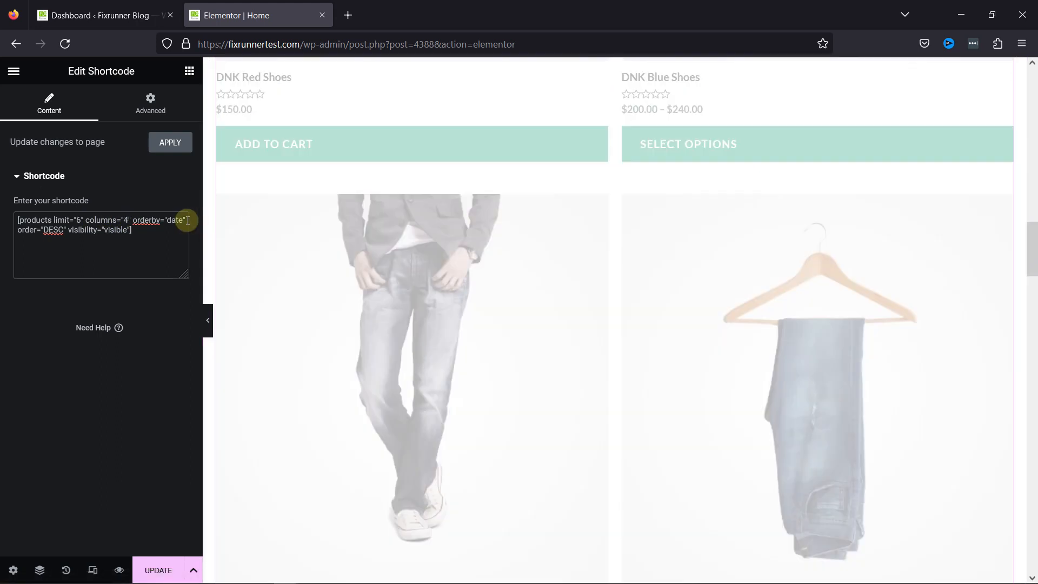
{"action": "key", "text": "BackSpace"}
{"action": "type", "text": "8"}
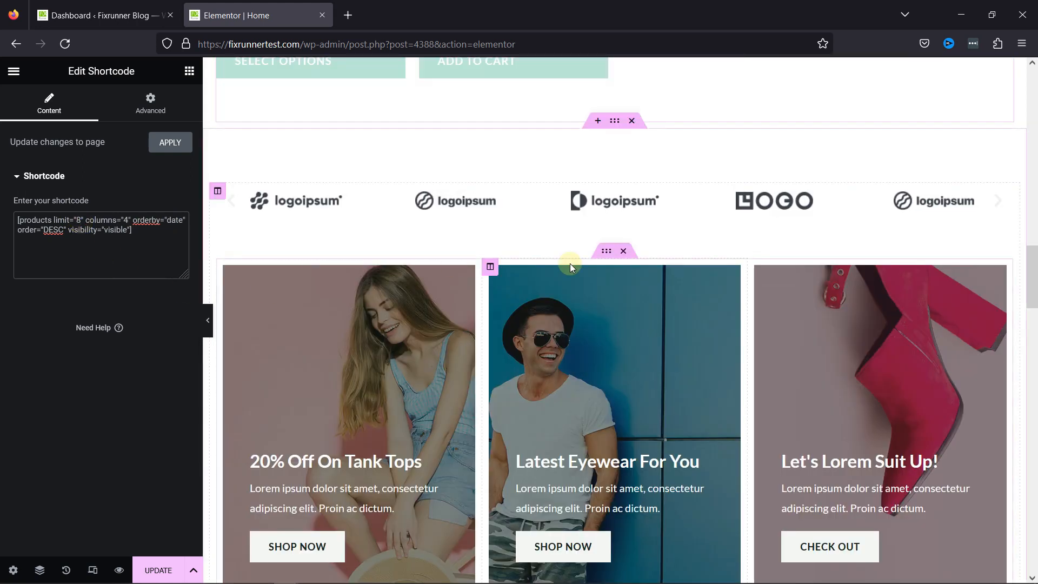
{"action": "scroll", "coordinate": [570, 264], "scroll_direction": "up", "scroll_amount": 8}
{"action": "scroll", "coordinate": [570, 264], "scroll_direction": "up", "scroll_amount": 2}
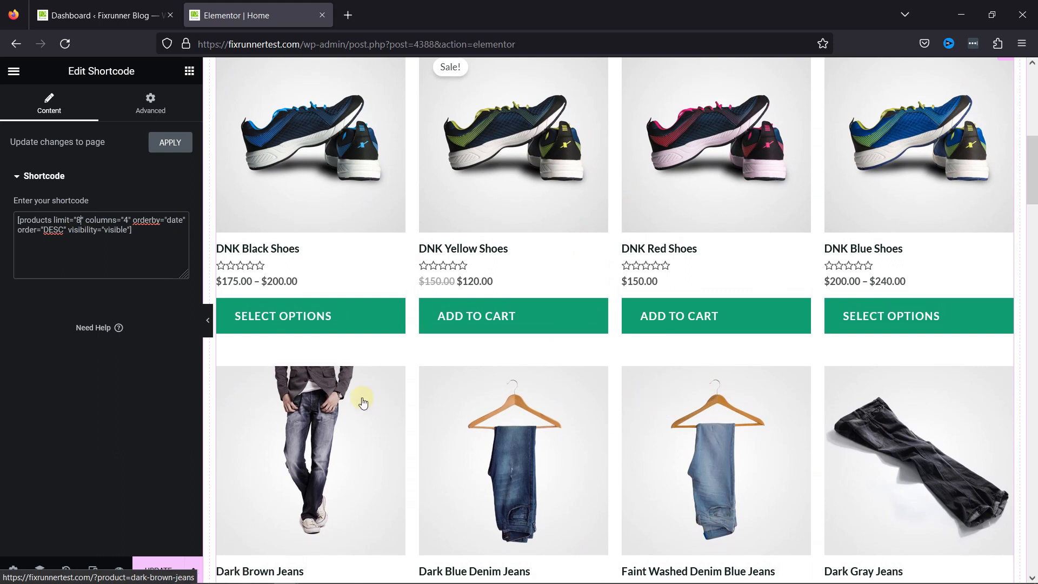
Save the Home page changes and review the product grid on the live store page
{"action": "left_click", "coordinate": [158, 566]}
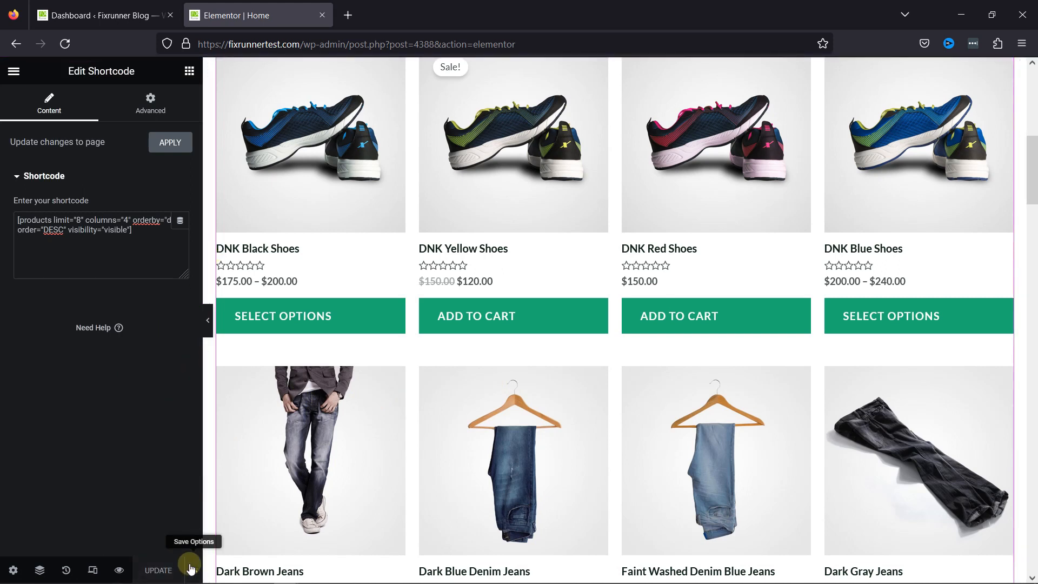
{"action": "left_click", "coordinate": [13, 71]}
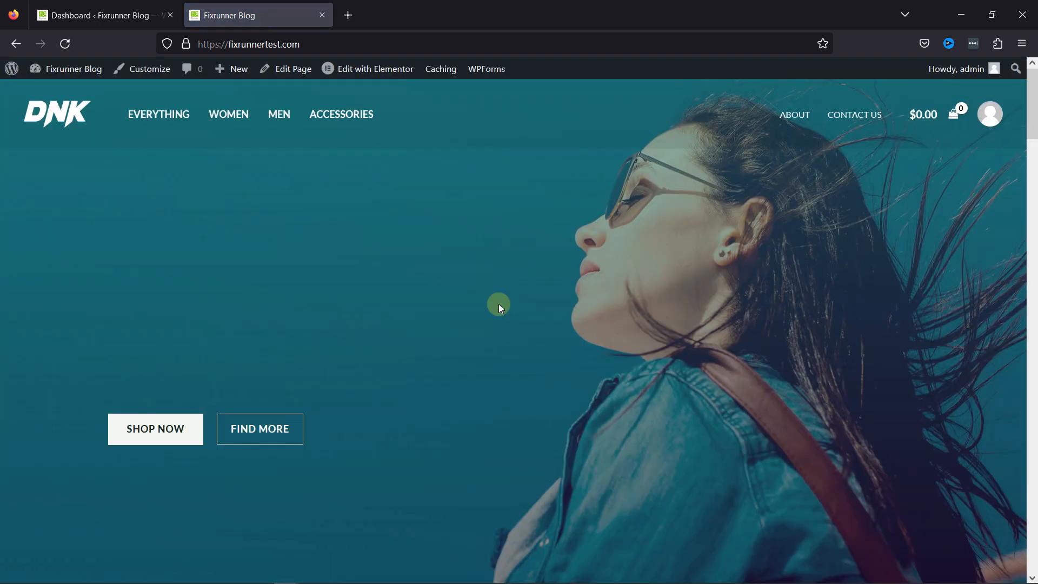
{"action": "scroll", "coordinate": [692, 368], "scroll_direction": "down", "scroll_amount": 5}
{"action": "scroll", "coordinate": [693, 373], "scroll_direction": "down", "scroll_amount": 2}
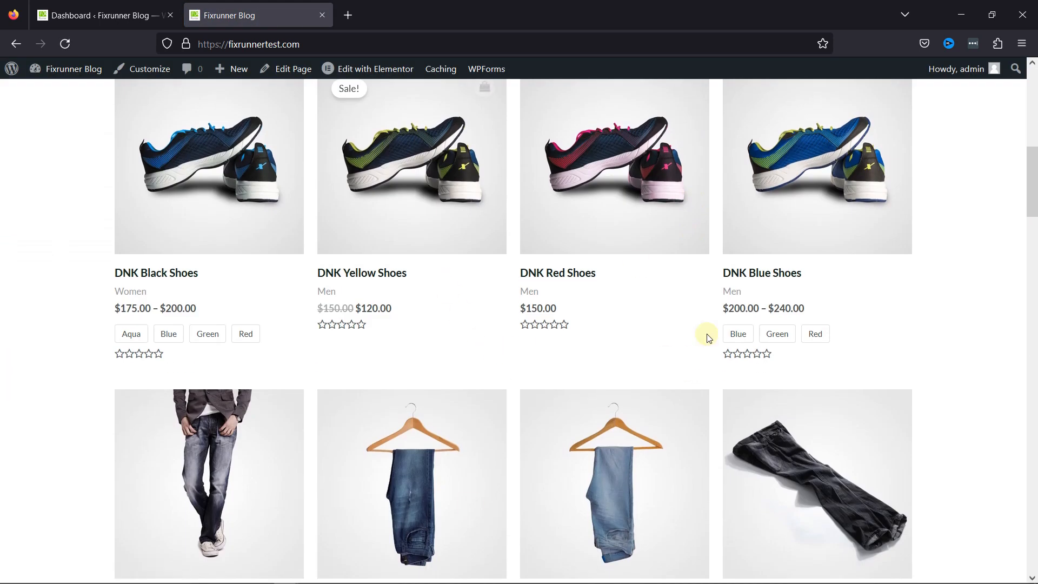
{"action": "scroll", "coordinate": [535, 258], "scroll_direction": "up", "scroll_amount": 3}
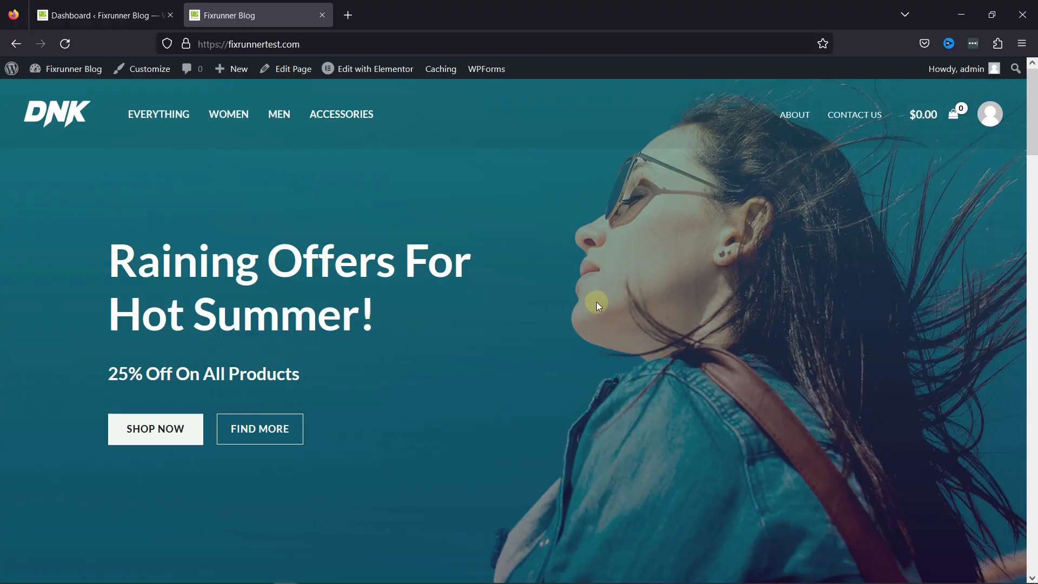
Open the Home page in the Elementor editor and insert a single-column section between the hero banner and the logo carousel
{"action": "scroll", "coordinate": [596, 302], "scroll_direction": "down", "scroll_amount": 6}
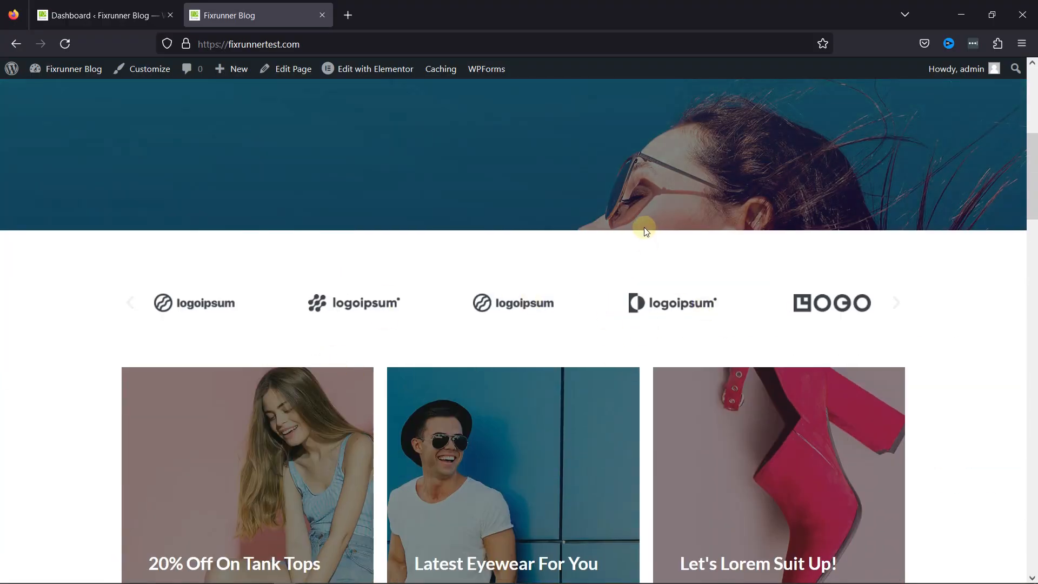
{"action": "scroll", "coordinate": [595, 241], "scroll_direction": "up", "scroll_amount": 3}
{"action": "scroll", "coordinate": [594, 238], "scroll_direction": "up", "scroll_amount": 3}
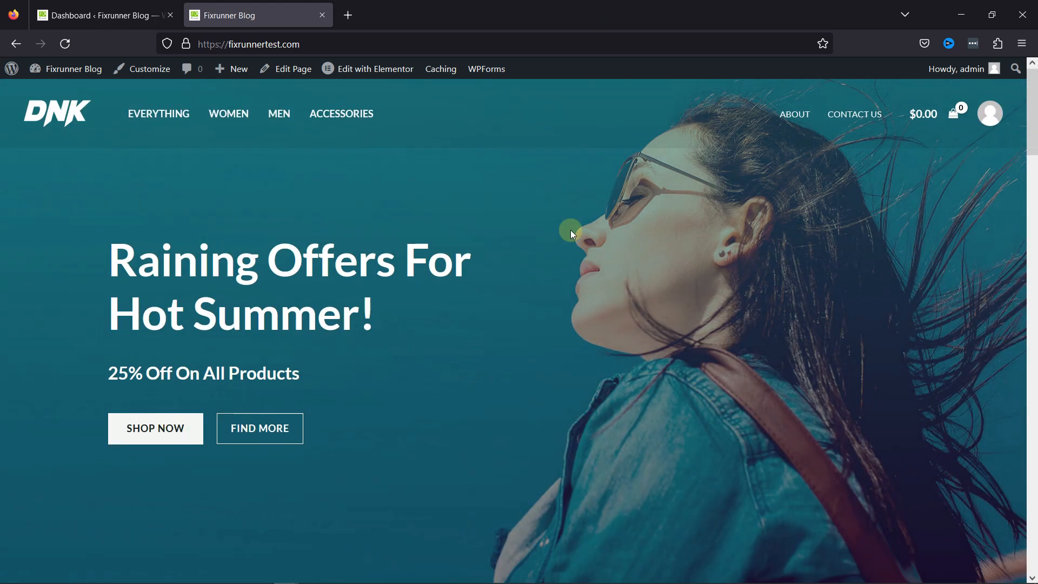
{"action": "left_click", "coordinate": [371, 73]}
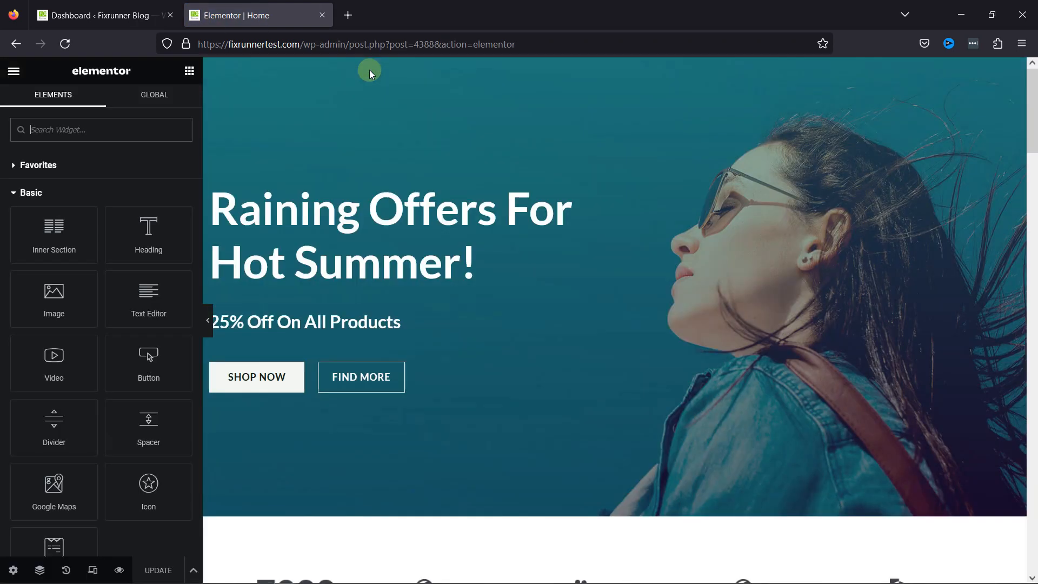
{"action": "scroll", "coordinate": [370, 71], "scroll_direction": "down", "scroll_amount": 3}
{"action": "mouse_move", "coordinate": [682, 335]}
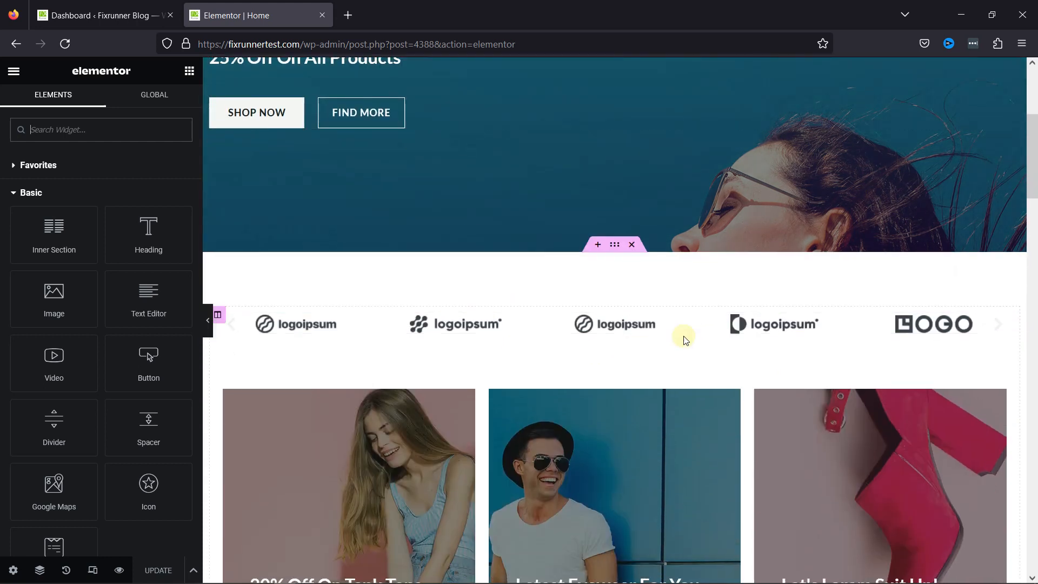
{"action": "left_click", "coordinate": [597, 246]}
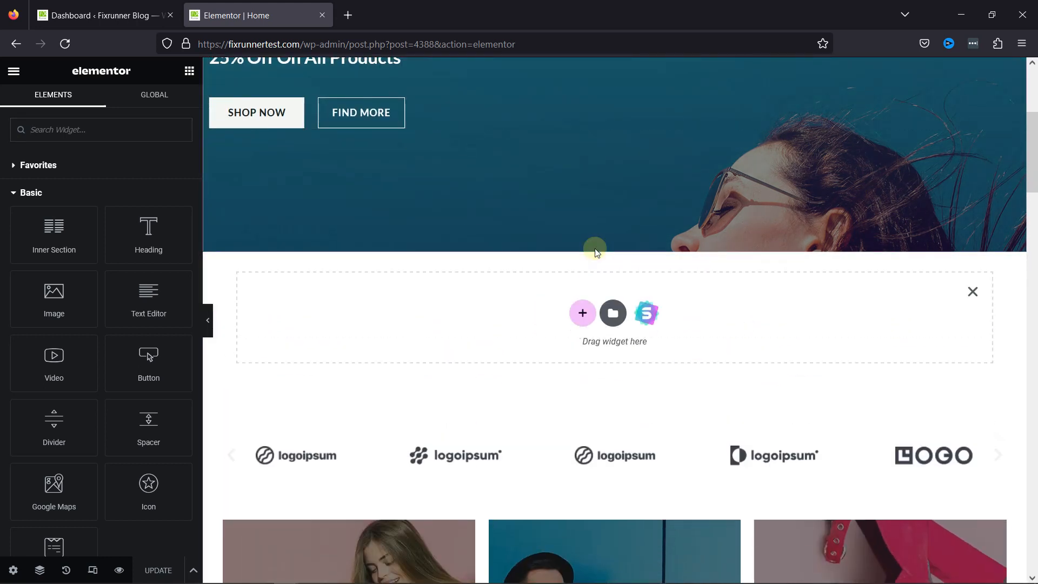
{"action": "left_click", "coordinate": [589, 311]}
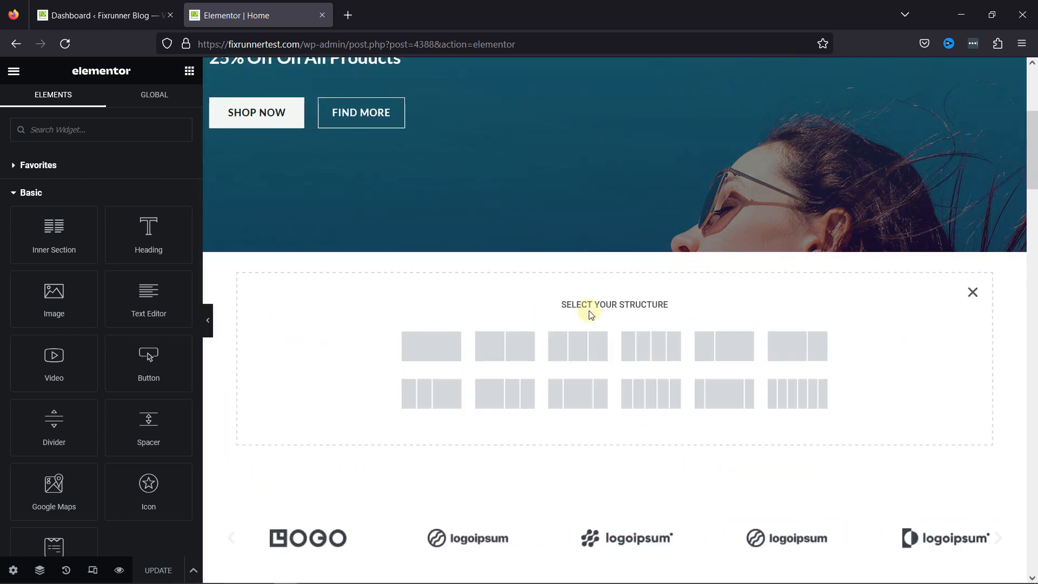
{"action": "left_click", "coordinate": [422, 342]}
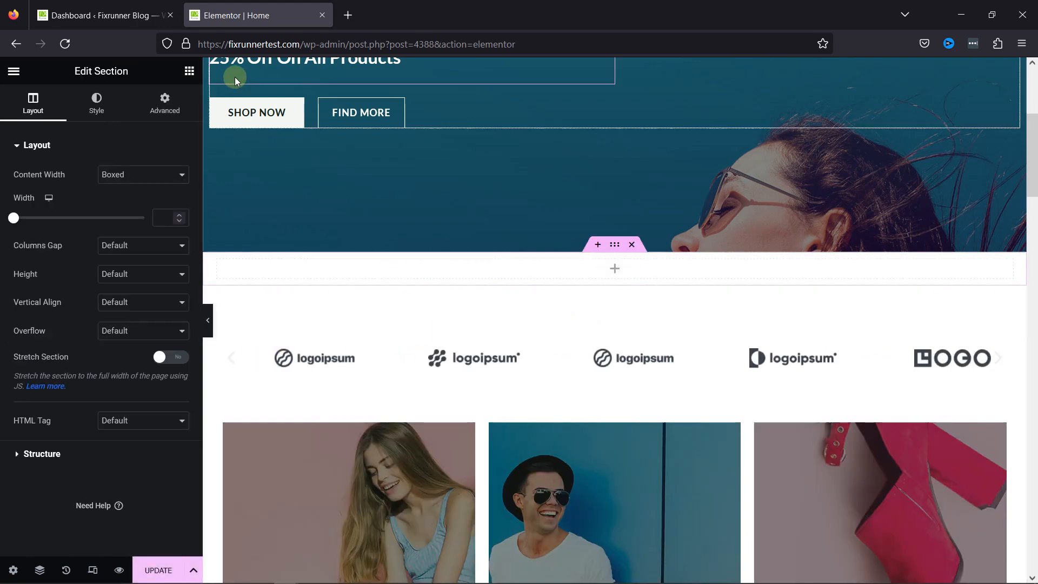
Add a Shortcode widget to the empty section and enter [products limit="4" columns="4" orderby="popularity" ]
{"action": "left_click", "coordinate": [189, 71]}
{"action": "left_click", "coordinate": [117, 127]}
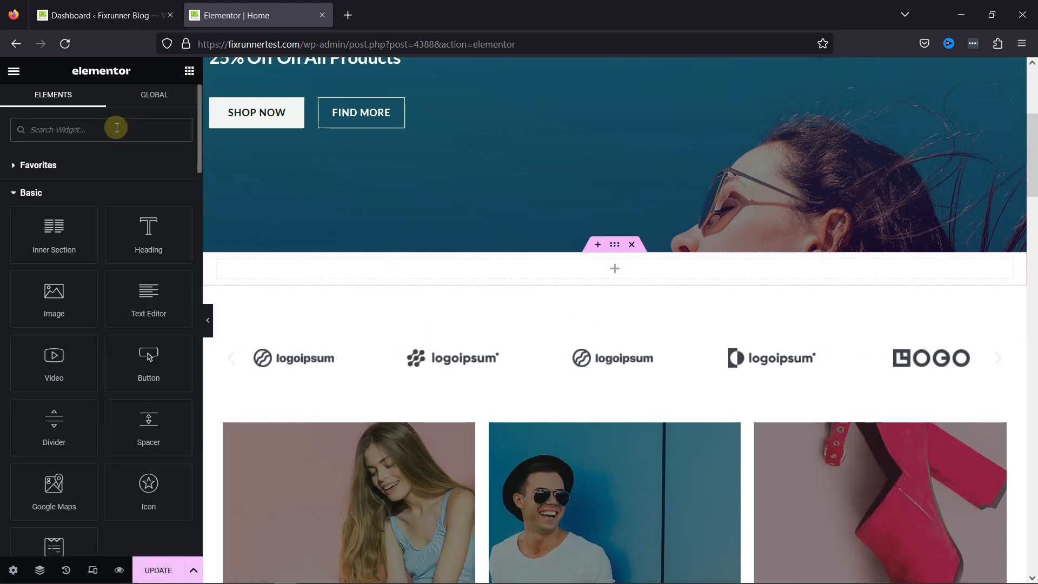
{"action": "type", "text": "short"}
{"action": "left_click_drag", "start_coordinate": [65, 158], "coordinate": [654, 269]}
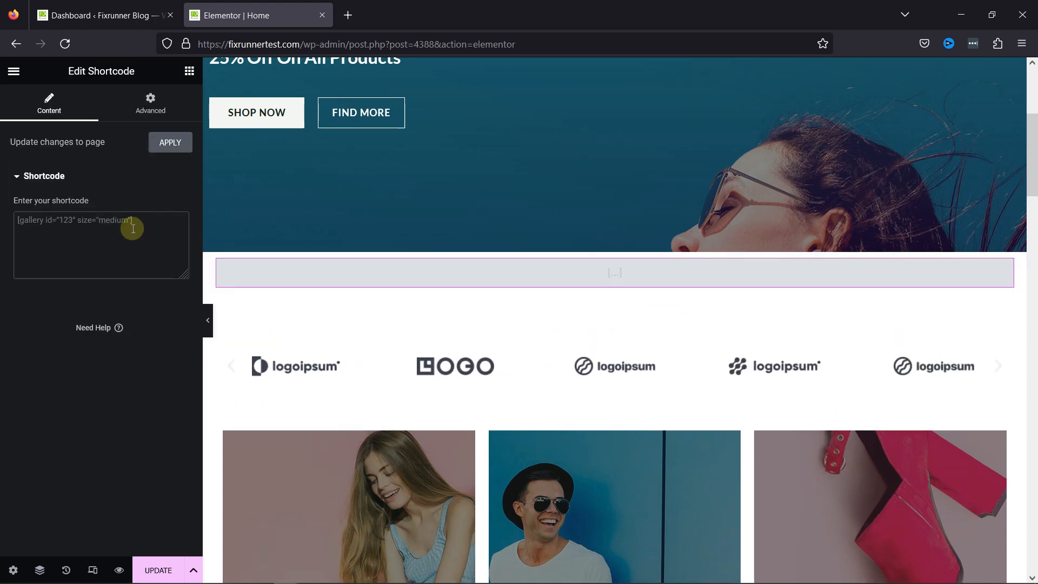
{"action": "type", "text": "[products limit=\"4\" columns=\"4\" orderby=\"popularity\" ]"}
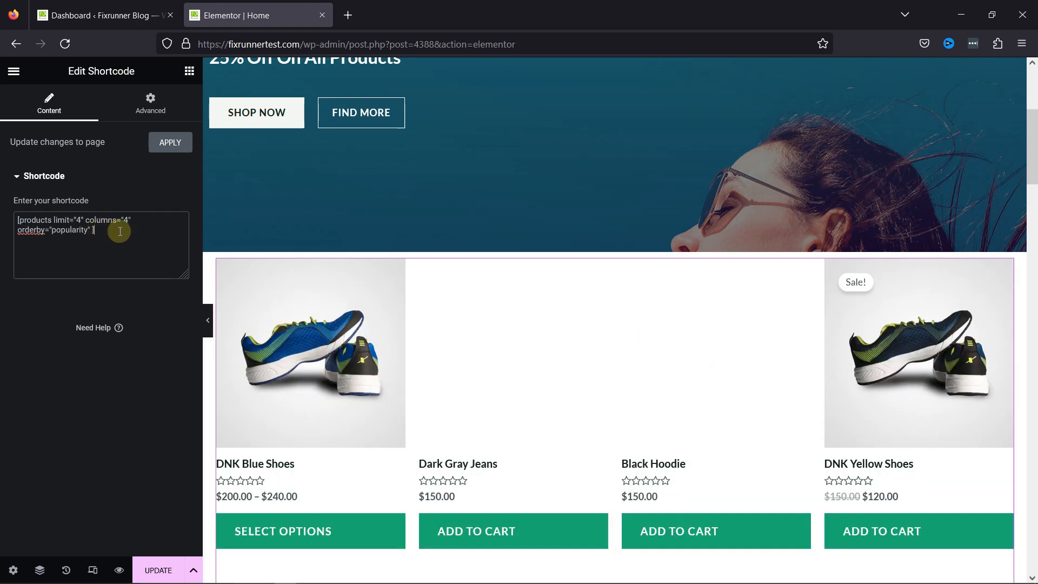
{"action": "scroll", "coordinate": [558, 260], "scroll_direction": "down", "scroll_amount": 1}
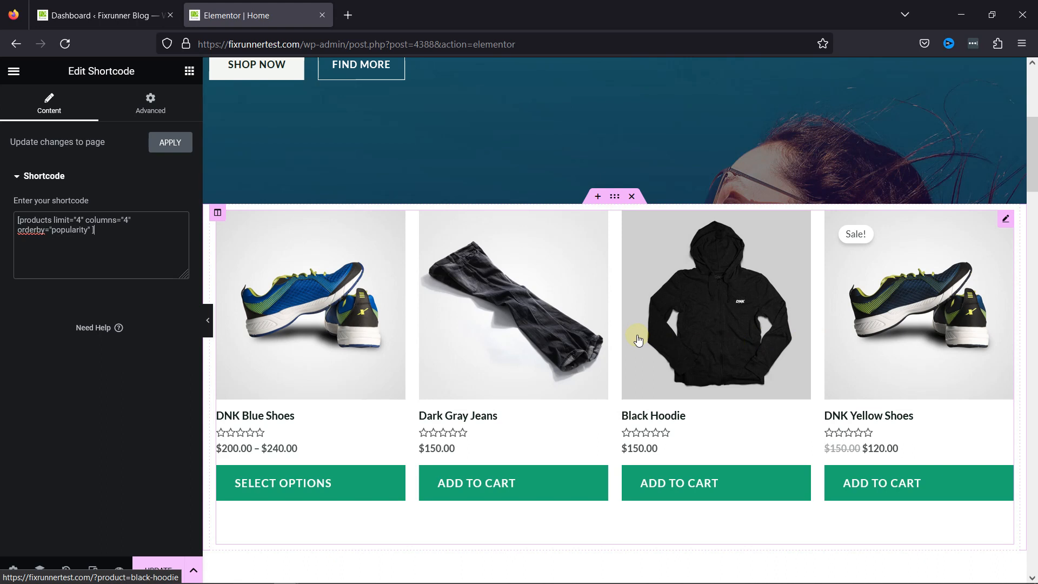
Save the Home page and view its popular products section on the live site in a new browser tab
{"action": "left_click", "coordinate": [158, 569]}
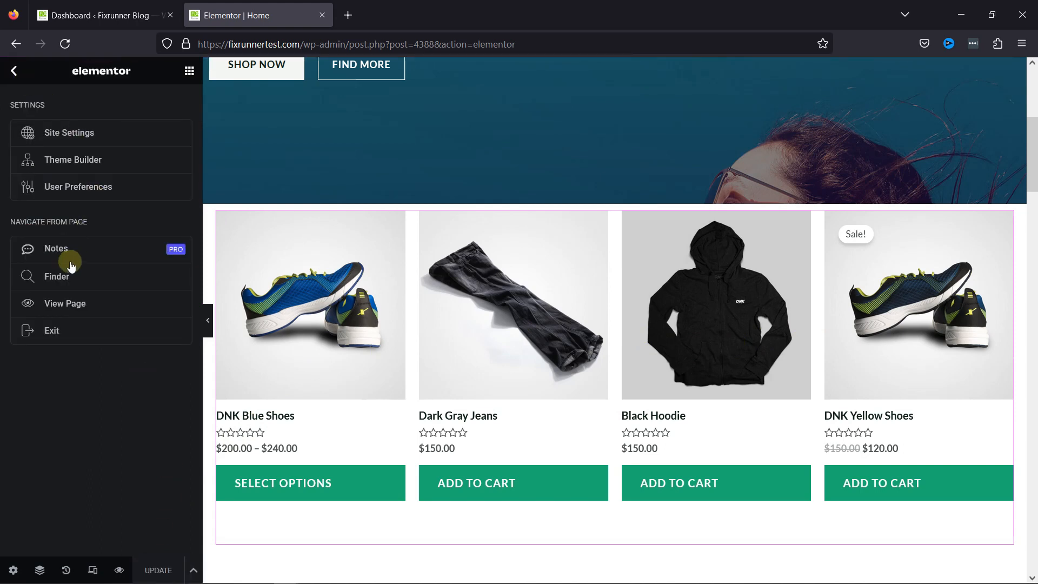
{"action": "right_click", "coordinate": [66, 297]}
{"action": "left_click", "coordinate": [80, 310]}
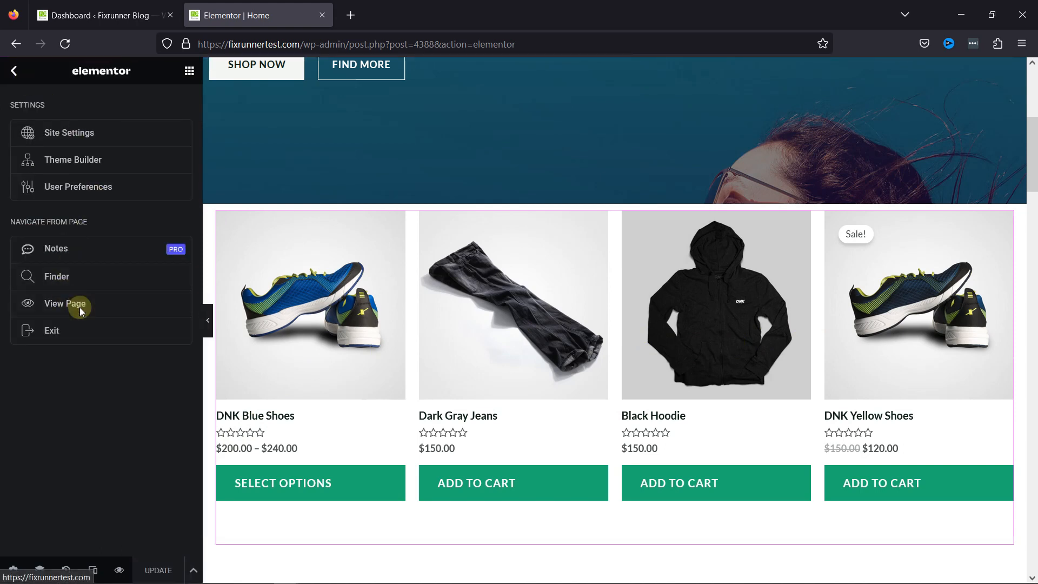
{"action": "left_click", "coordinate": [433, 24]}
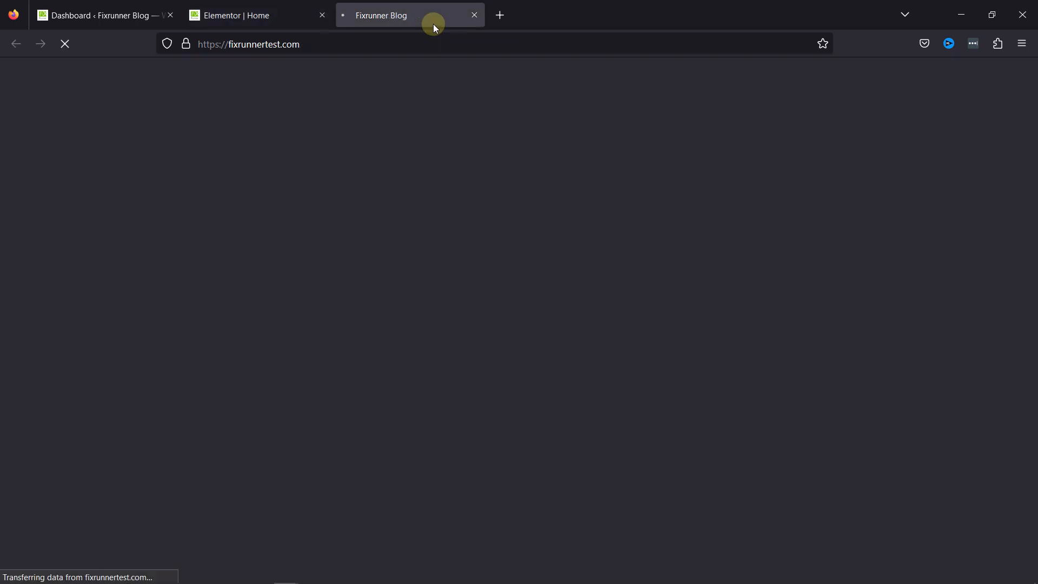
{"action": "scroll", "coordinate": [524, 236], "scroll_direction": "down", "scroll_amount": 7}
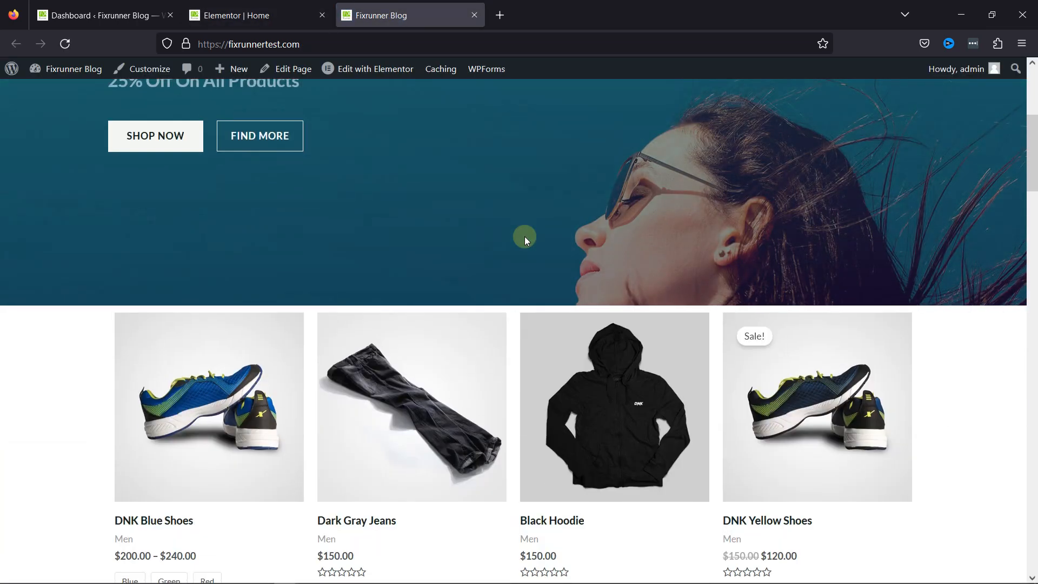
Review the popular products grid below the hero banner on the live home page
{"action": "scroll", "coordinate": [603, 420], "scroll_direction": "down", "scroll_amount": 1}
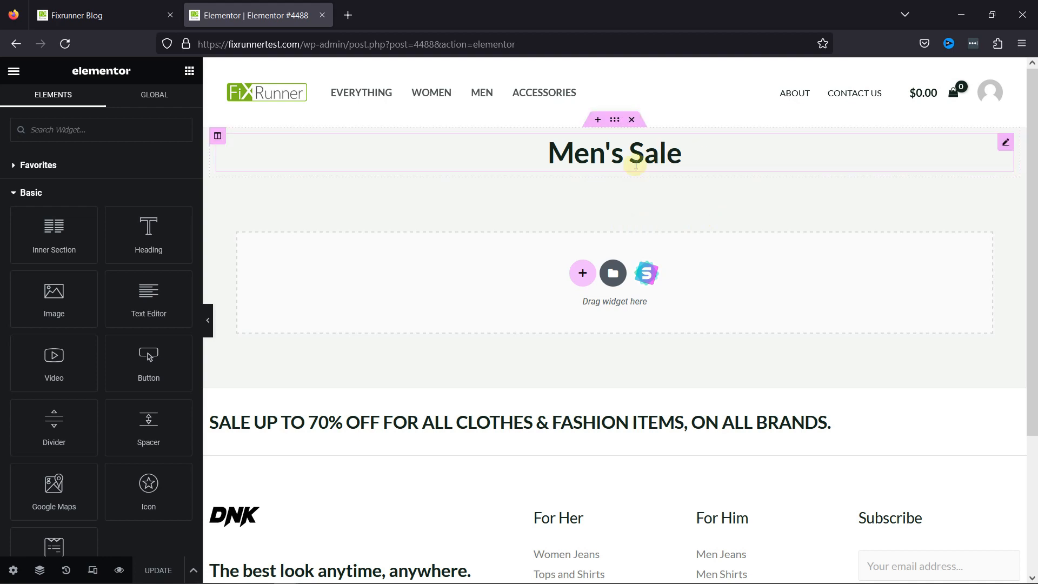
Insert a single-column section below the Men's Sale heading and place a Shortcode widget in it
{"action": "left_click", "coordinate": [581, 274]}
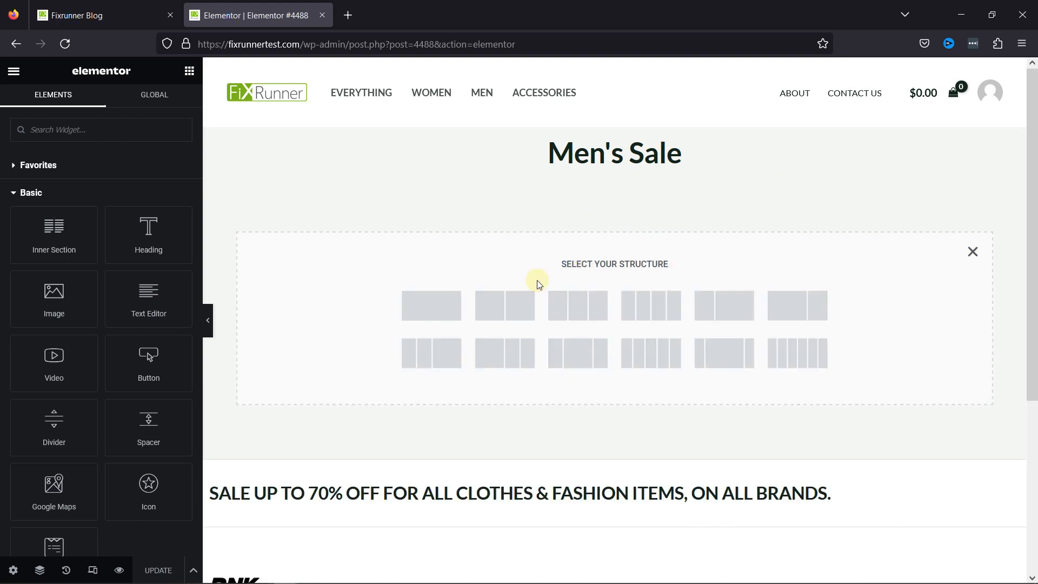
{"action": "left_click", "coordinate": [453, 306]}
{"action": "left_click", "coordinate": [190, 71]}
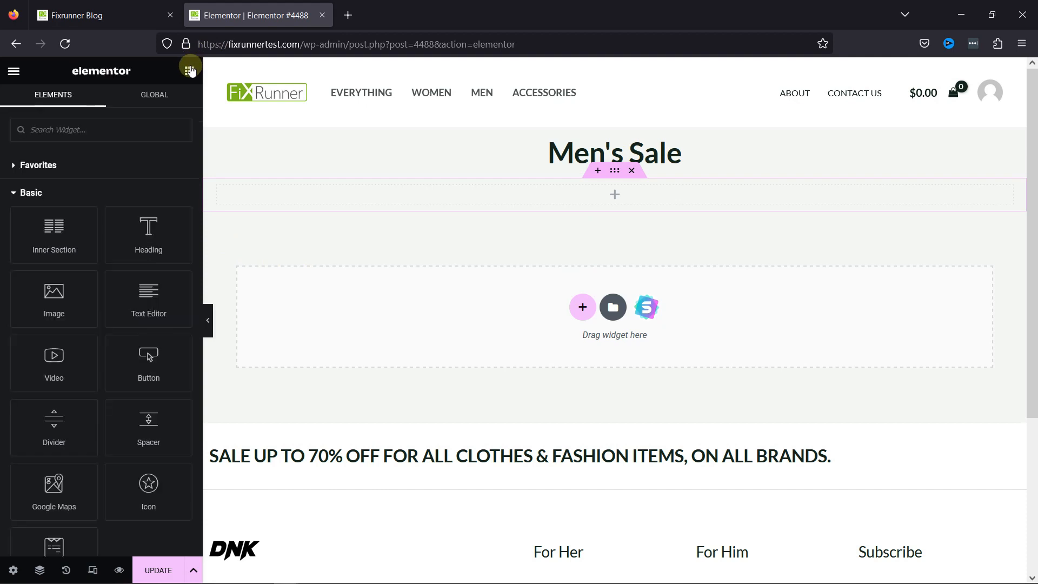
{"action": "left_click", "coordinate": [142, 129]}
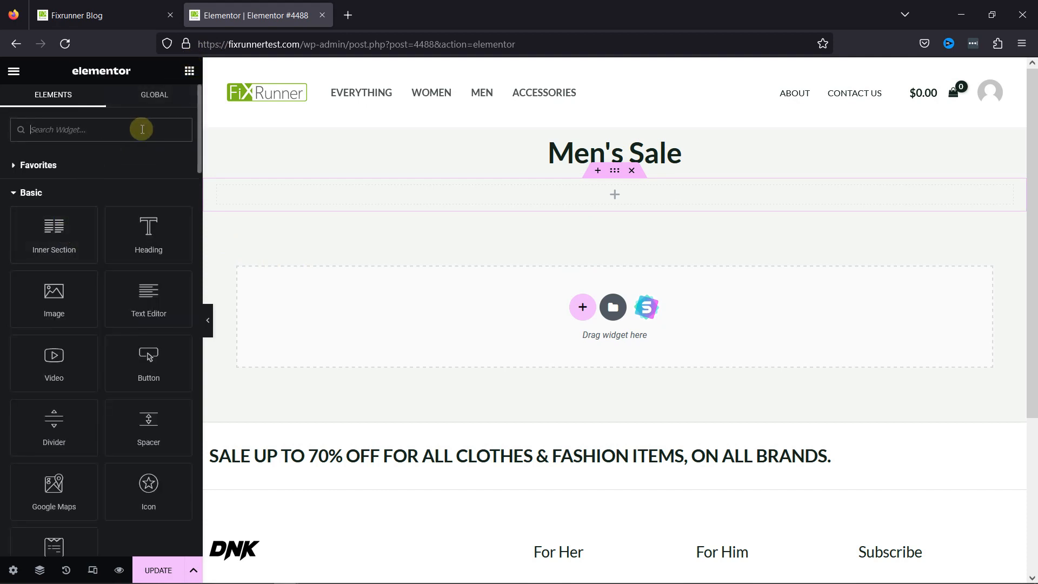
{"action": "type", "text": "shor"}
{"action": "left_click_drag", "start_coordinate": [28, 178], "coordinate": [444, 199]}
Set the widget's shortcode to [products limit="100" columns="4" orderby="popularity" on_sale="true" category="men" ] and review the product grid
{"action": "left_click", "coordinate": [107, 243]}
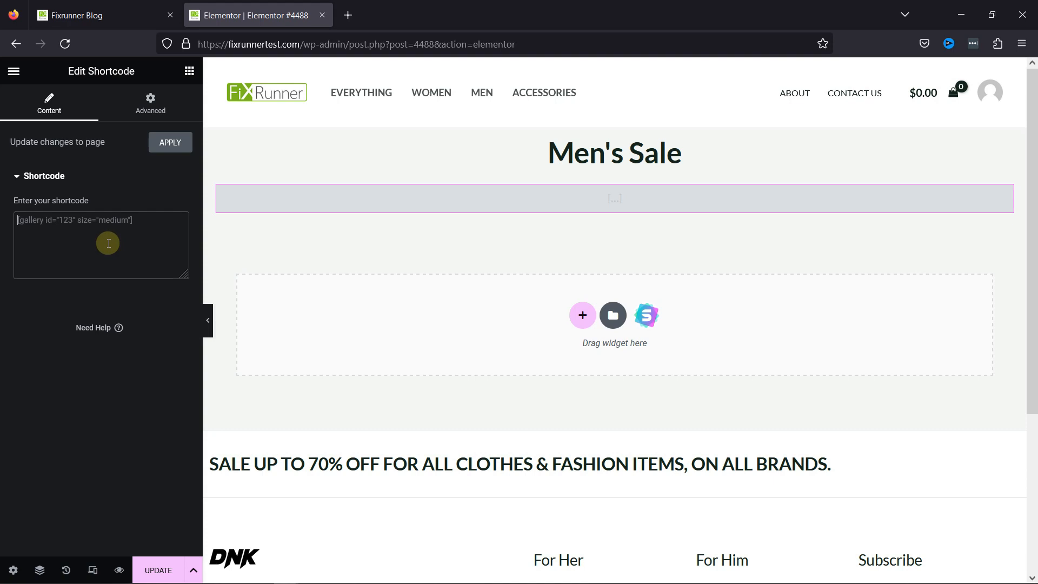
{"action": "type", "text": "[products limit=\"100\" columns=\"4\" orderby=\"popularity\" on_sale=\"true\" category=\"men\" ]"}
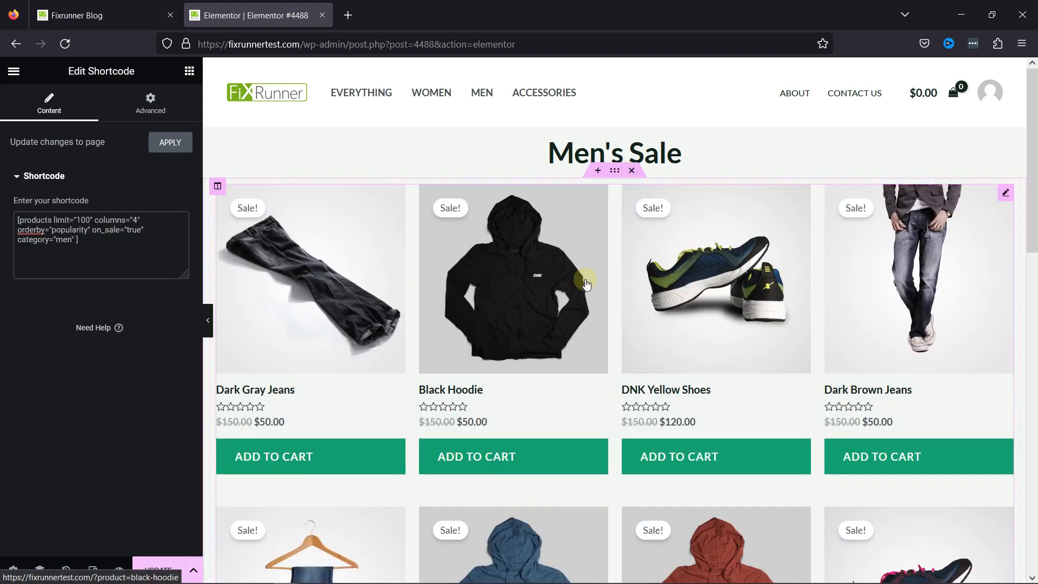
{"action": "scroll", "coordinate": [579, 342], "scroll_direction": "down", "scroll_amount": 3}
{"action": "scroll", "coordinate": [586, 284], "scroll_direction": "down", "scroll_amount": 2}
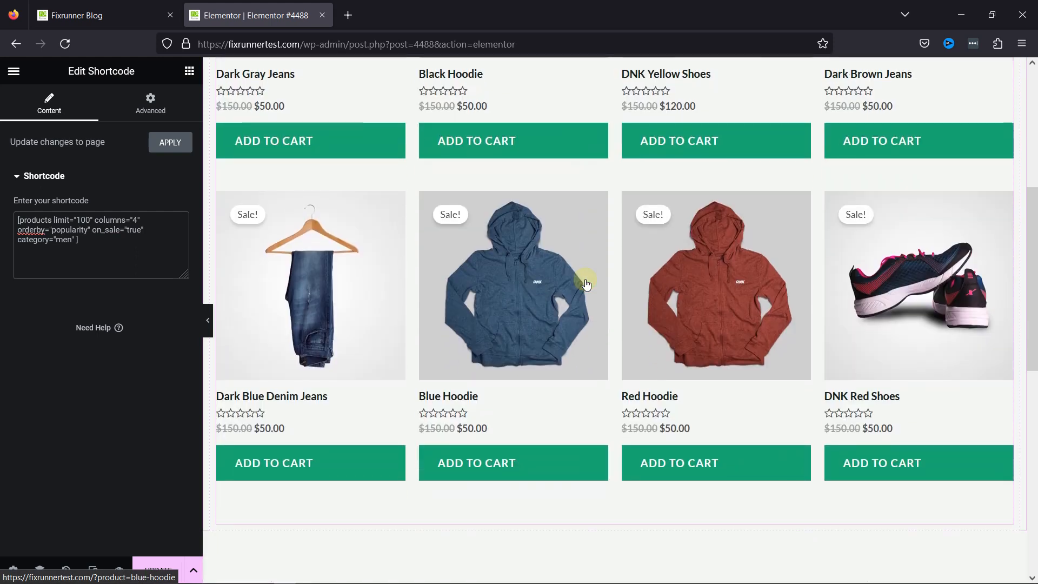
{"action": "scroll", "coordinate": [587, 283], "scroll_direction": "up", "scroll_amount": 3}
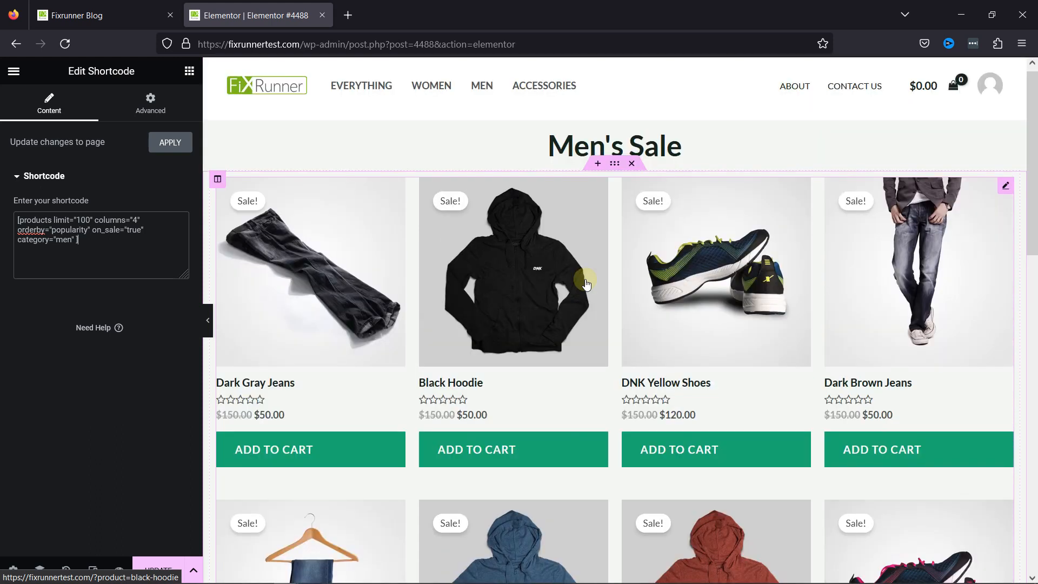
{"action": "scroll", "coordinate": [586, 284], "scroll_direction": "up", "scroll_amount": 2}
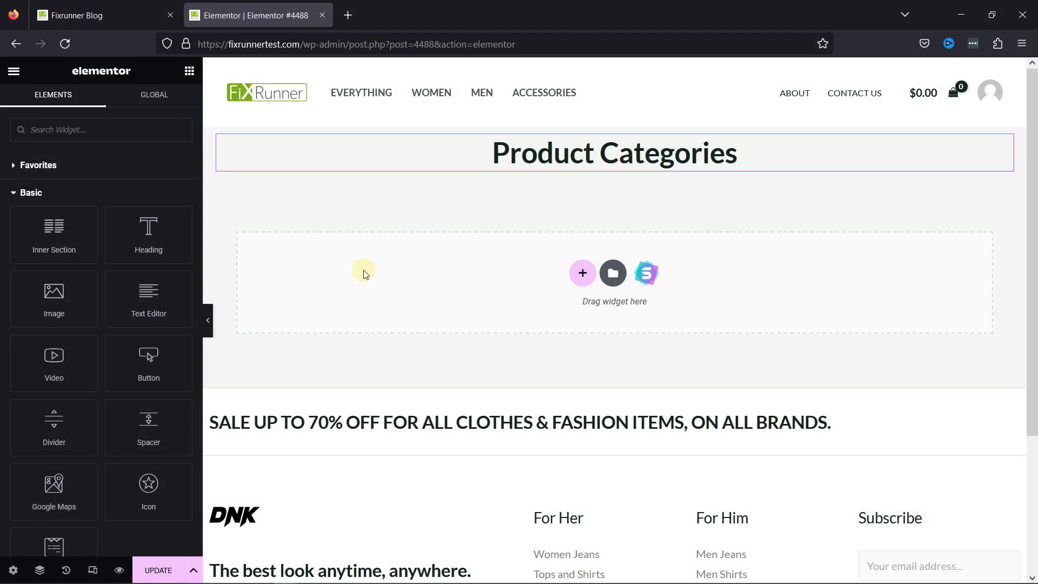
Insert a single-column section below the Product Categories heading and place a Shortcode widget in it
{"action": "left_click", "coordinate": [580, 273]}
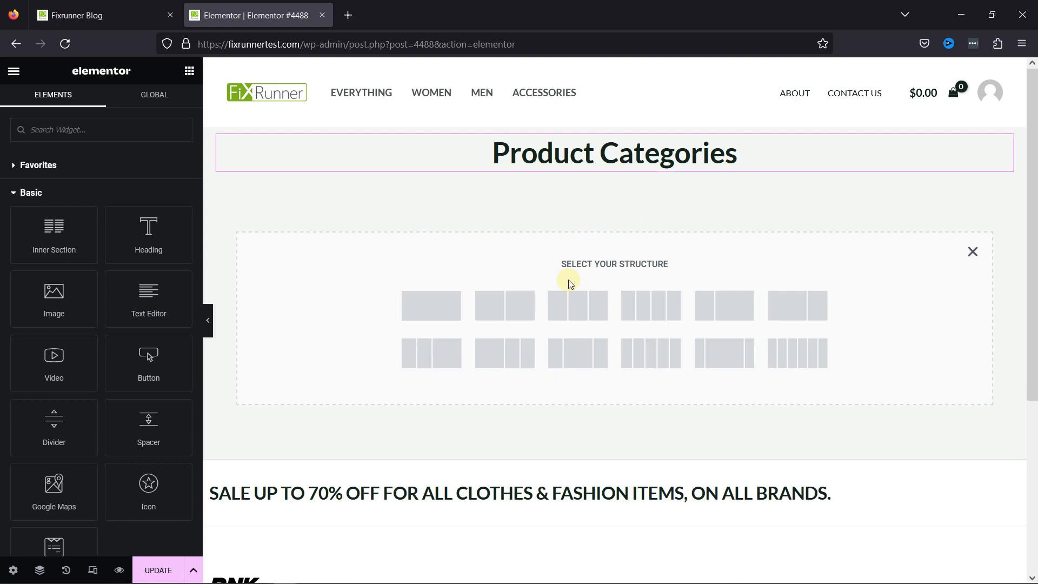
{"action": "left_click", "coordinate": [439, 312]}
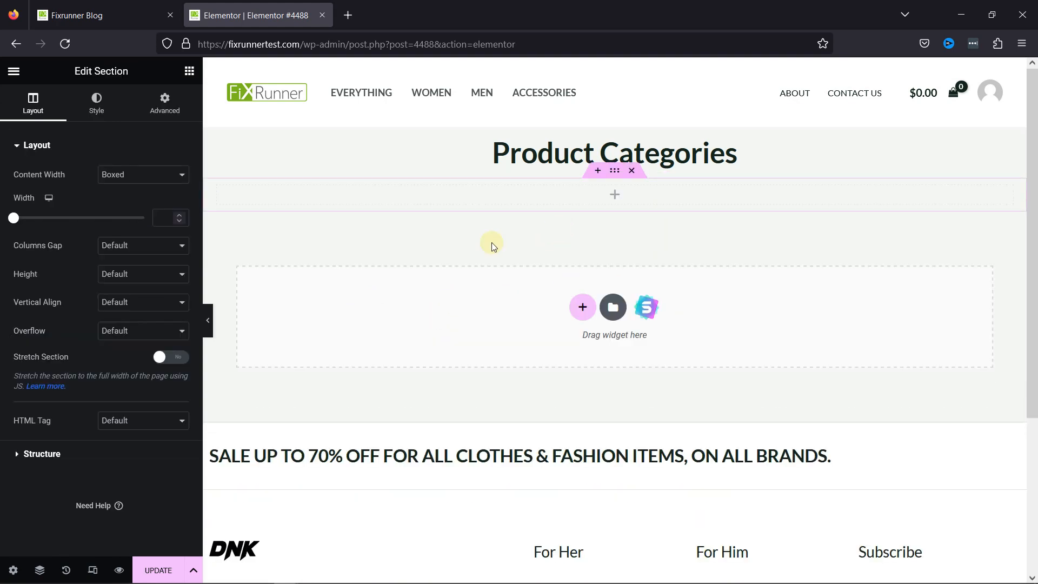
{"action": "left_click", "coordinate": [189, 72]}
{"action": "left_click", "coordinate": [103, 128]}
{"action": "type", "text": "short"}
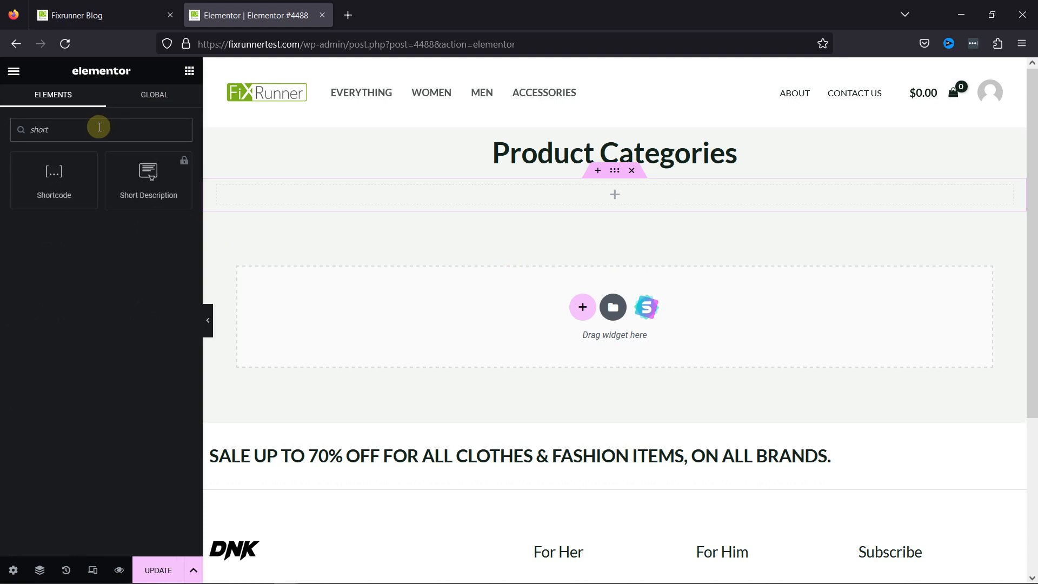
{"action": "left_click_drag", "start_coordinate": [53, 176], "coordinate": [560, 198]}
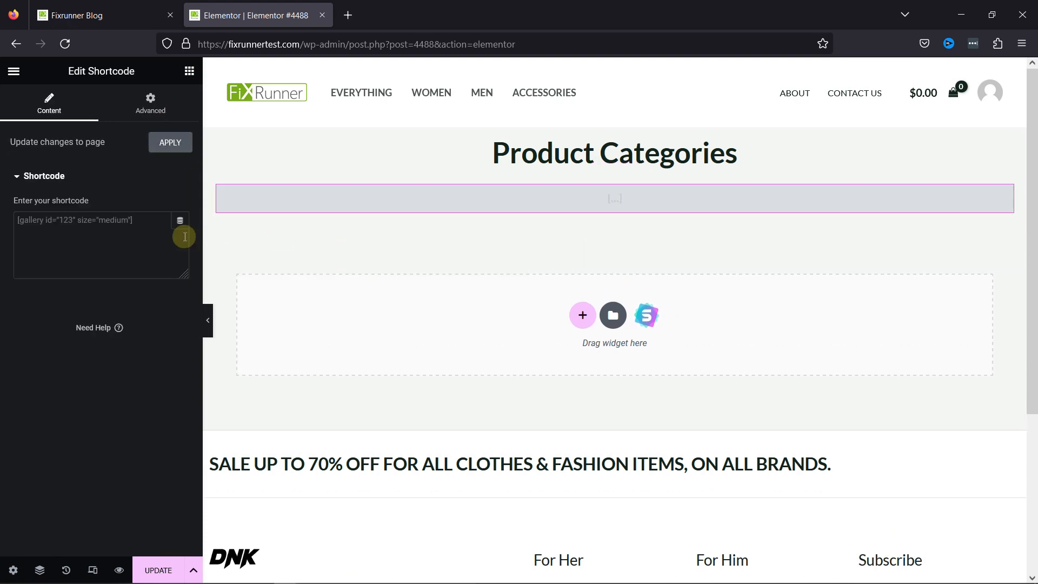
Enter [product_categories] as the widget's shortcode and review the category grid on the page
{"action": "left_click", "coordinate": [128, 240]}
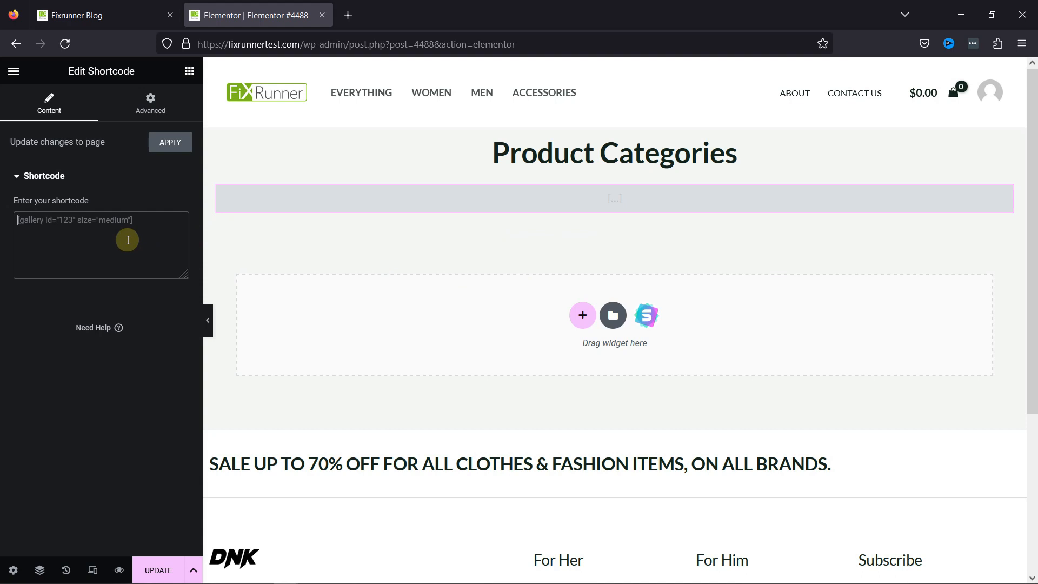
{"action": "type", "text": "[product_categories]"}
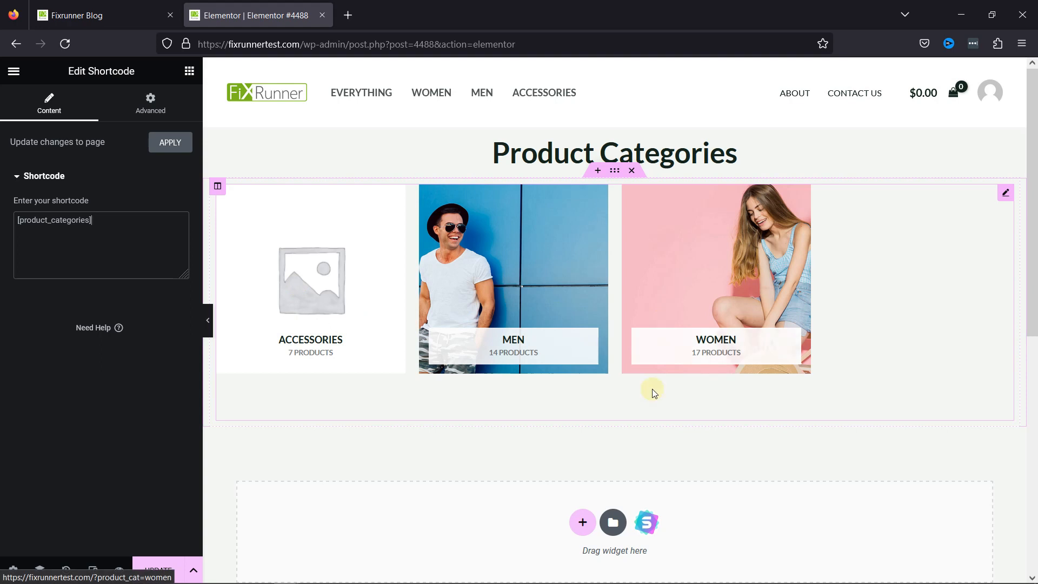
{"action": "scroll", "coordinate": [652, 390], "scroll_direction": "down", "scroll_amount": 5}
{"action": "scroll", "coordinate": [652, 389], "scroll_direction": "up", "scroll_amount": 5}
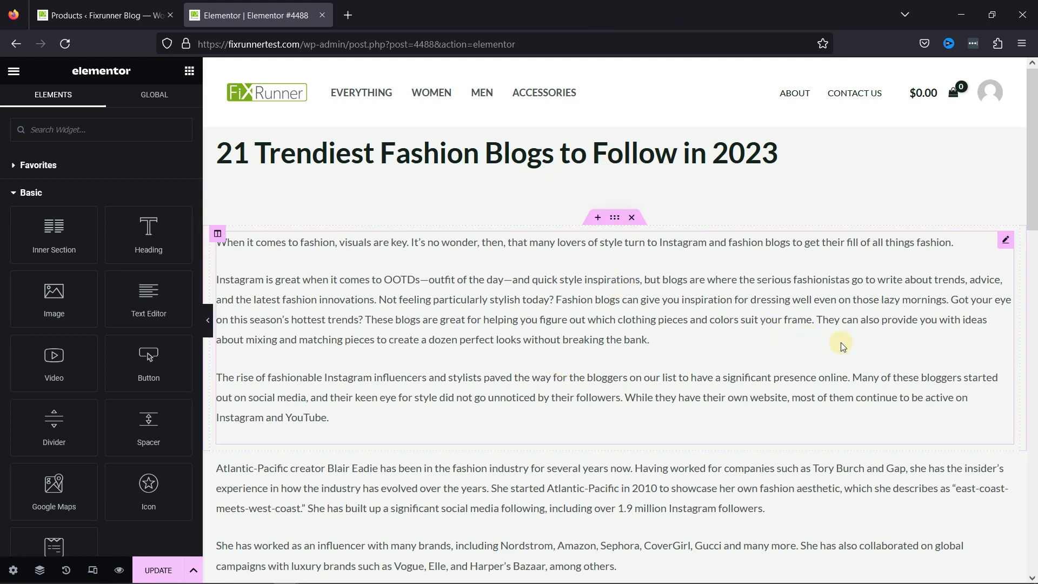
Insert a single-column section in the fashion blogs article, directly after the Atlantic-Pacific text that ends with "H&M Innovation Collection"
{"action": "scroll", "coordinate": [841, 342], "scroll_direction": "down", "scroll_amount": 6}
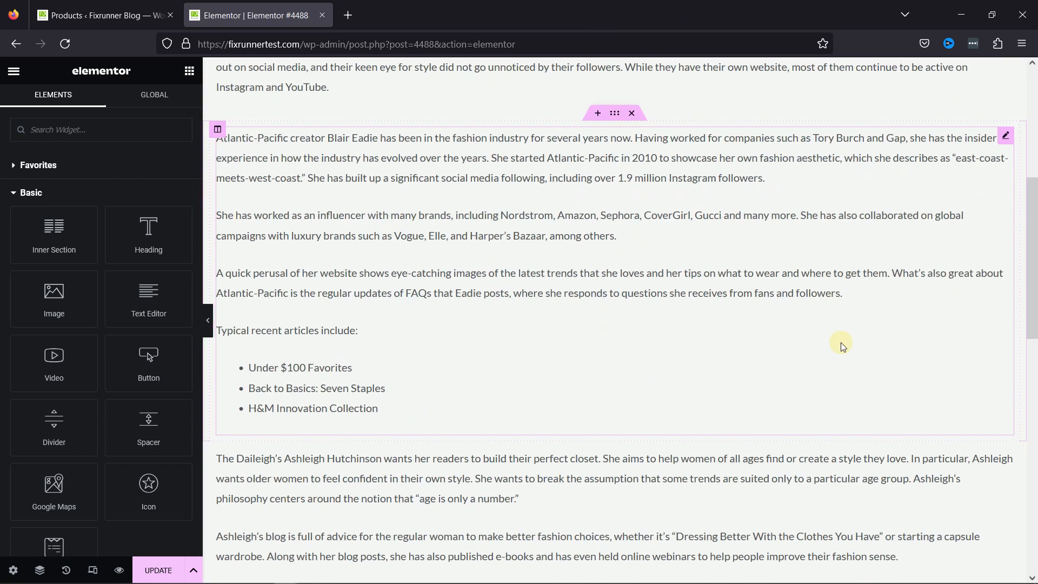
{"action": "scroll", "coordinate": [842, 342], "scroll_direction": "down", "scroll_amount": 2}
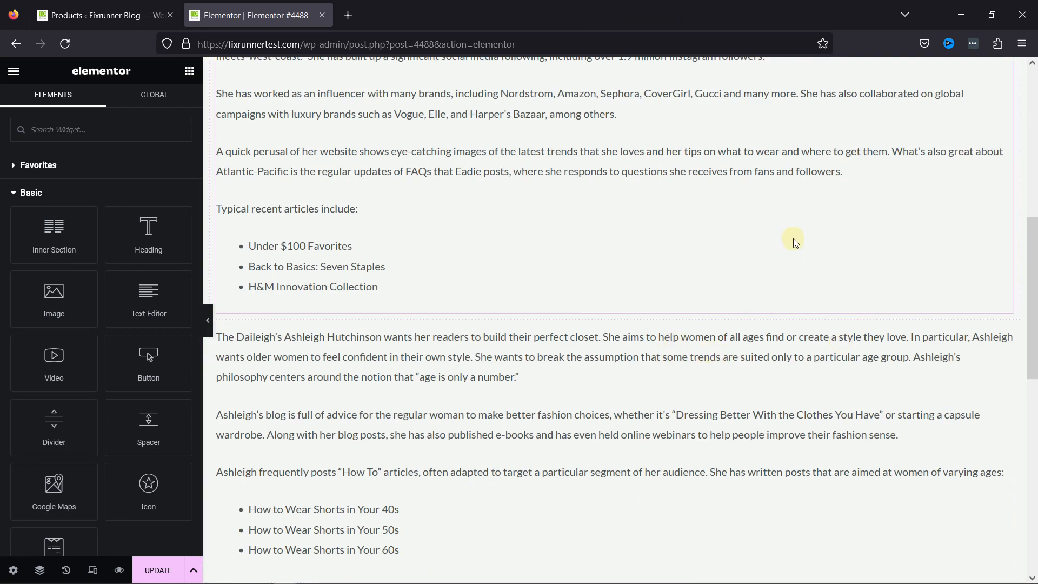
{"action": "scroll", "coordinate": [792, 237], "scroll_direction": "down", "scroll_amount": 1}
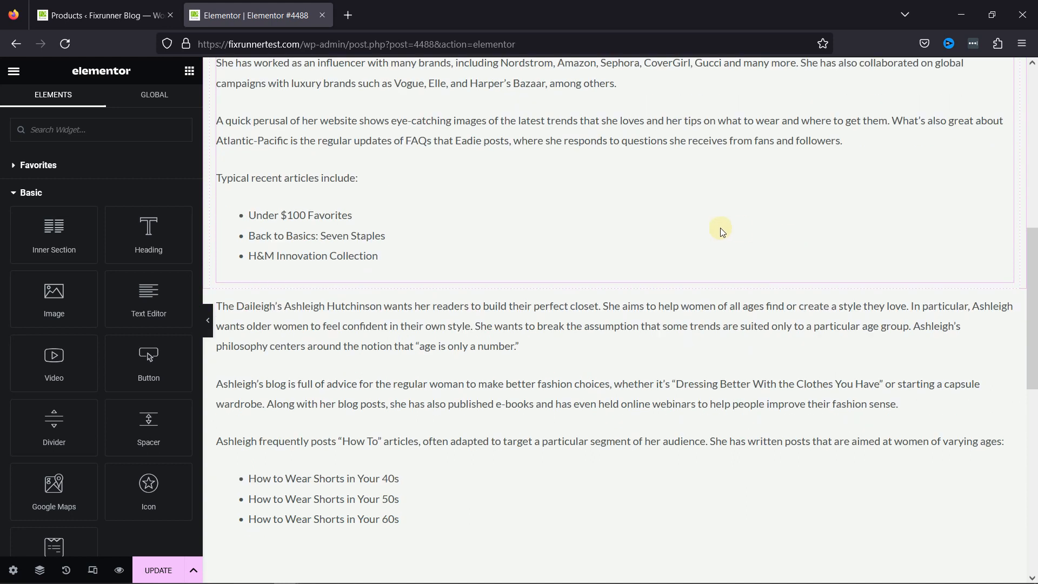
{"action": "left_click", "coordinate": [598, 282]}
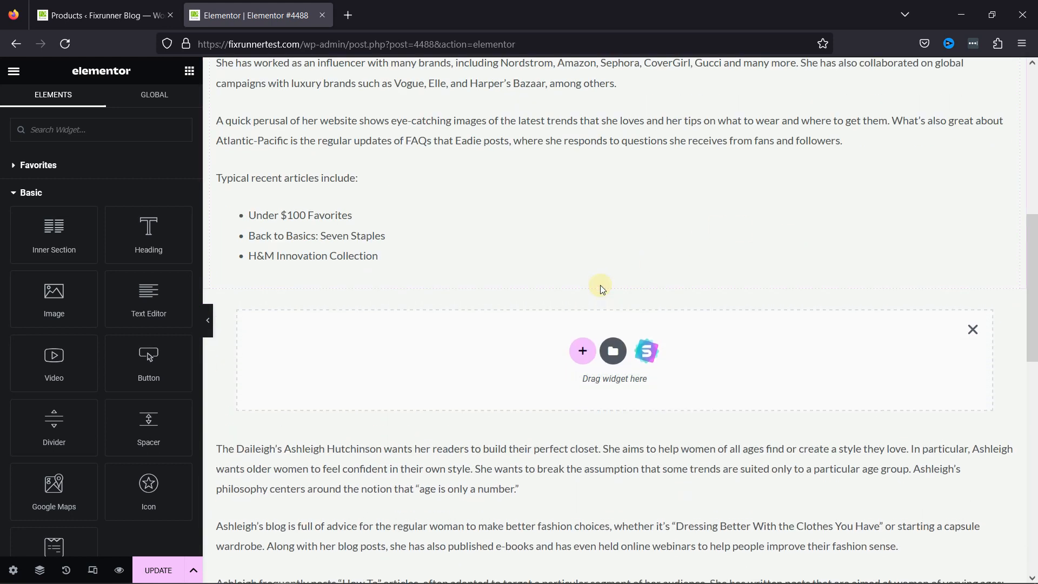
{"action": "left_click", "coordinate": [573, 355]}
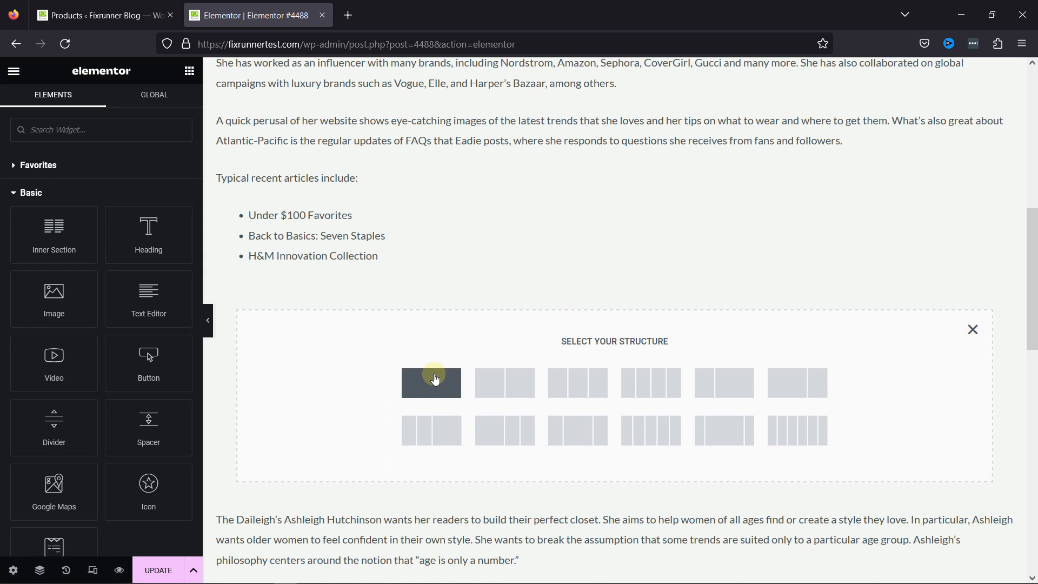
{"action": "left_click", "coordinate": [432, 380]}
Add a Shortcode widget to the empty article section and enter [products ids="375, 349, 229" columns="3"]
{"action": "left_click", "coordinate": [189, 71]}
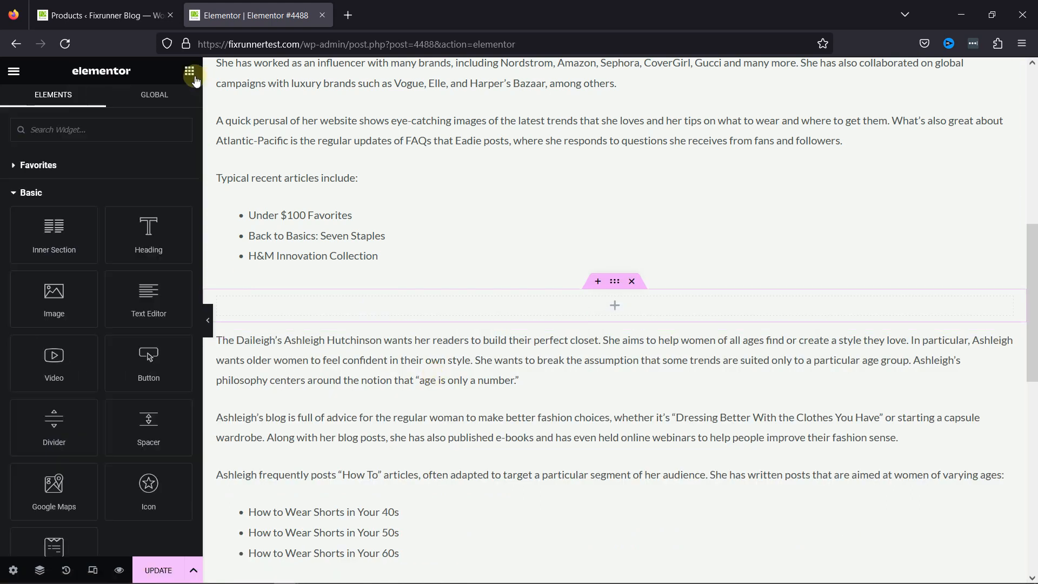
{"action": "type", "text": "short"}
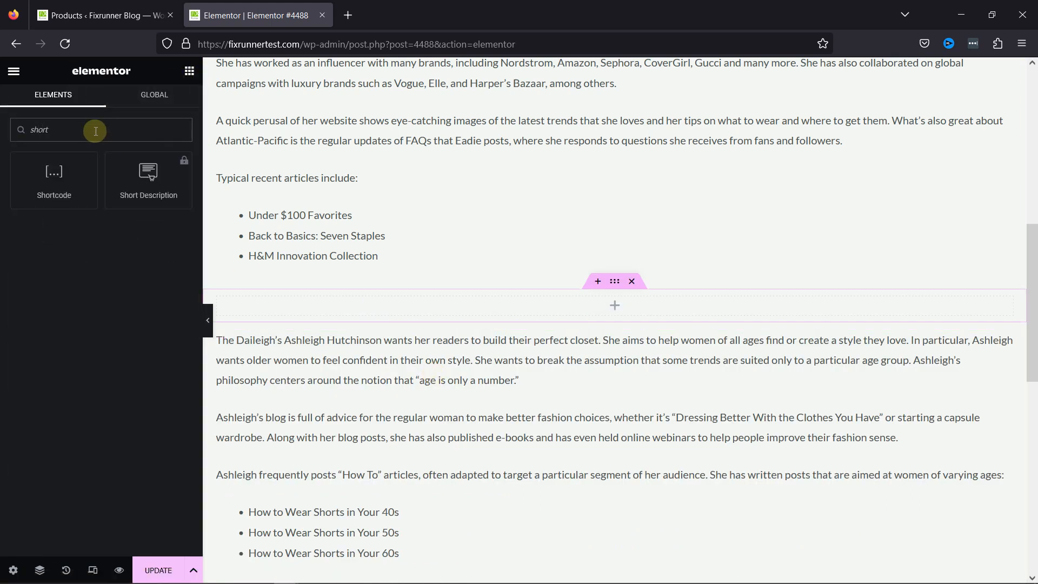
{"action": "left_click_drag", "start_coordinate": [45, 186], "coordinate": [520, 310]}
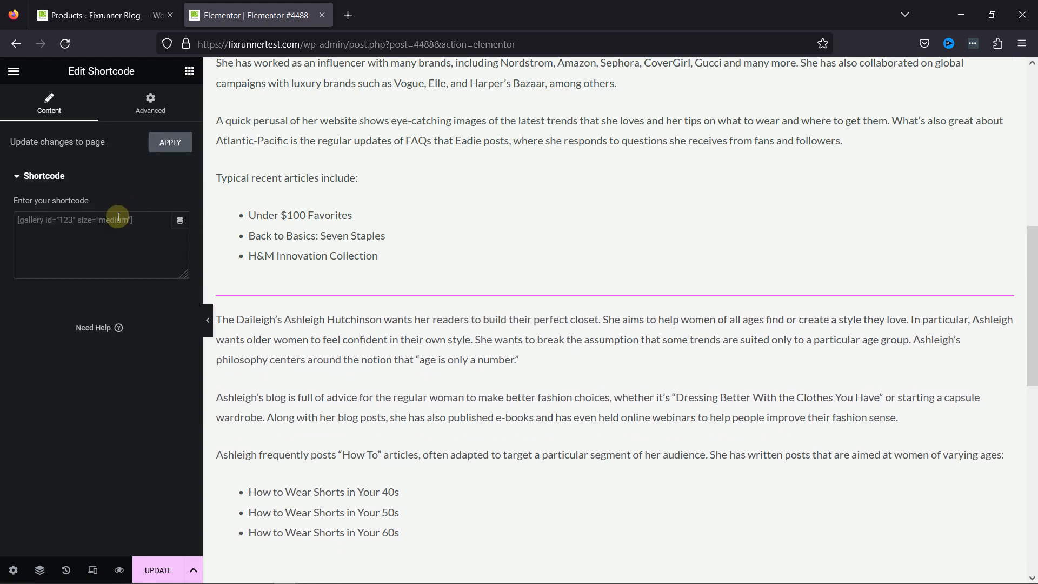
{"action": "type", "text": "[products ids=\"375, 349, 229\" columns=\"3\"]"}
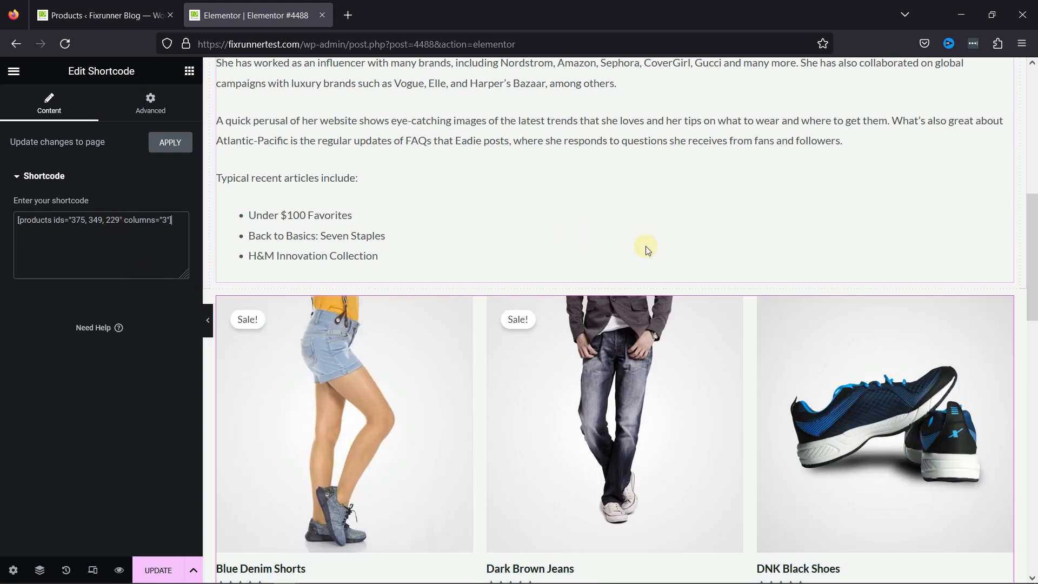
{"action": "scroll", "coordinate": [646, 245], "scroll_direction": "down", "scroll_amount": 2}
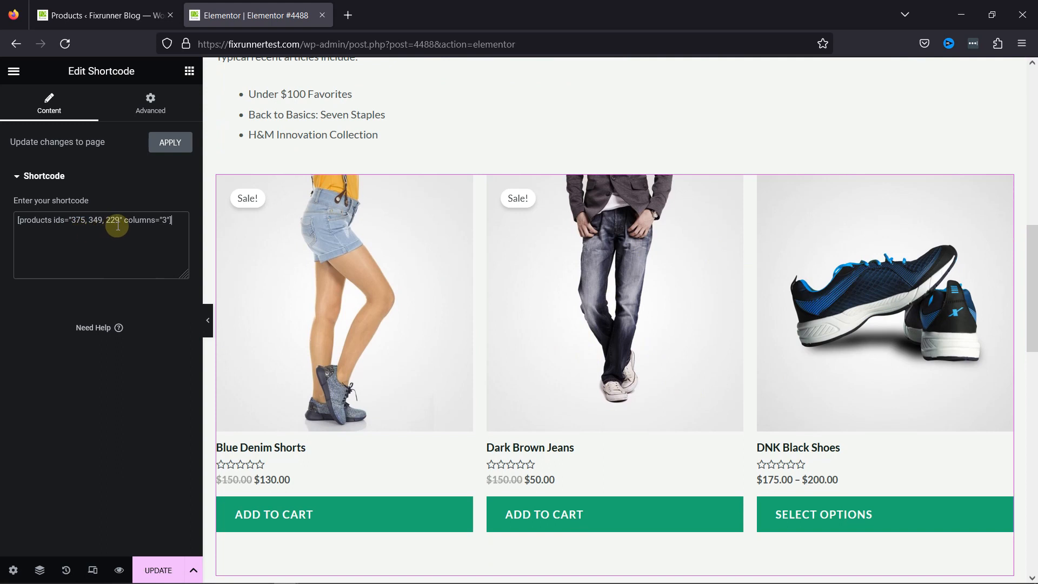
Switch to the WordPress Products list and look up the IDs shown under the product names
{"action": "left_click", "coordinate": [94, 15]}
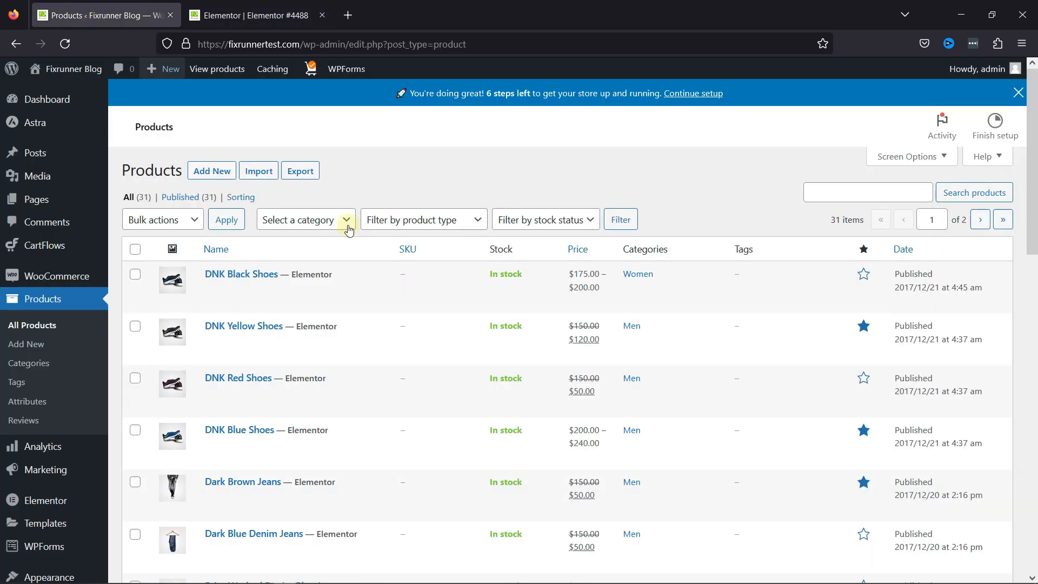
{"action": "scroll", "coordinate": [229, 302], "scroll_direction": "down", "scroll_amount": 3}
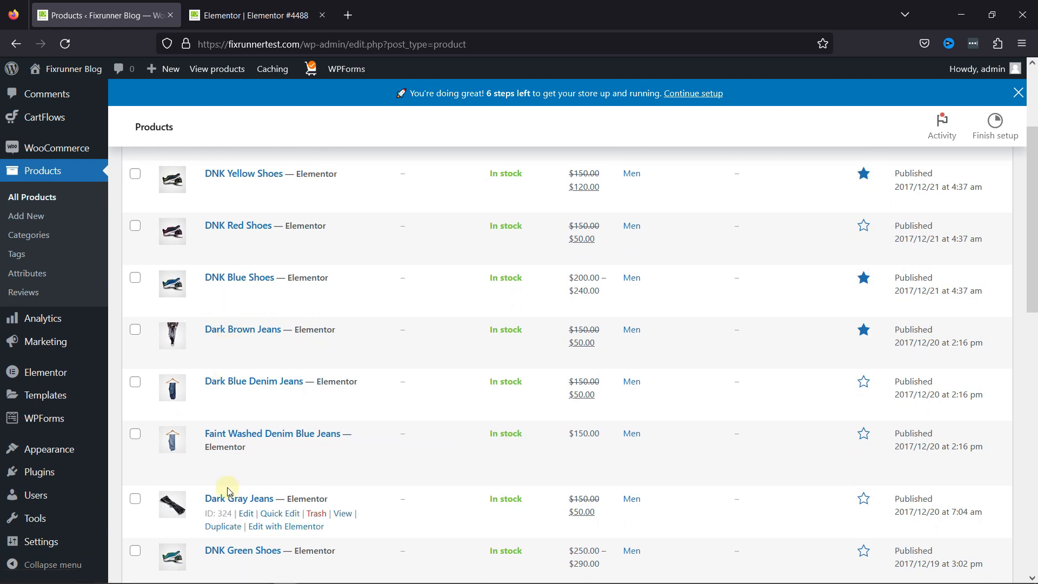
{"action": "scroll", "coordinate": [226, 493], "scroll_direction": "down", "scroll_amount": 4}
{"action": "scroll", "coordinate": [228, 492], "scroll_direction": "down", "scroll_amount": 2}
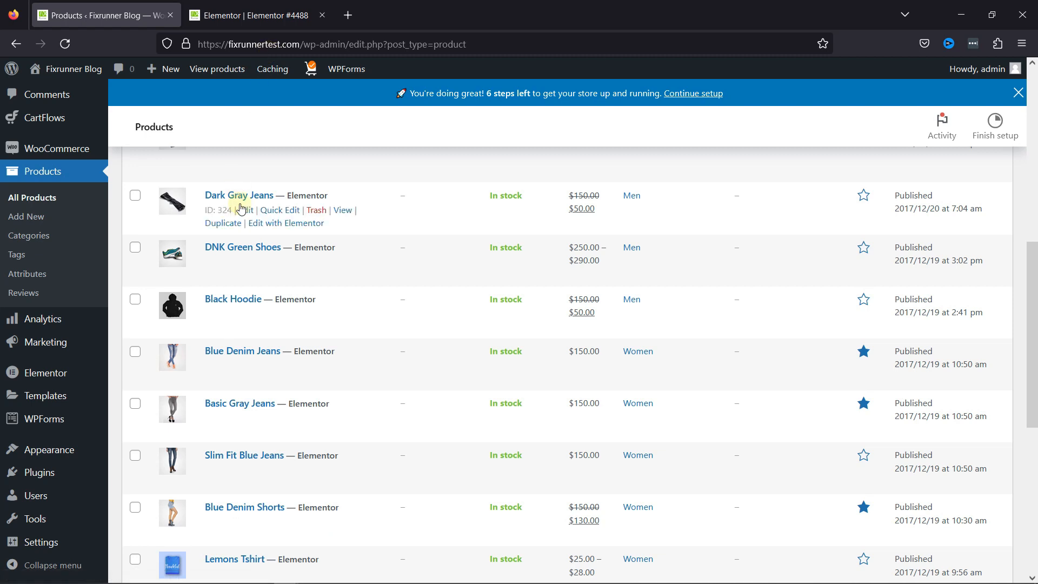
{"action": "scroll", "coordinate": [237, 227], "scroll_direction": "up", "scroll_amount": 4}
{"action": "scroll", "coordinate": [234, 232], "scroll_direction": "up", "scroll_amount": 5}
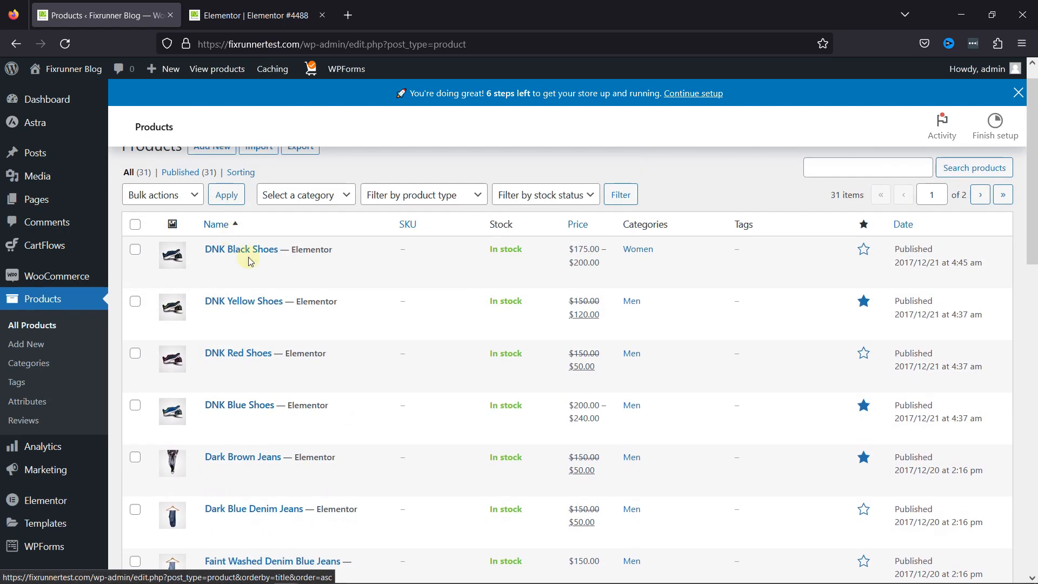
{"action": "scroll", "coordinate": [273, 292], "scroll_direction": "down", "scroll_amount": 3}
{"action": "scroll", "coordinate": [274, 300], "scroll_direction": "down", "scroll_amount": 1}
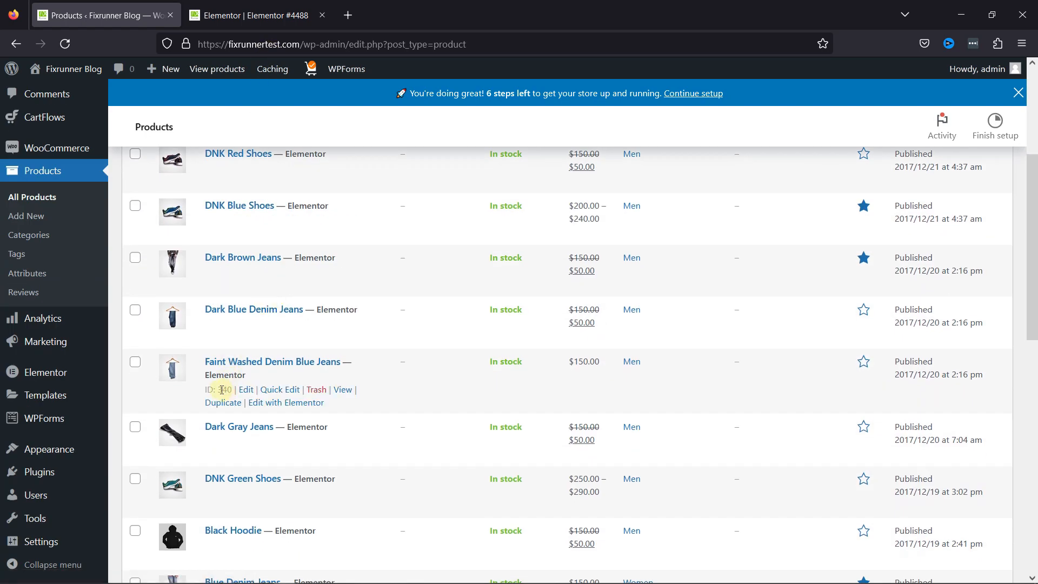
Return to the Elementor editor and change the second product ID in the article's products shortcode to 340
{"action": "left_click", "coordinate": [254, 16]}
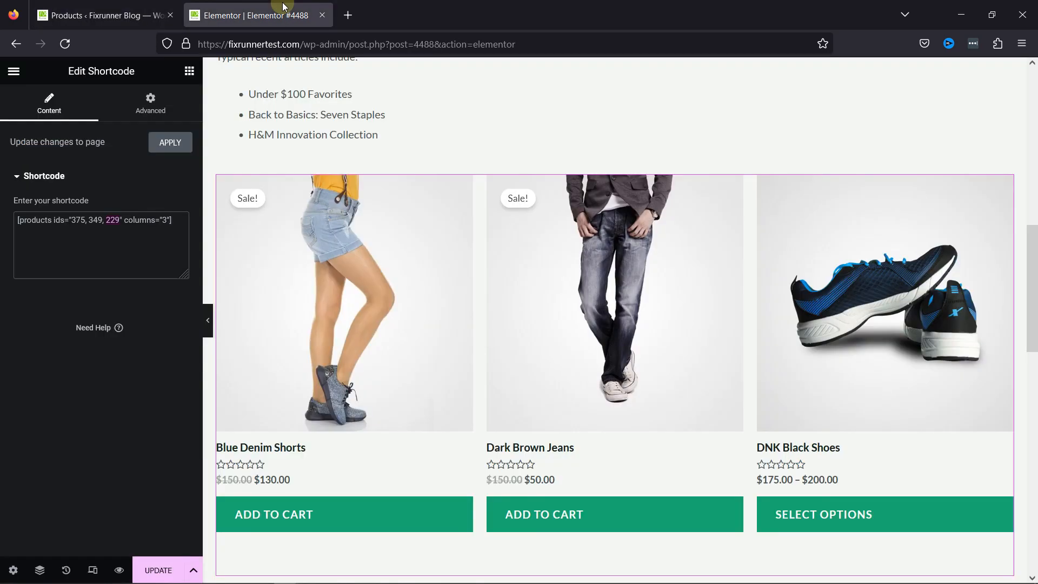
{"action": "left_click", "coordinate": [102, 220]}
{"action": "key", "text": "BackSpace"}
{"action": "type", "text": "0"}
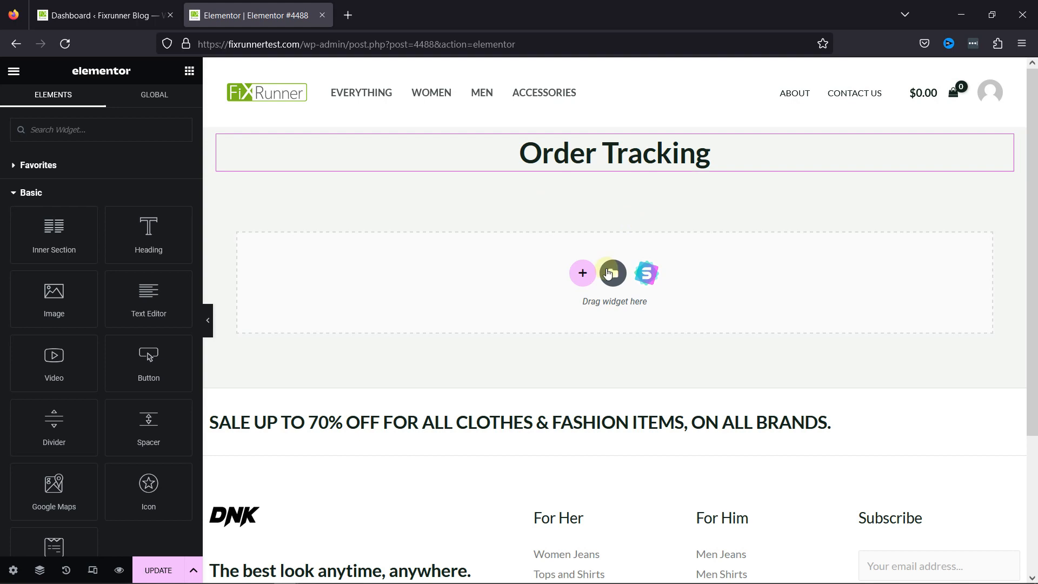
Insert a single-column section below the Order Tracking heading and place a Shortcode widget in it
{"action": "left_click", "coordinate": [584, 273]}
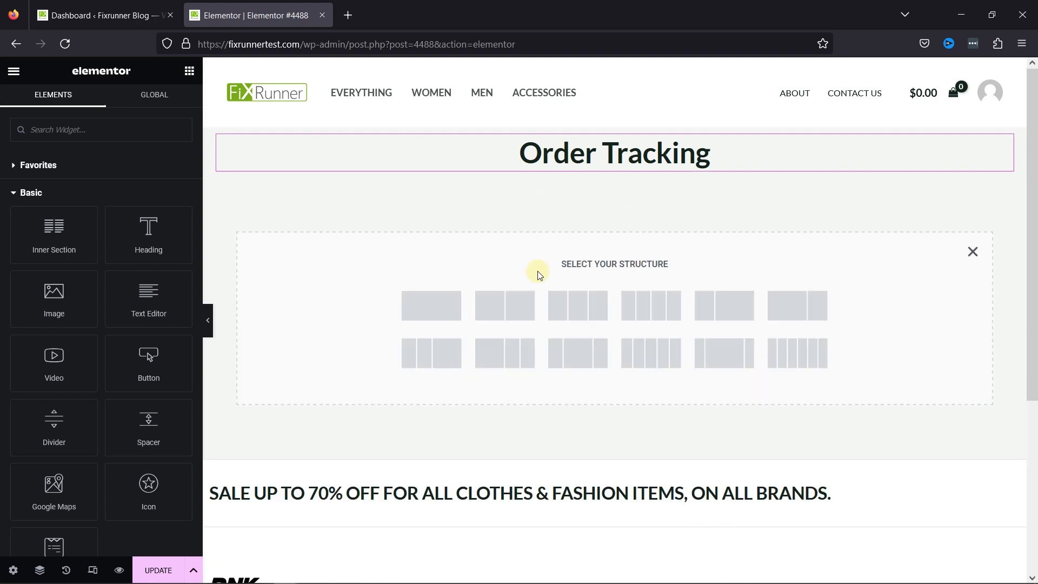
{"action": "left_click", "coordinate": [428, 301]}
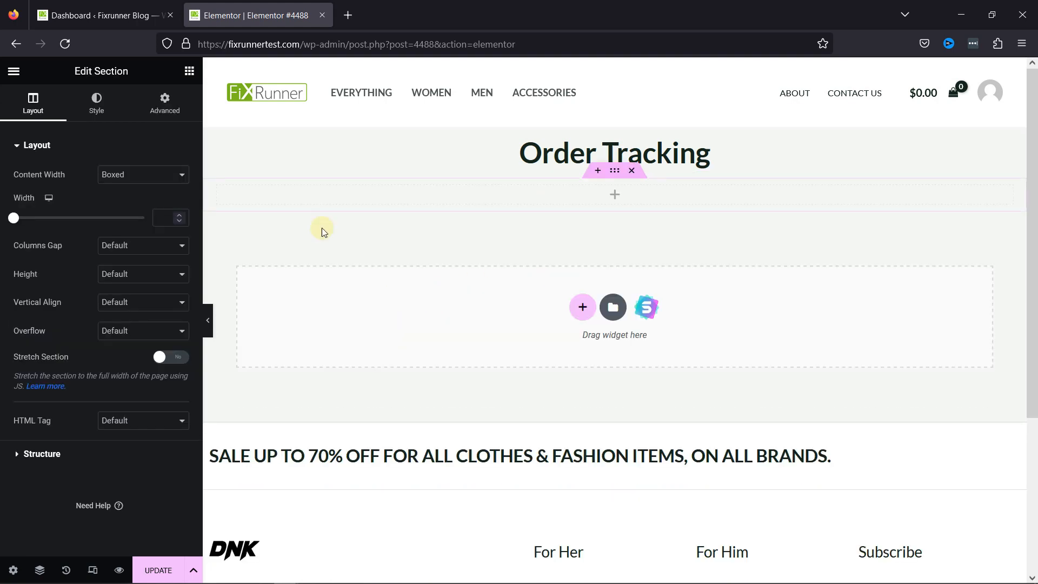
{"action": "left_click", "coordinate": [189, 71]}
{"action": "left_click", "coordinate": [118, 132]}
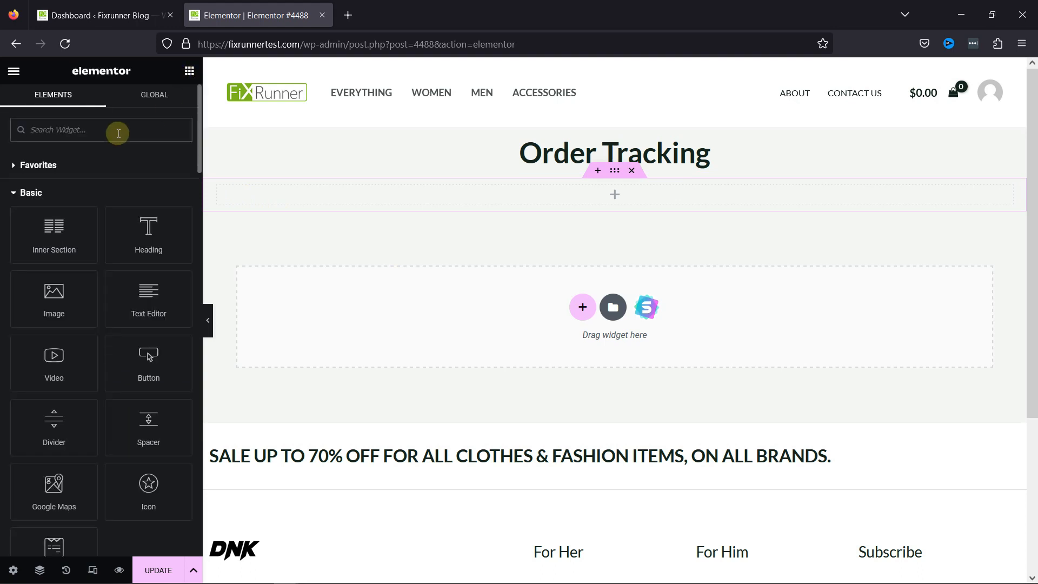
{"action": "type", "text": "short"}
{"action": "left_click_drag", "start_coordinate": [66, 181], "coordinate": [459, 199]}
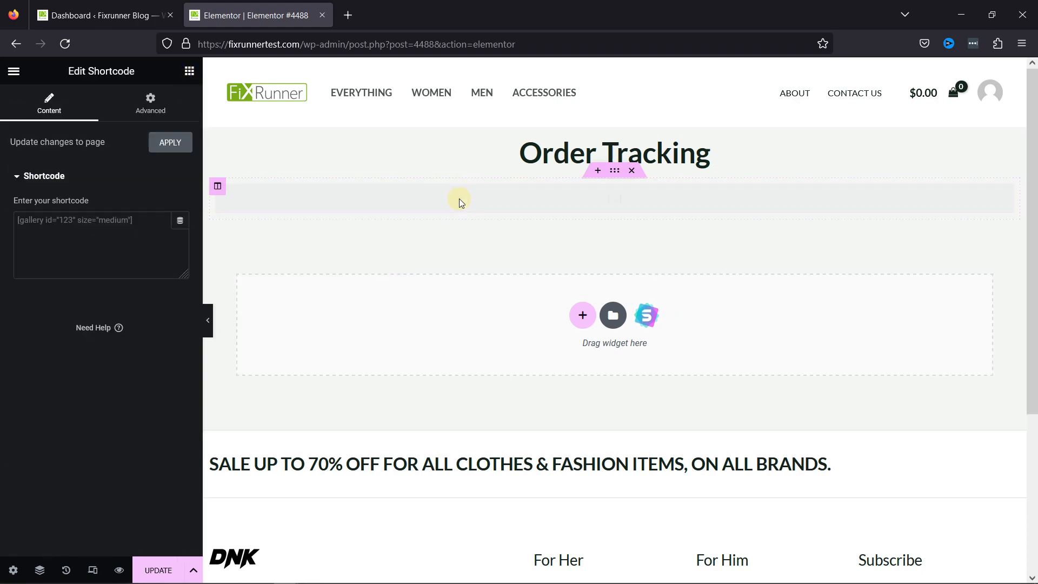
Enter [woocommerce_order_tracking] as the widget's shortcode and try the Order ID and Billing email fields of the tracking form
{"action": "left_click", "coordinate": [126, 232]}
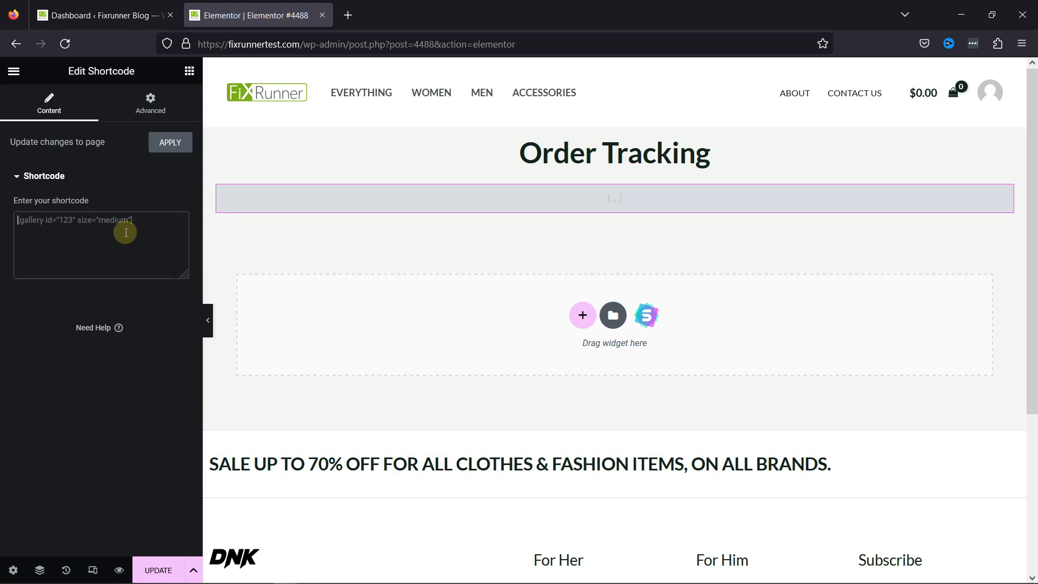
{"action": "type", "text": "[woocommerce_order_tracking]"}
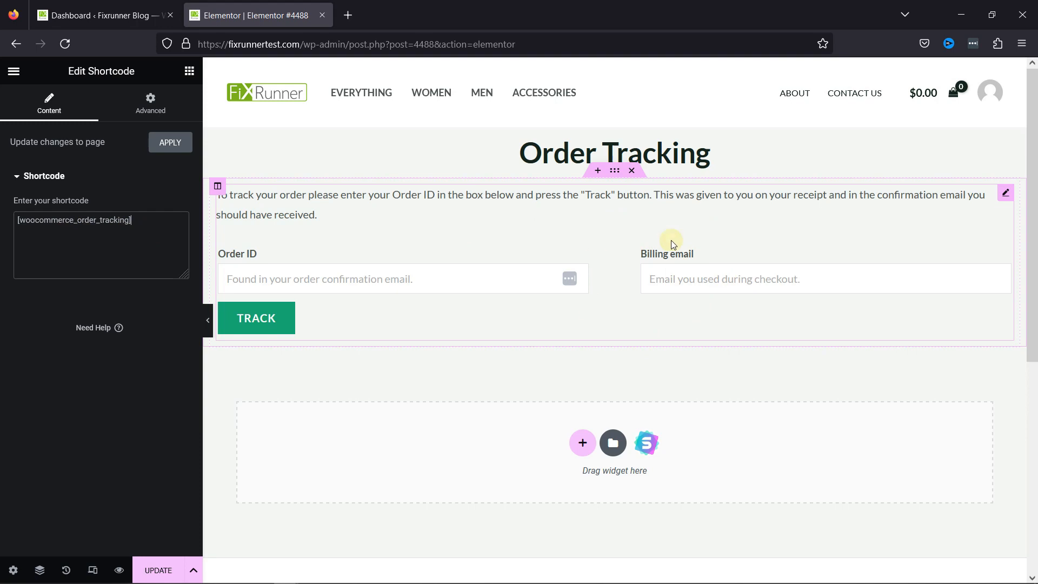
{"action": "left_click", "coordinate": [445, 283]}
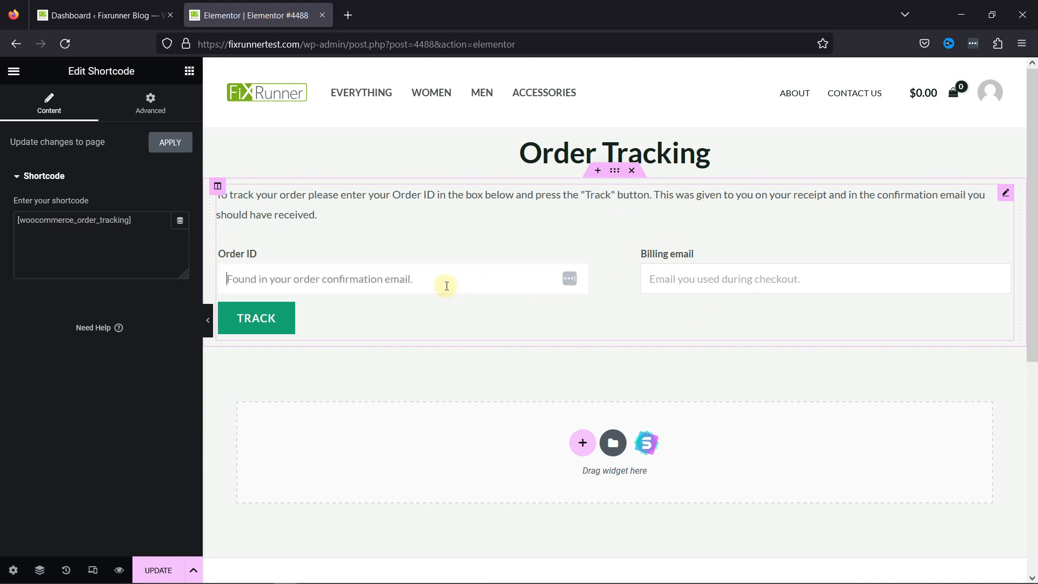
{"action": "left_click", "coordinate": [838, 287]}
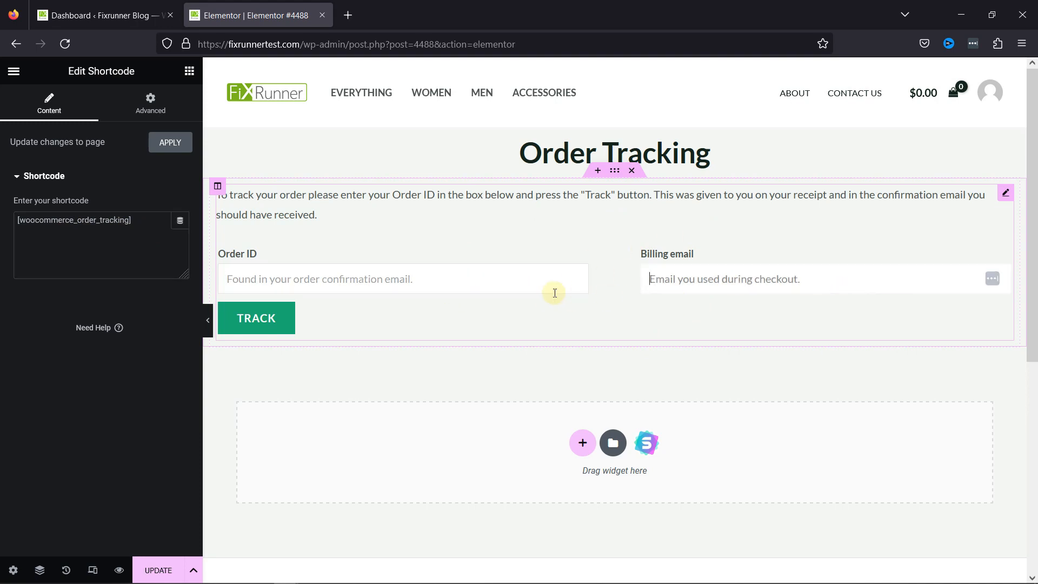
{"action": "left_click", "coordinate": [524, 287]}
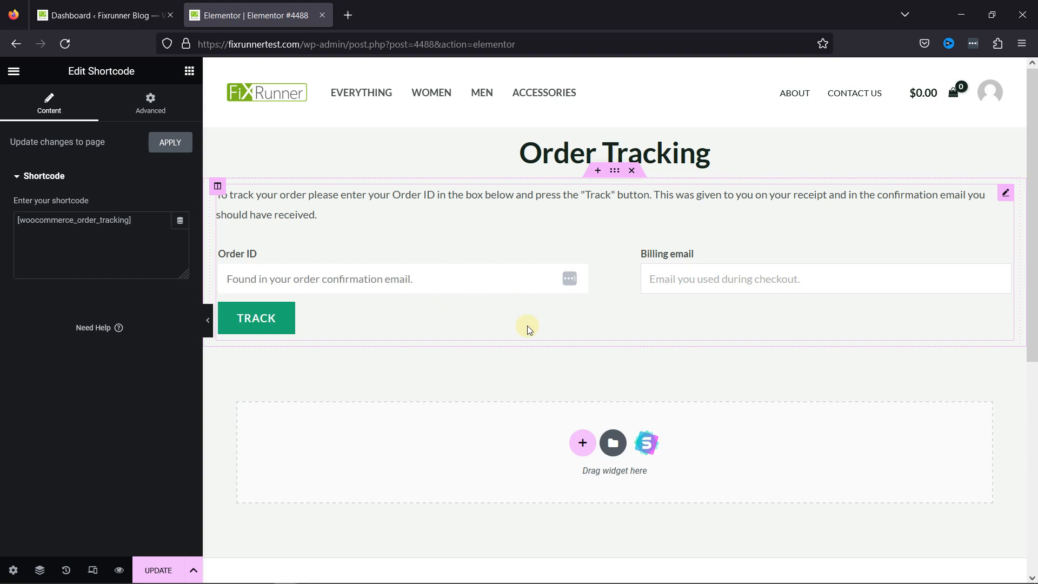
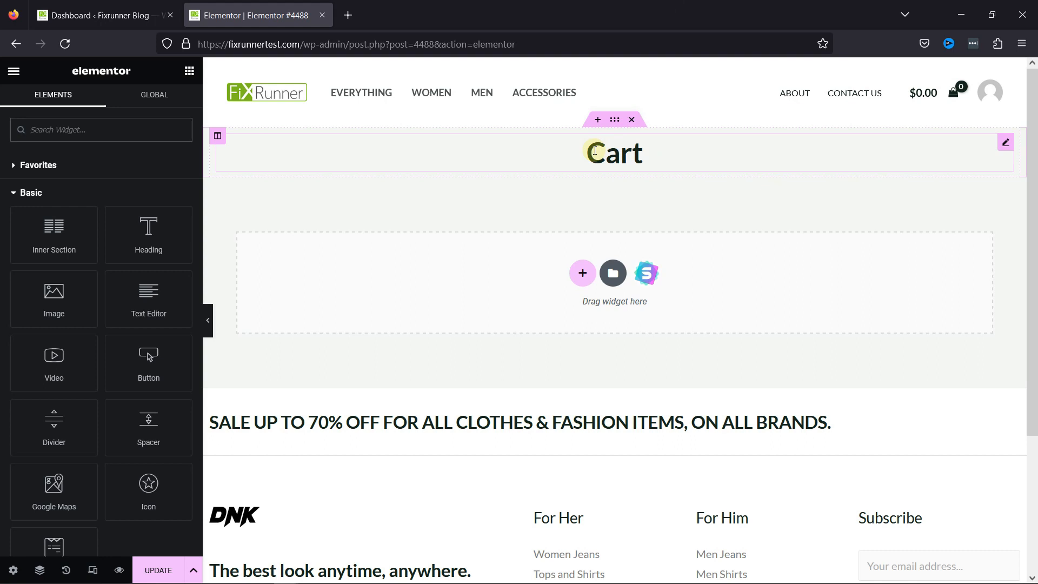
Change the Cart page heading to "Your Cart" and insert a single-column section below it
{"action": "left_click", "coordinate": [595, 151]}
{"action": "type", "text": "Your"}
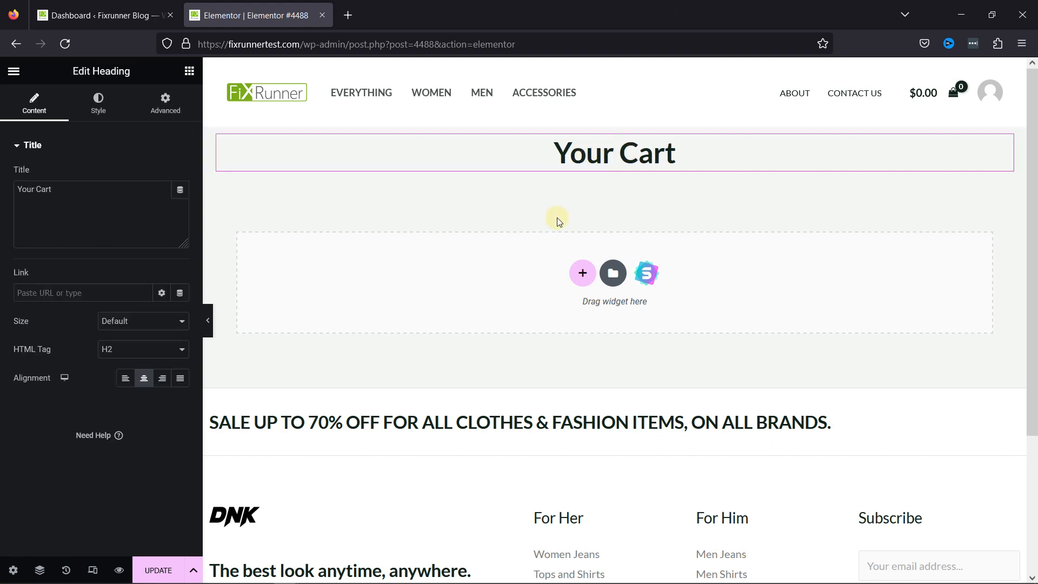
{"action": "left_click", "coordinate": [583, 273]}
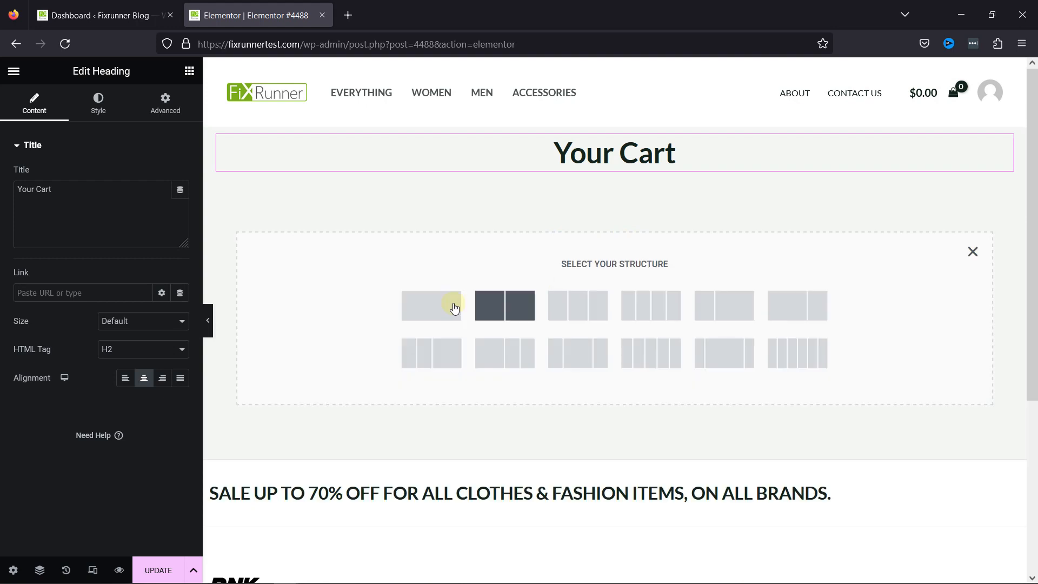
{"action": "left_click", "coordinate": [425, 317]}
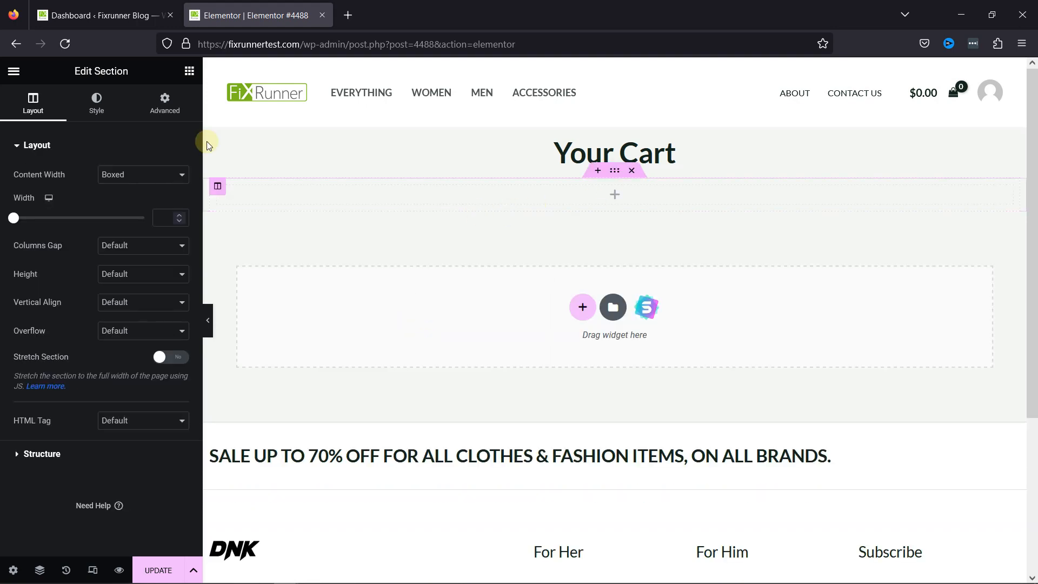
Add a Shortcode widget to the empty section under the Your Cart heading and enter [woocommerce_cart]
{"action": "left_click", "coordinate": [189, 71]}
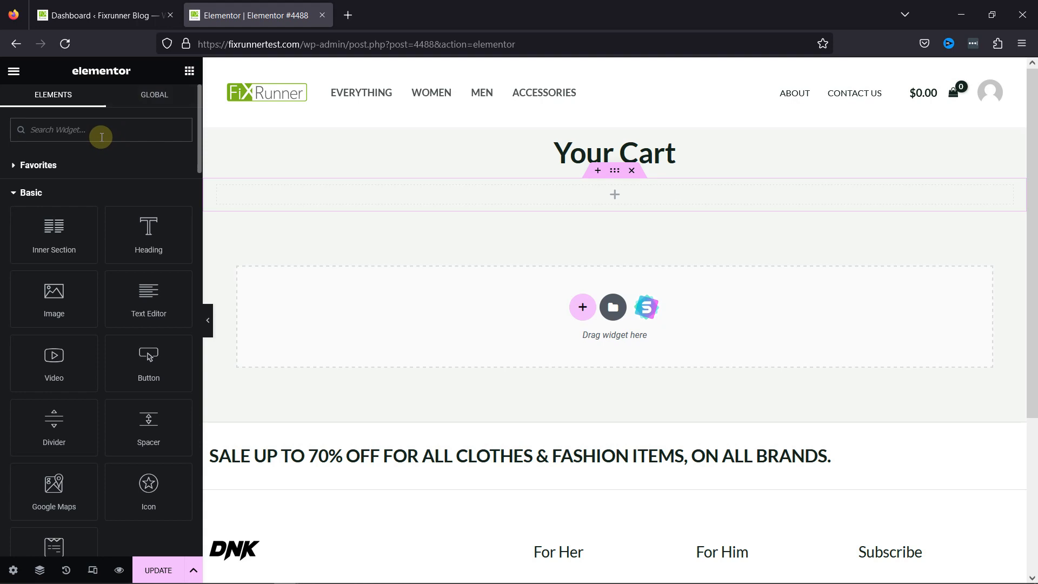
{"action": "type", "text": "short"}
{"action": "left_click_drag", "start_coordinate": [68, 170], "coordinate": [444, 198]}
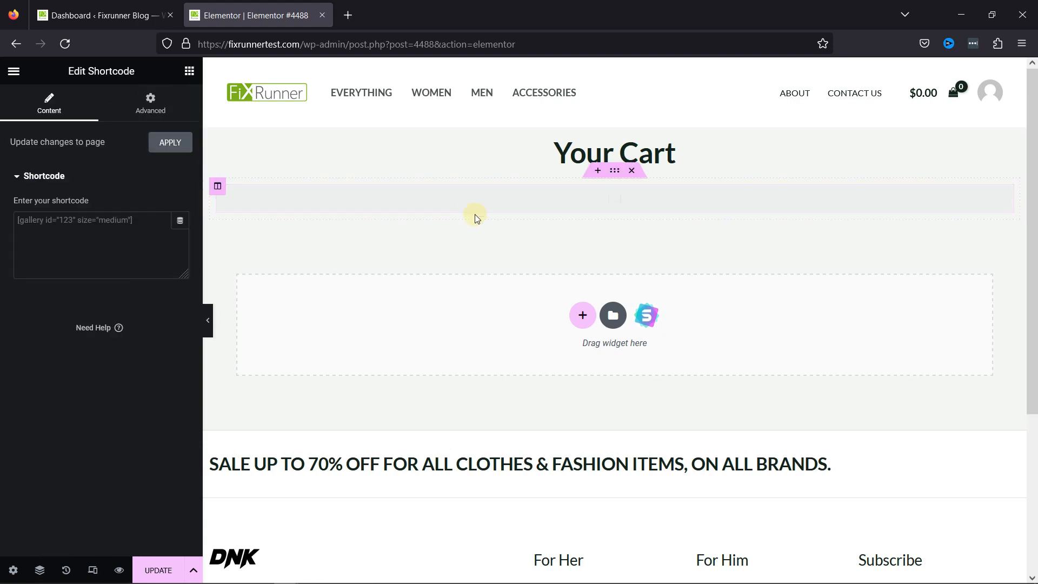
{"action": "left_click", "coordinate": [89, 249]}
{"action": "type", "text": "[woocommerce_cart]"}
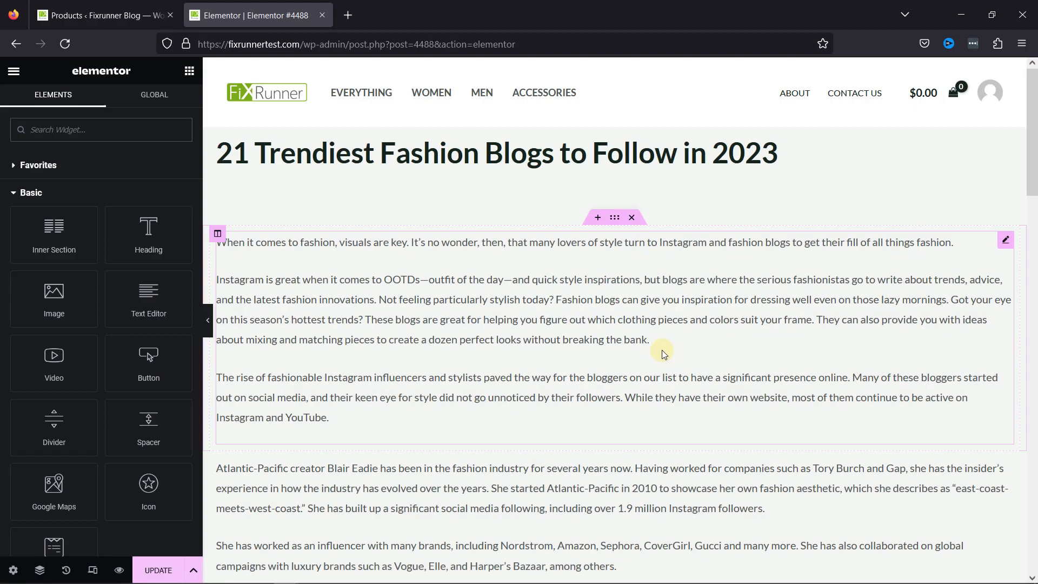
In the fashion blogs article, replace the products shortcode below the Atlantic-Pacific text with [add_to_cart id="694"]
{"action": "scroll", "coordinate": [662, 349], "scroll_direction": "down", "scroll_amount": 2}
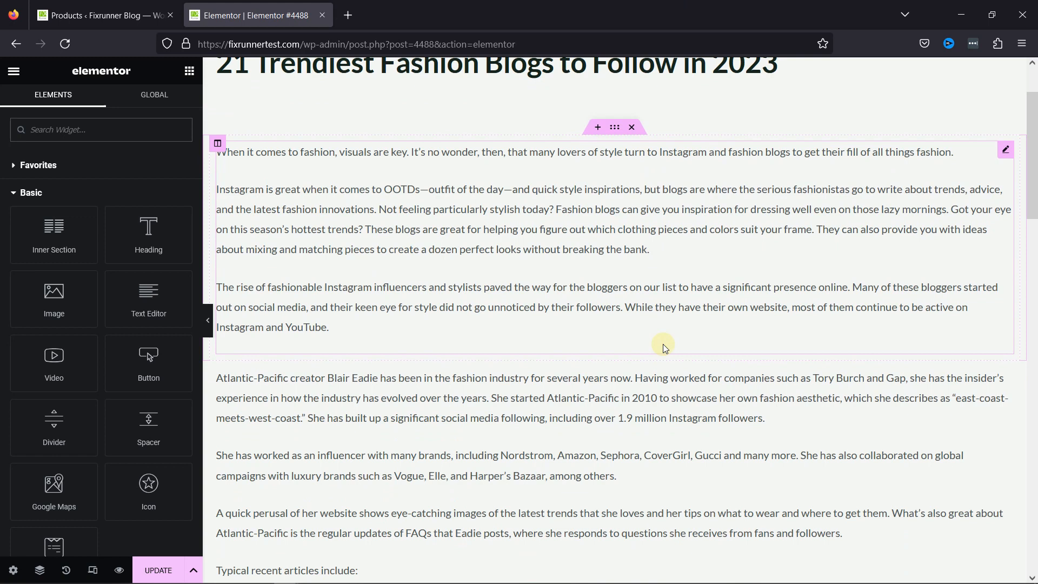
{"action": "scroll", "coordinate": [664, 346], "scroll_direction": "down", "scroll_amount": 8}
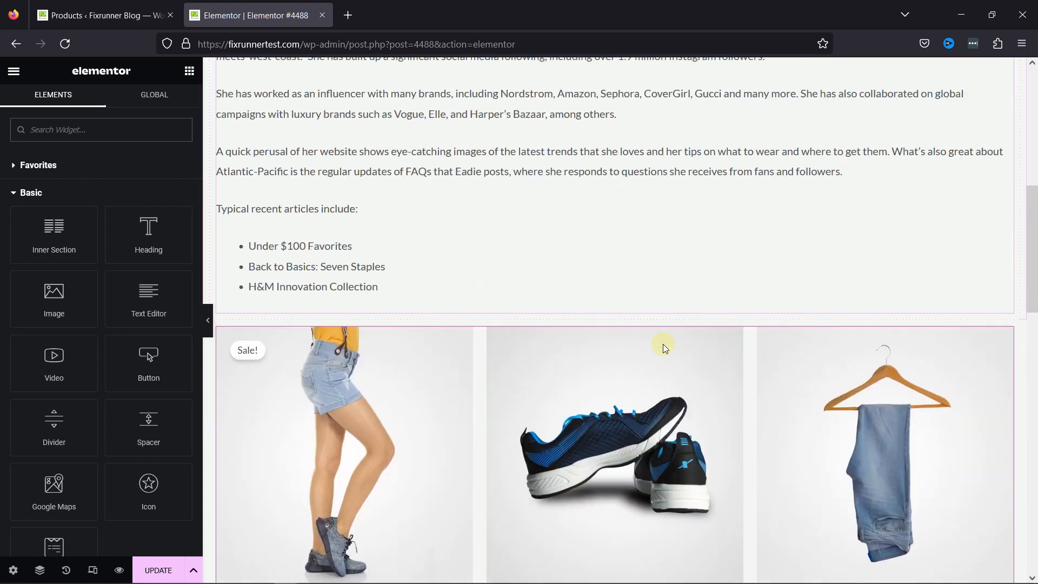
{"action": "scroll", "coordinate": [665, 348], "scroll_direction": "down", "scroll_amount": 1}
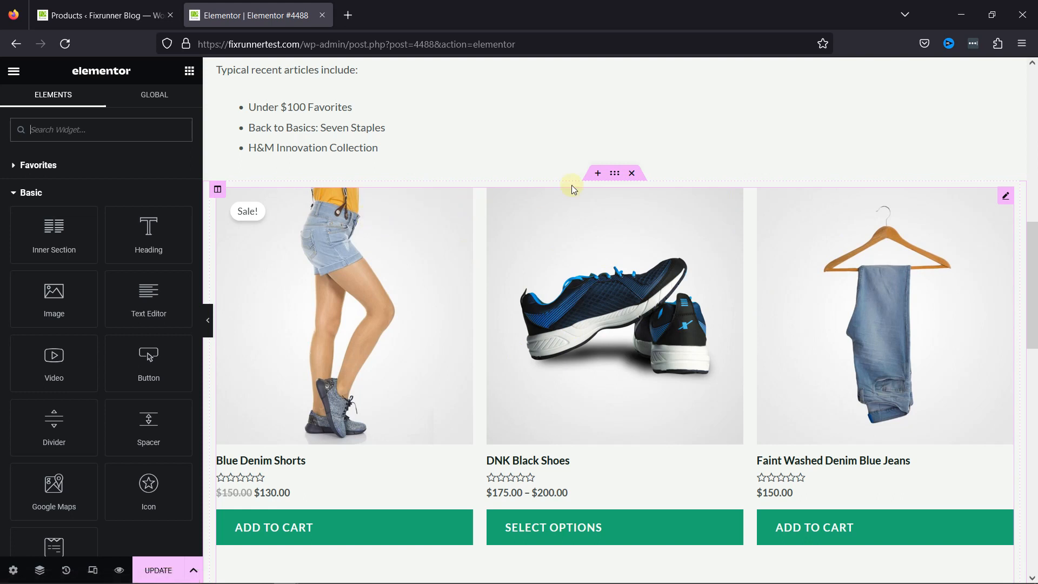
{"action": "left_click", "coordinate": [599, 214]}
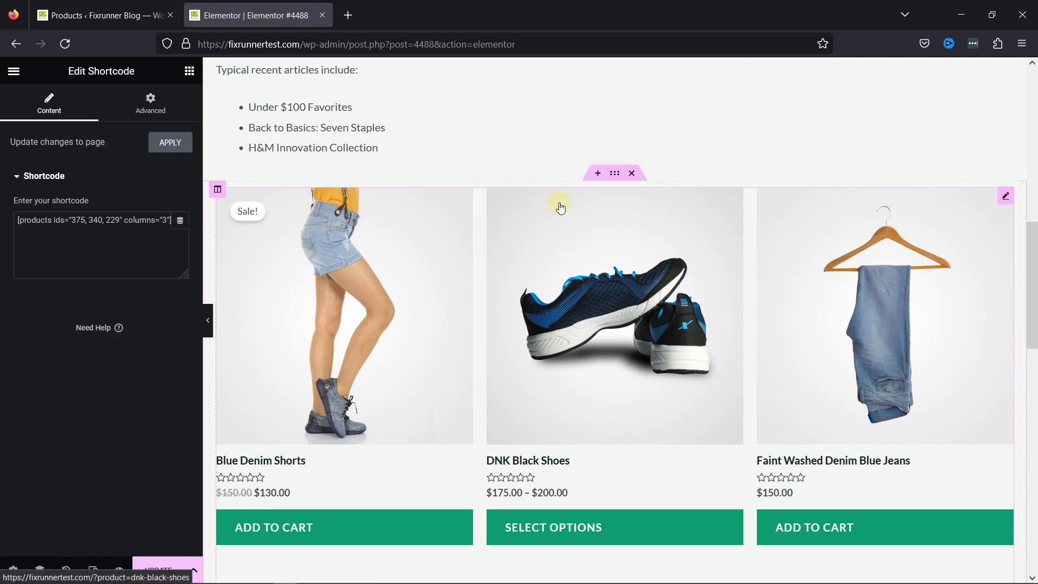
{"action": "left_click", "coordinate": [109, 227]}
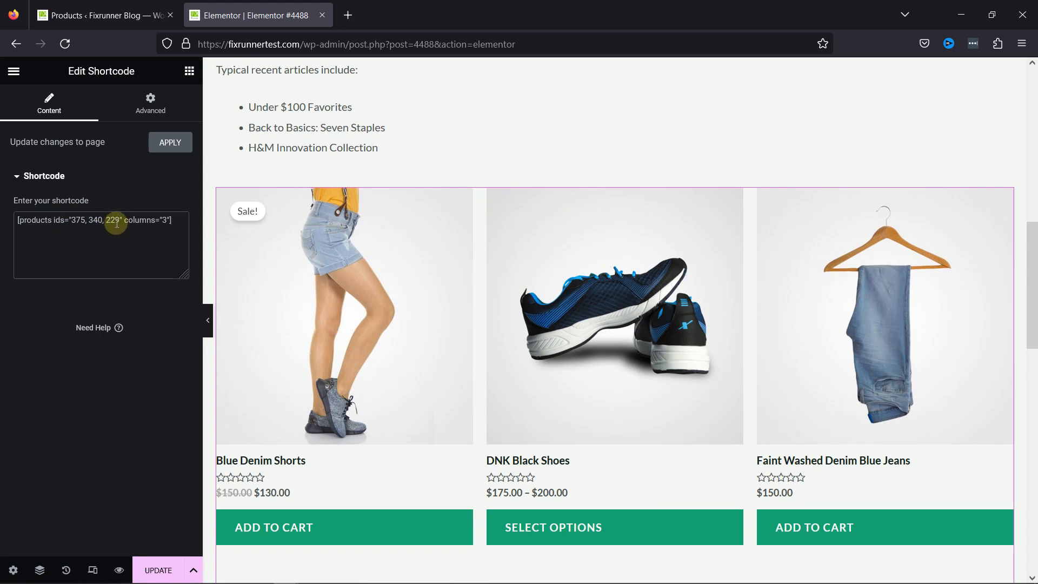
{"action": "key", "text": "ctrl+a"}
{"action": "type", "text": "[add_to_cart id=\"694\"]"}
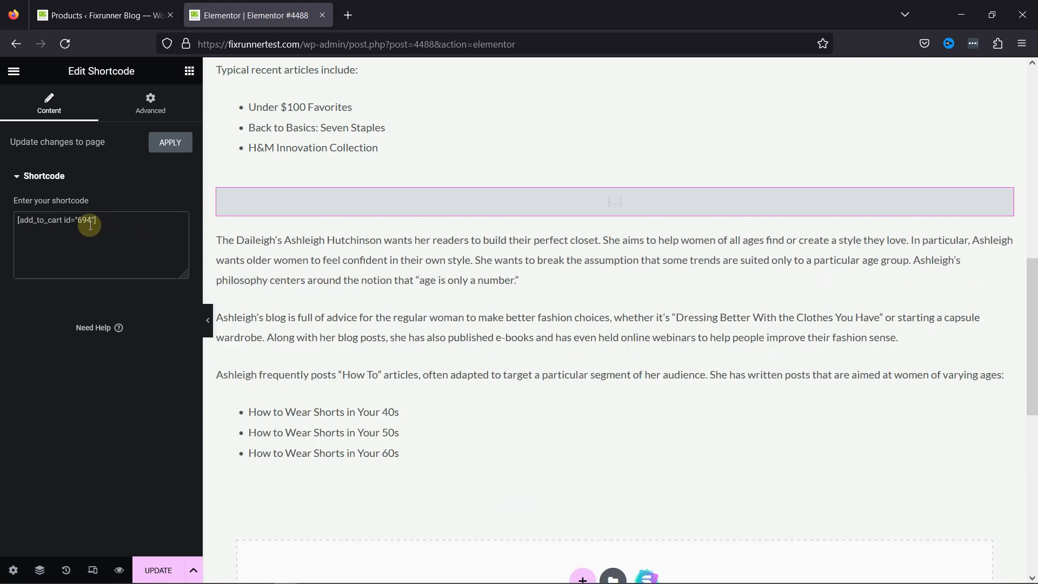
Set the product ID in the article's add_to_cart shortcode to 229
{"action": "double_click", "coordinate": [91, 221]}
{"action": "type", "text": "229"}
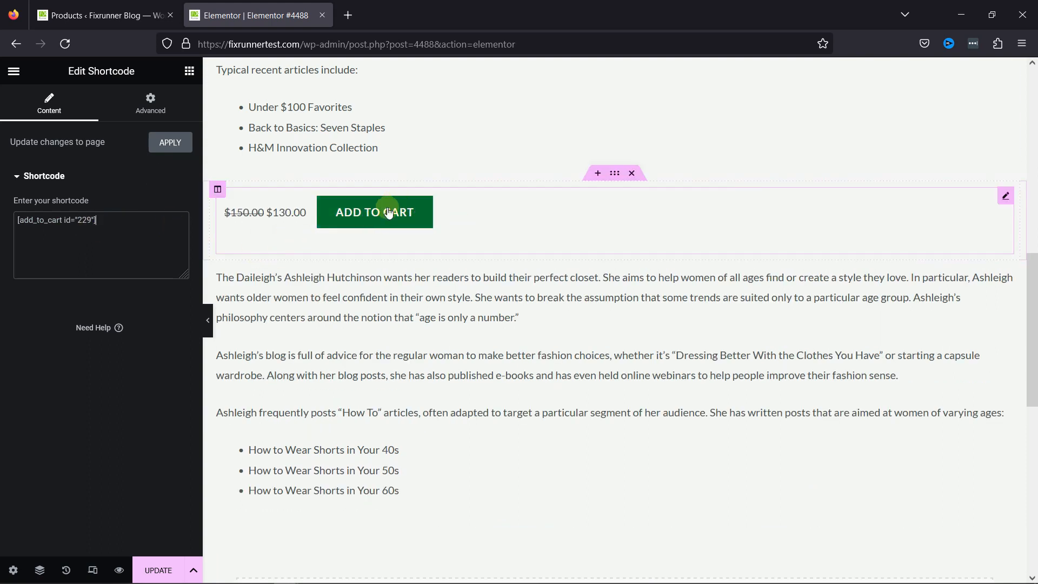
{"action": "scroll", "coordinate": [701, 167], "scroll_direction": "up", "scroll_amount": 3}
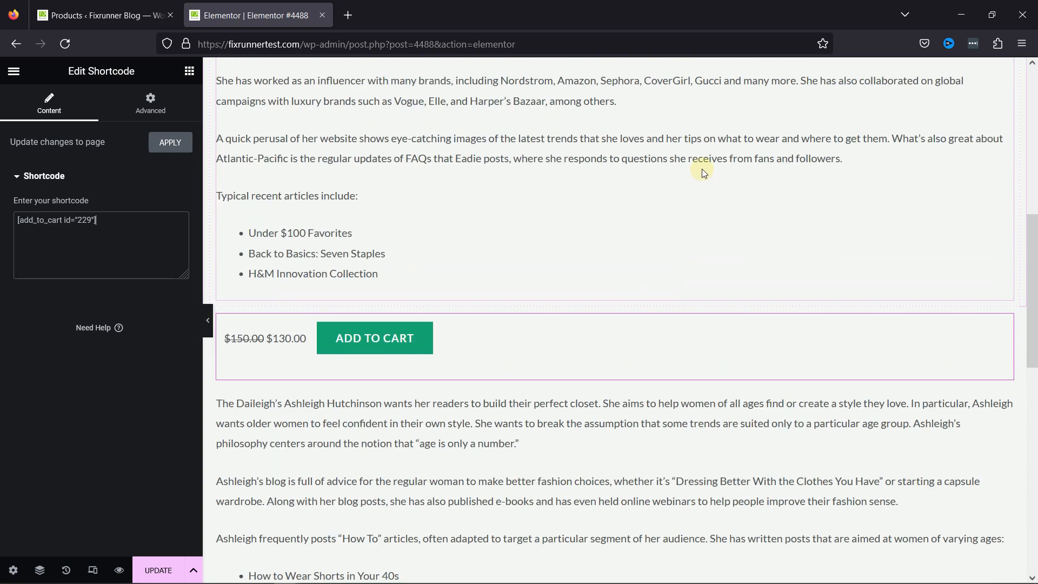